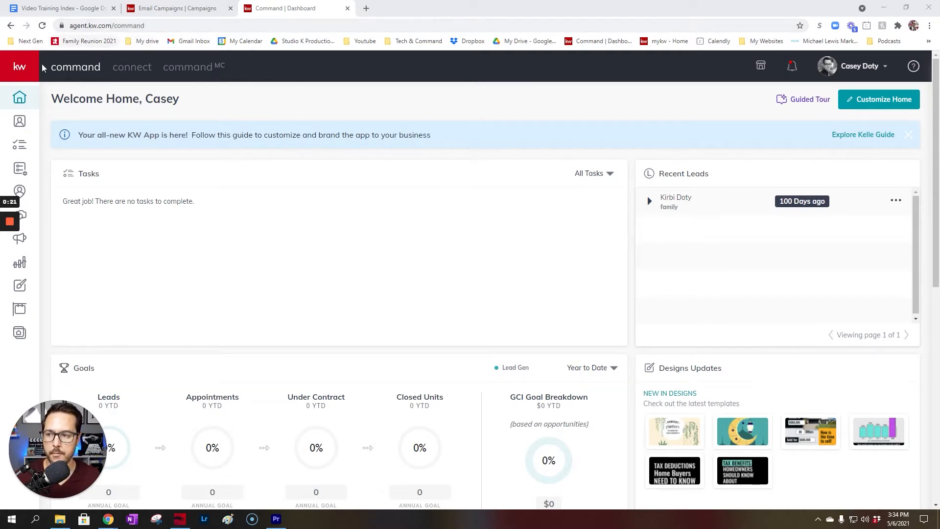
# Choose the Agent Site Kelle guide in Consumer's Site & App Settings and continue
pyautogui.scroll(-1, 19, 100)
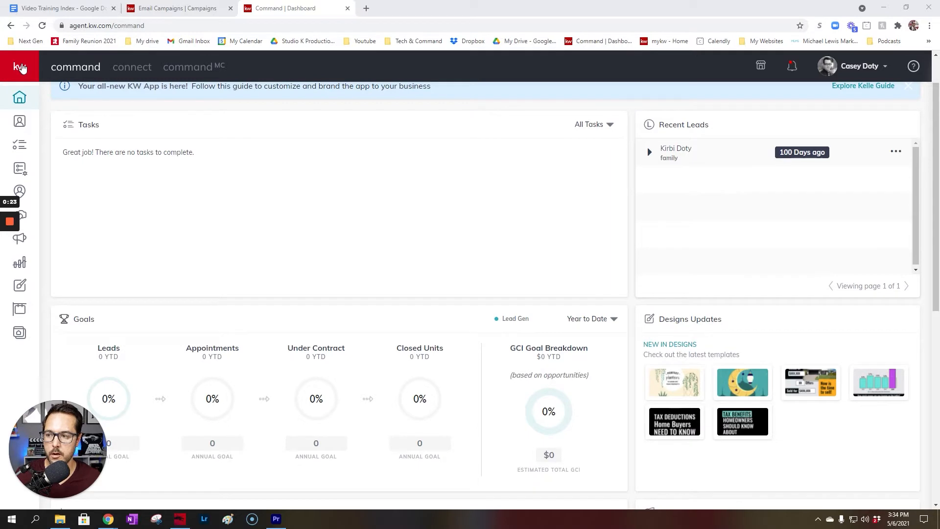
pyautogui.moveTo(22, 76)
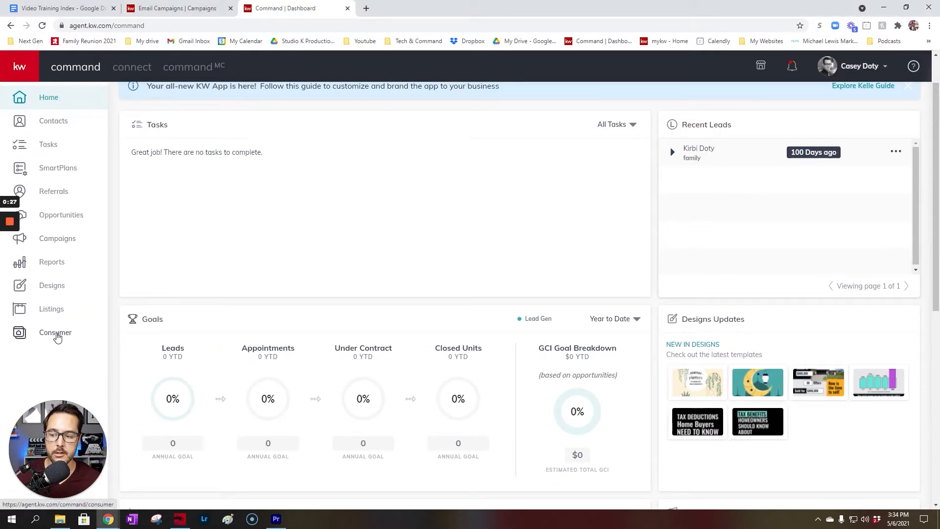
pyautogui.click(49, 334)
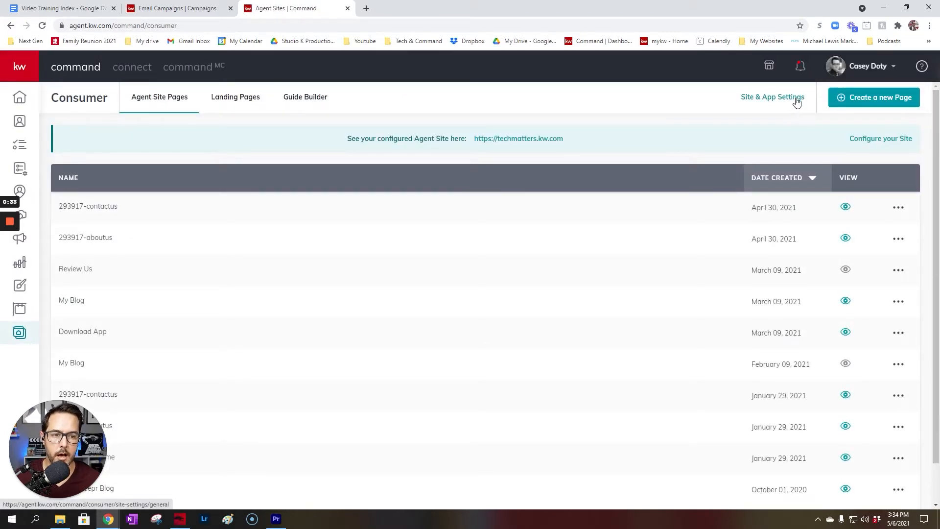
pyautogui.click(797, 101)
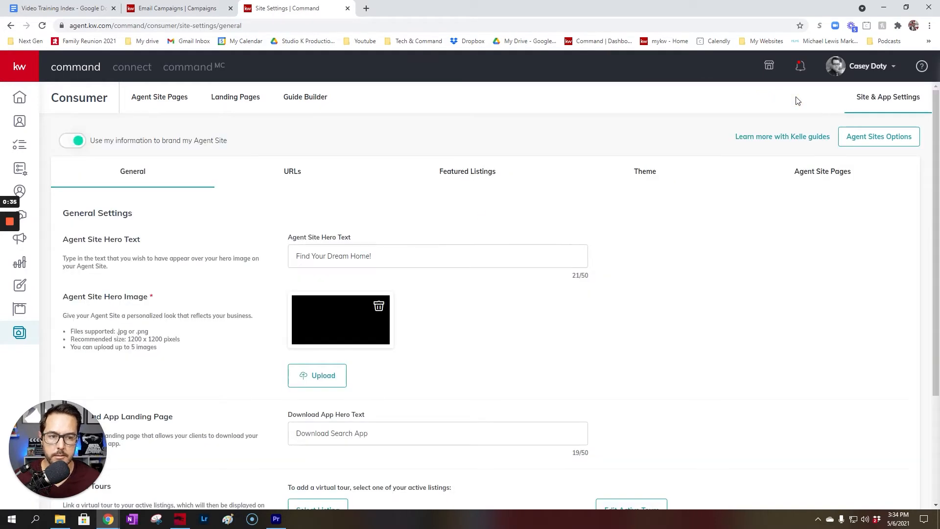
pyautogui.click(799, 137)
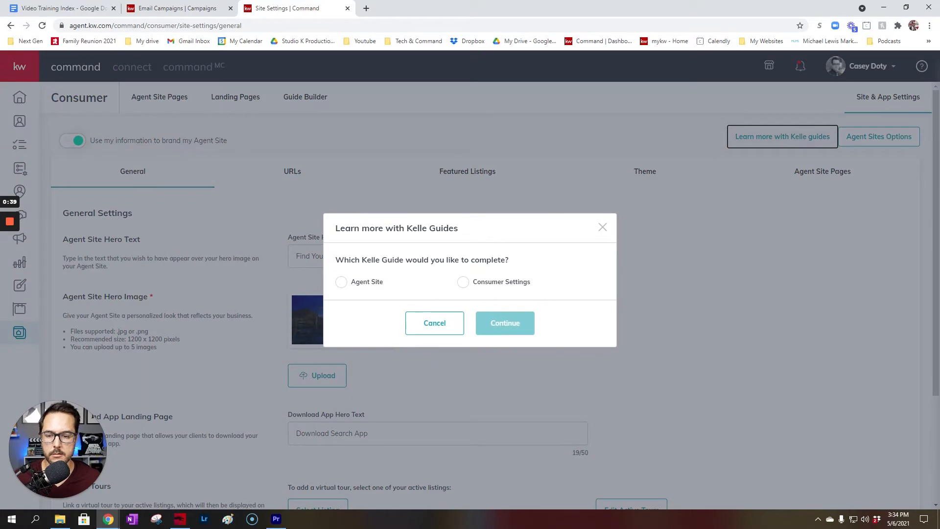
pyautogui.click(341, 282)
pyautogui.click(501, 318)
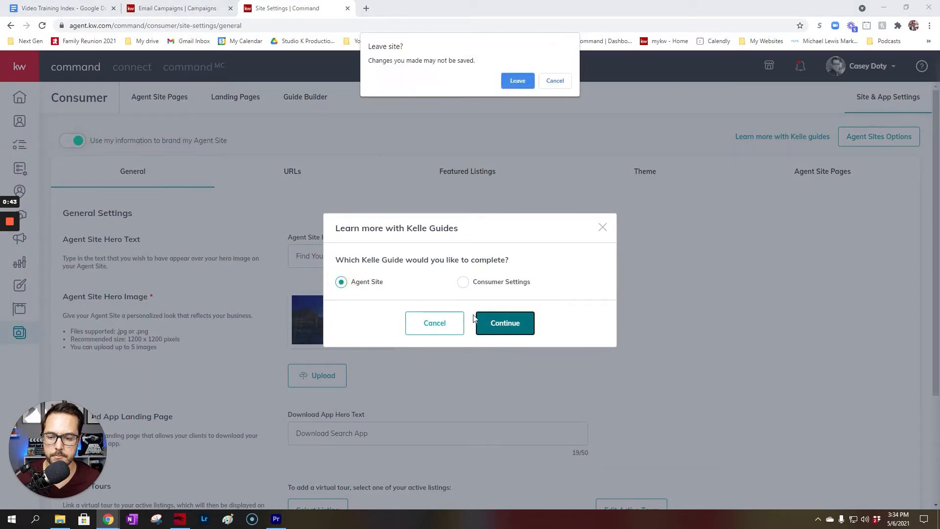
# Leave the settings page, start the Agent Sites guide, and acknowledge the compliance reminder
pyautogui.click(518, 80)
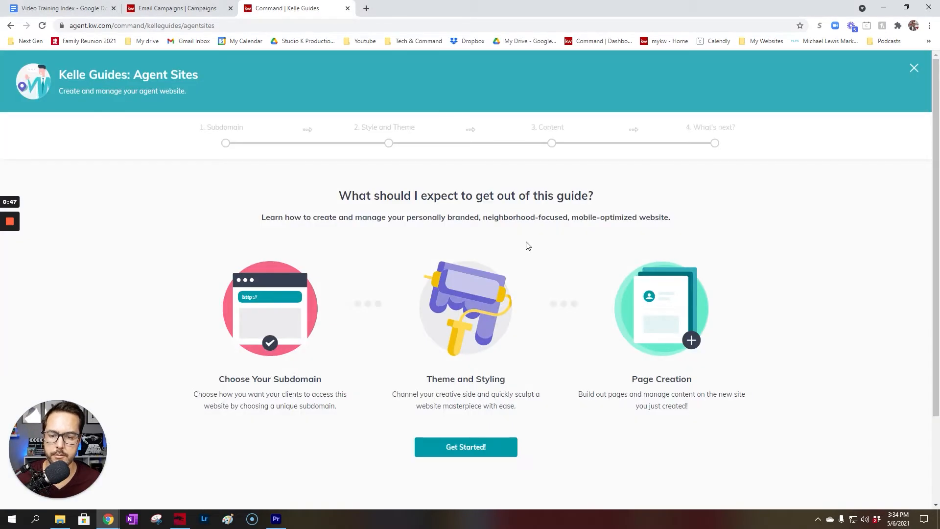
pyautogui.click(471, 448)
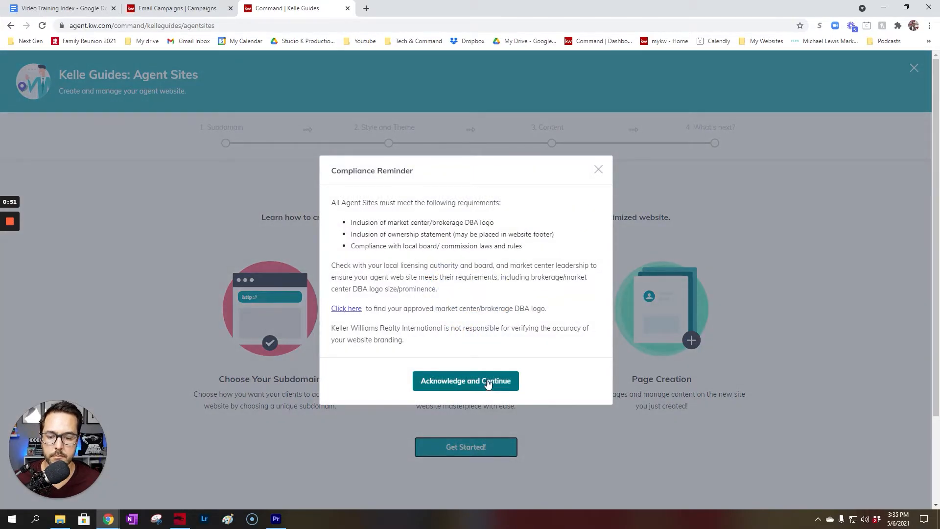
pyautogui.click(487, 382)
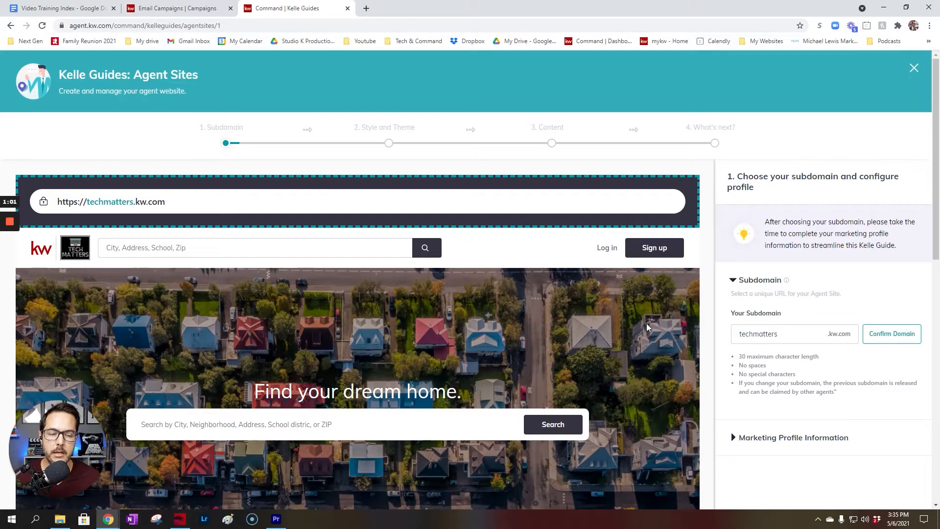
# Expand the Marketing Profile Information section below the techmatters subdomain step
pyautogui.scroll(-4, 869, 294)
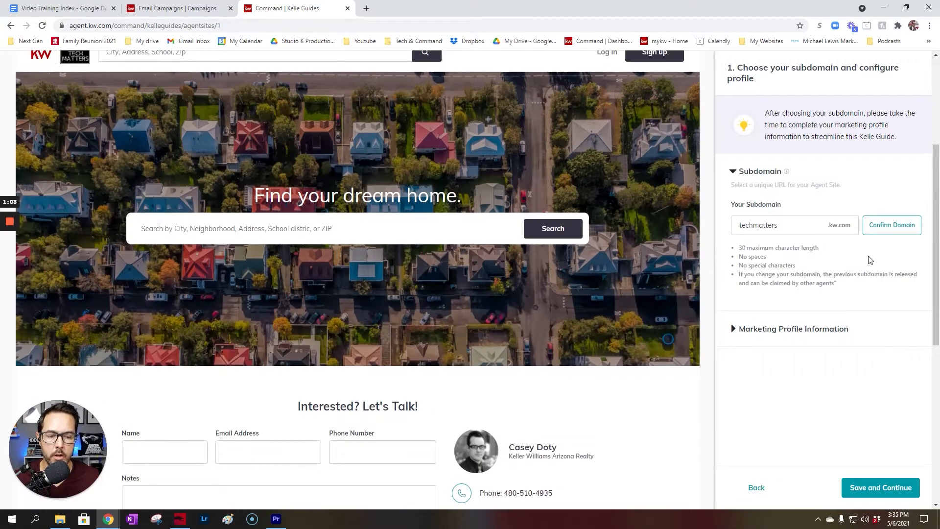
pyautogui.scroll(1, 866, 269)
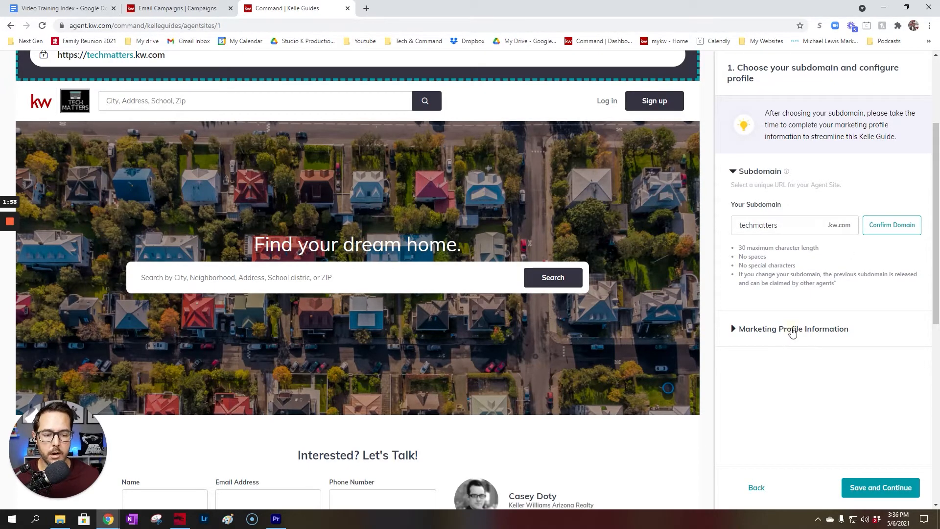
pyautogui.click(792, 330)
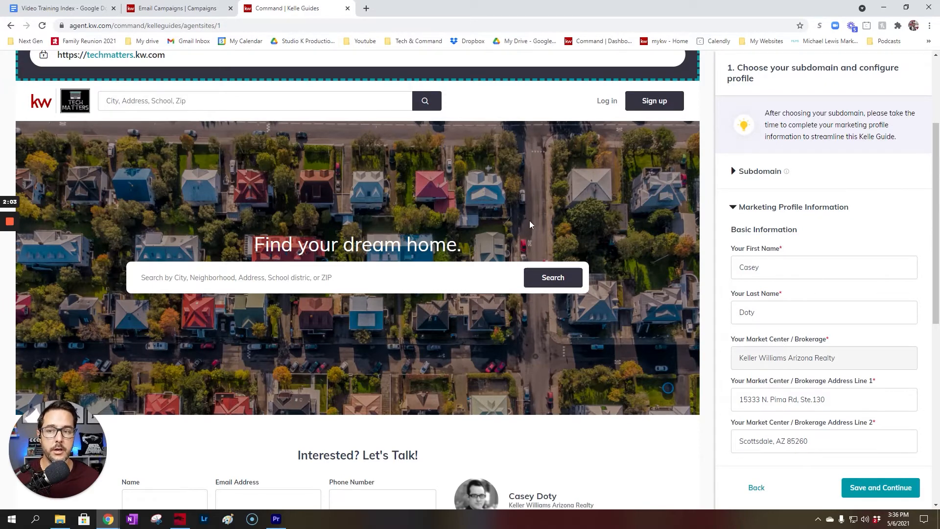
# Open the Marketing Profile under Connect Settings from the Command Dashboard in a new tab
pyautogui.click(366, 9)
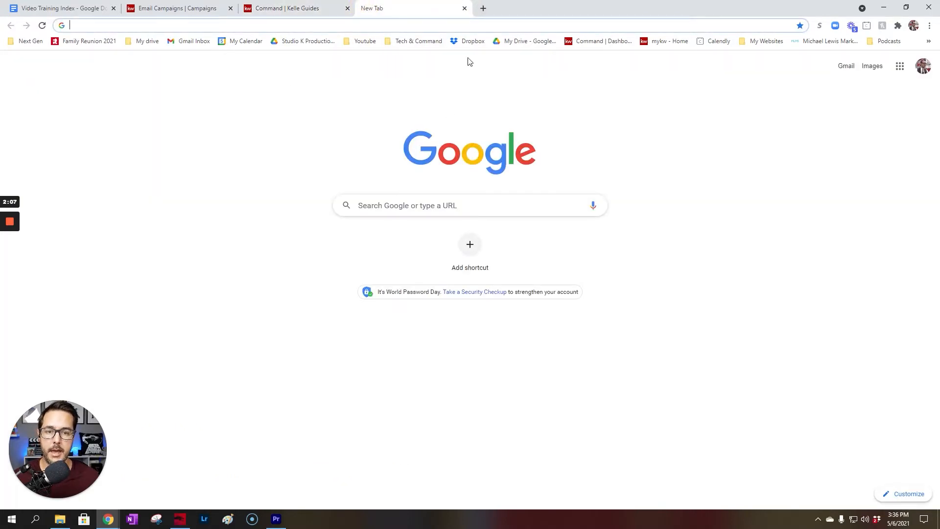
pyautogui.click(606, 42)
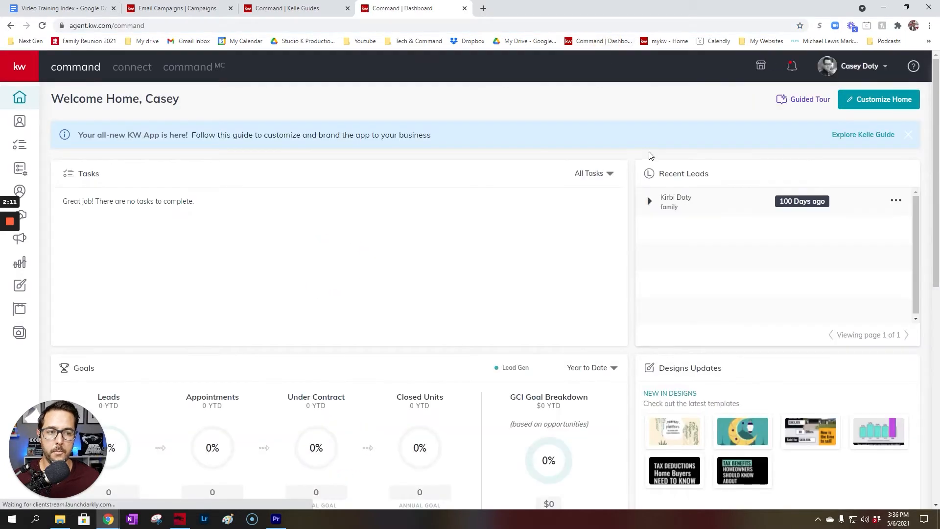
pyautogui.click(874, 73)
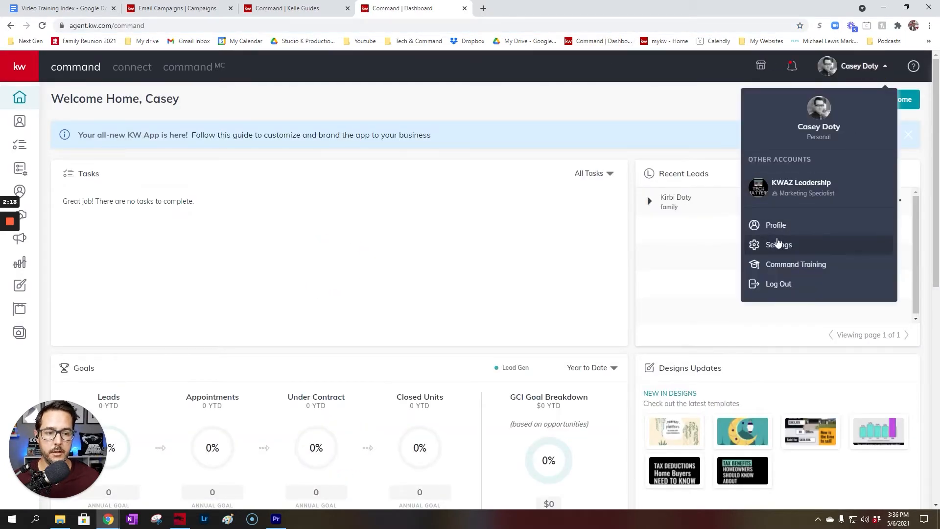
pyautogui.click(778, 248)
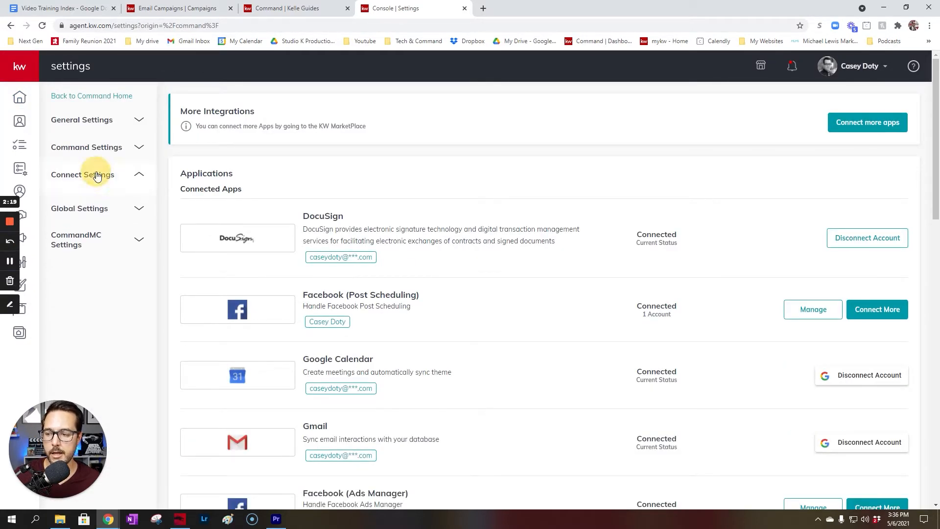
pyautogui.click(97, 175)
pyautogui.click(99, 198)
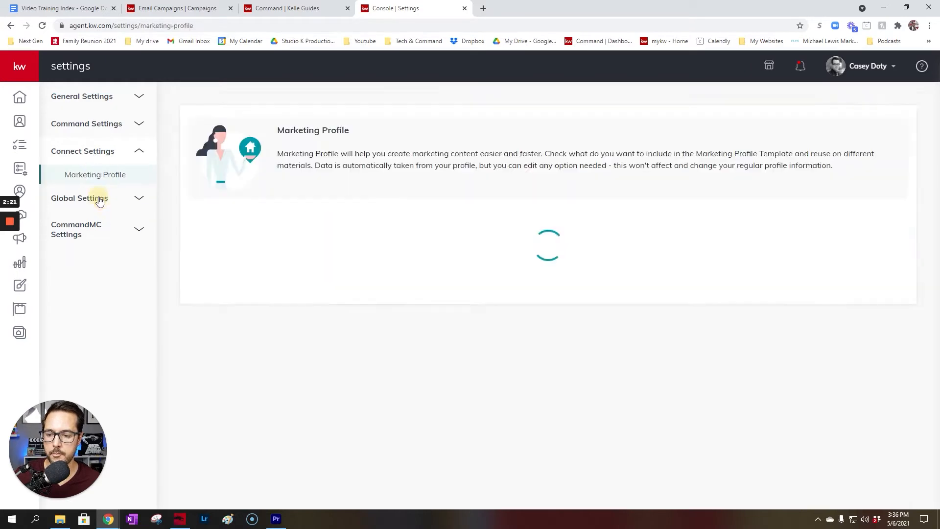
# Review the Marketing Profile details, then return to the Agent Sites guide tab
pyautogui.scroll(-15, 493, 339)
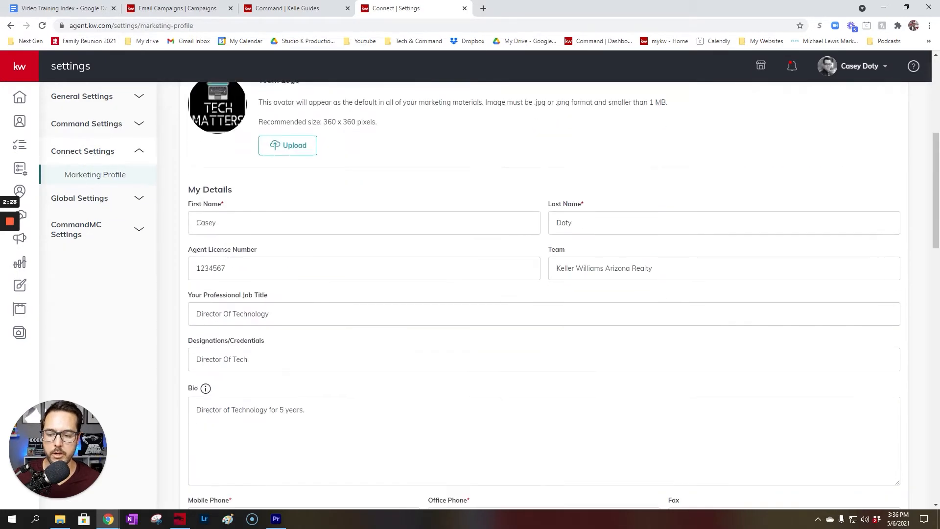
pyautogui.scroll(-3, 506, 333)
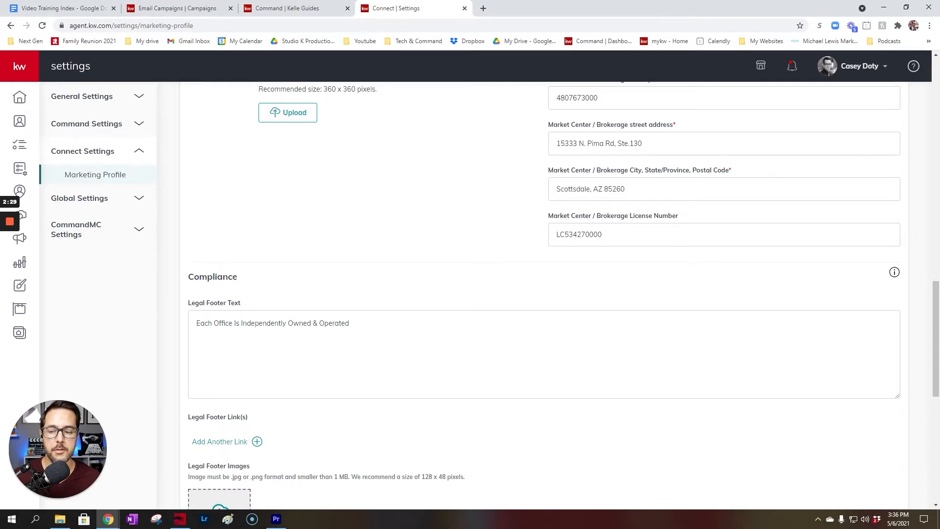
pyautogui.scroll(10, 544, 293)
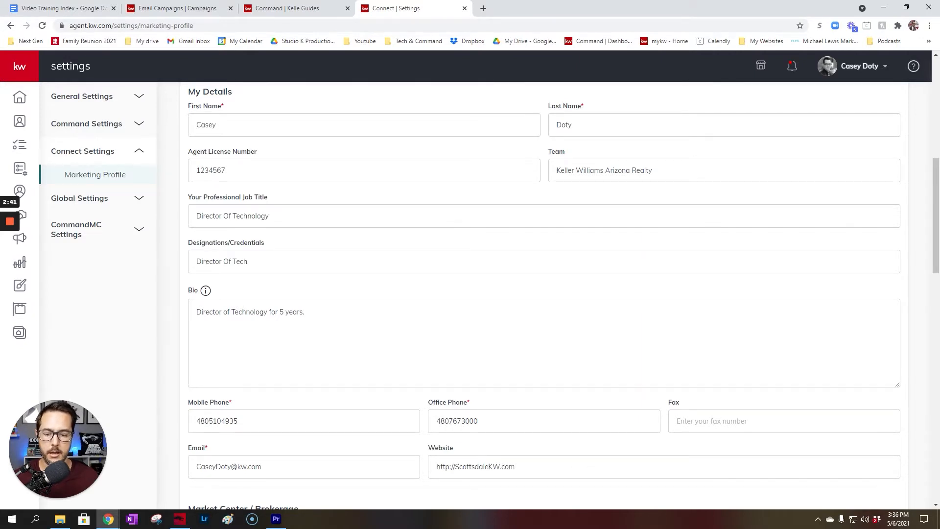
pyautogui.scroll(2, 544, 293)
pyautogui.scroll(-5, 543, 294)
pyautogui.moveTo(935, 205); pyautogui.dragTo(928, 114)
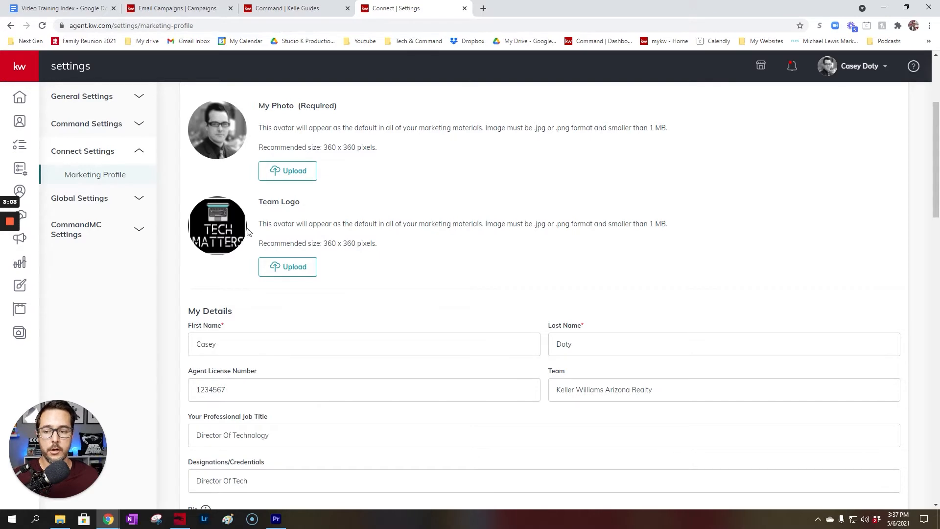
pyautogui.click(274, 14)
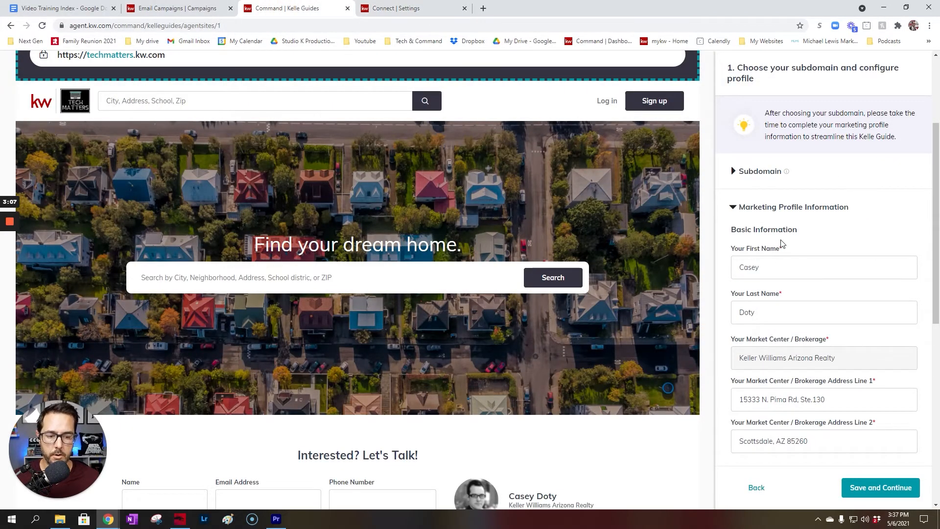
pyautogui.scroll(-1, 800, 247)
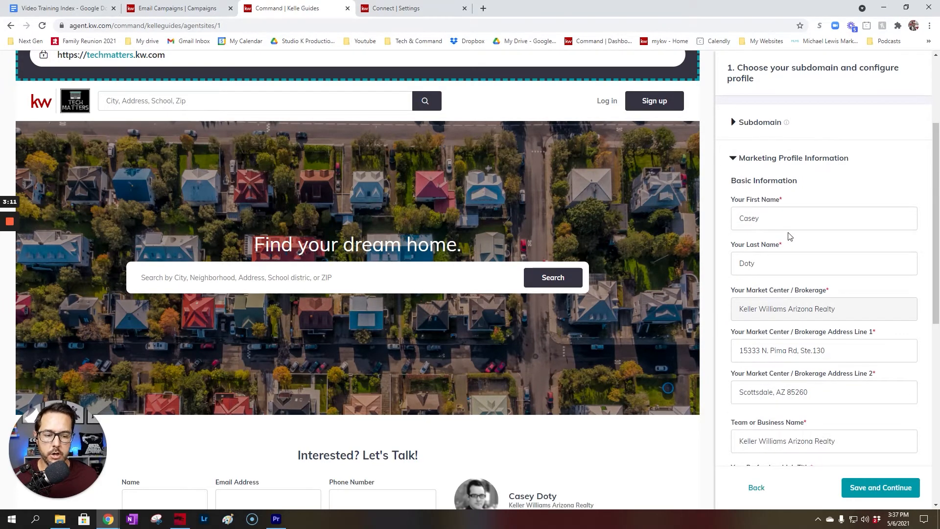
pyautogui.scroll(-2, 786, 237)
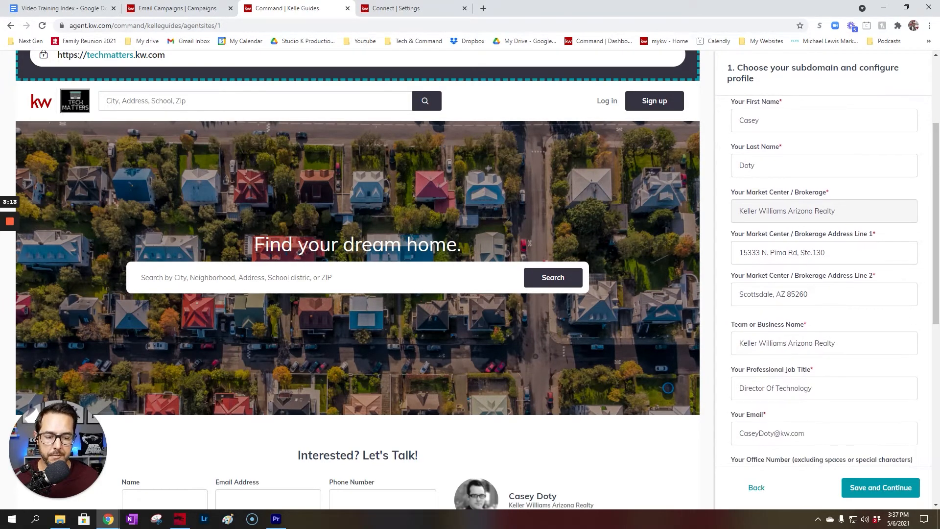
pyautogui.scroll(-2, 791, 236)
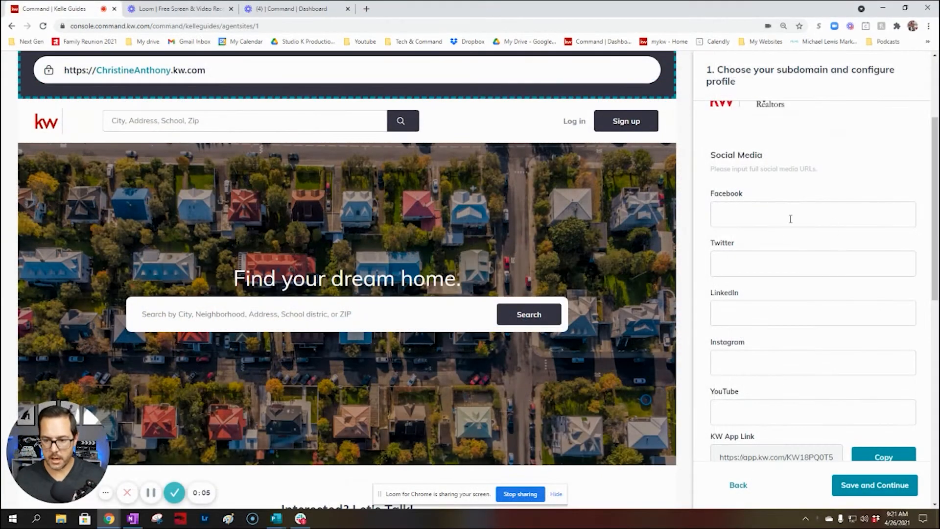
# Go to facebook.com in a new browser tab
pyautogui.click(366, 9)
pyautogui.click(378, 25)
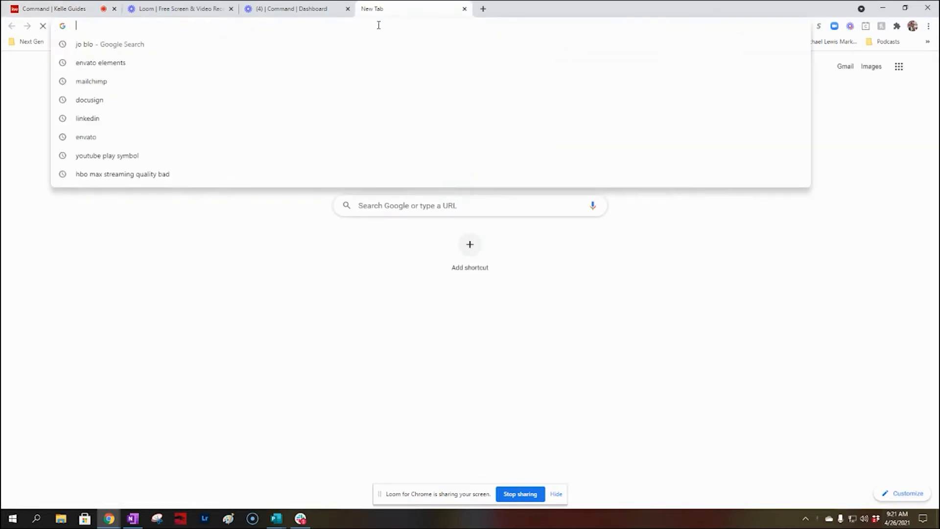
pyautogui.write('facebook.com')
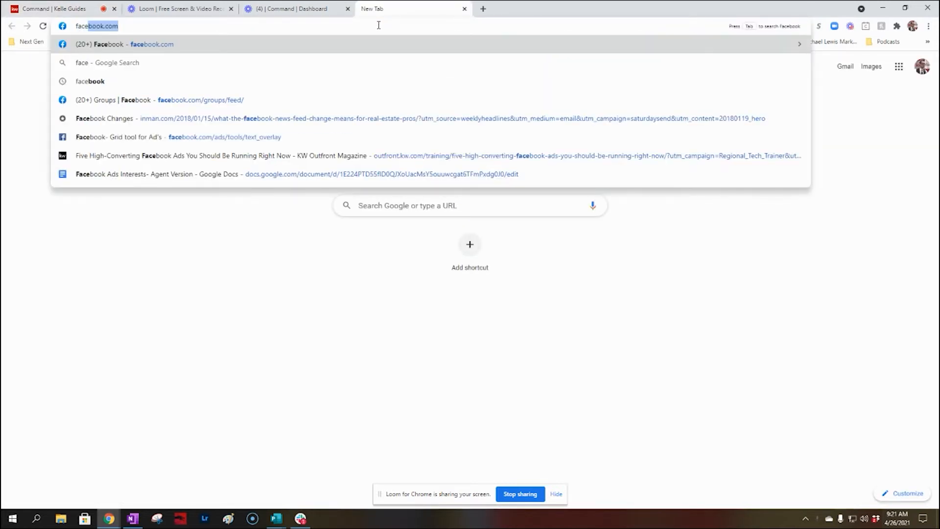
pyautogui.press('Return')
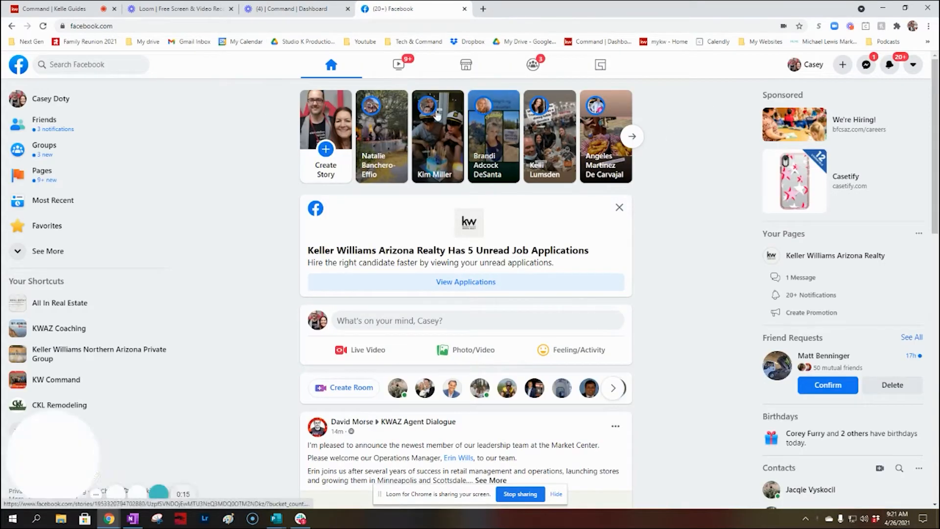
# Copy the Tech Matters business page URL and focus the guide's Facebook link field
pyautogui.click(44, 172)
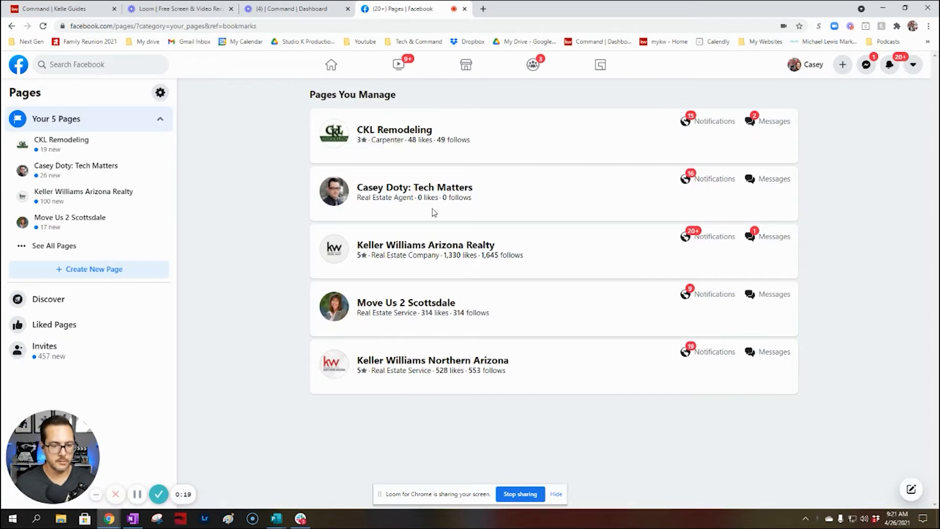
pyautogui.click(453, 190)
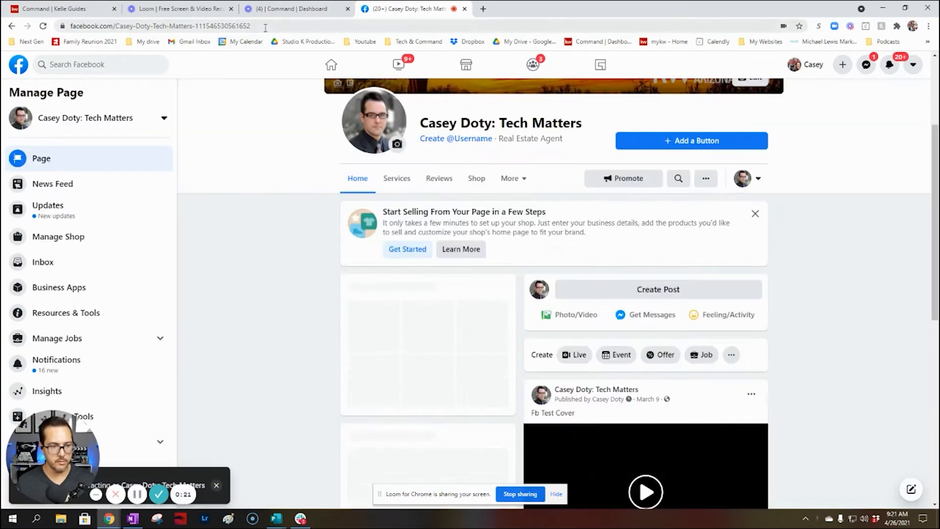
pyautogui.click(265, 28)
pyautogui.hotkey('ctrl', 'c')
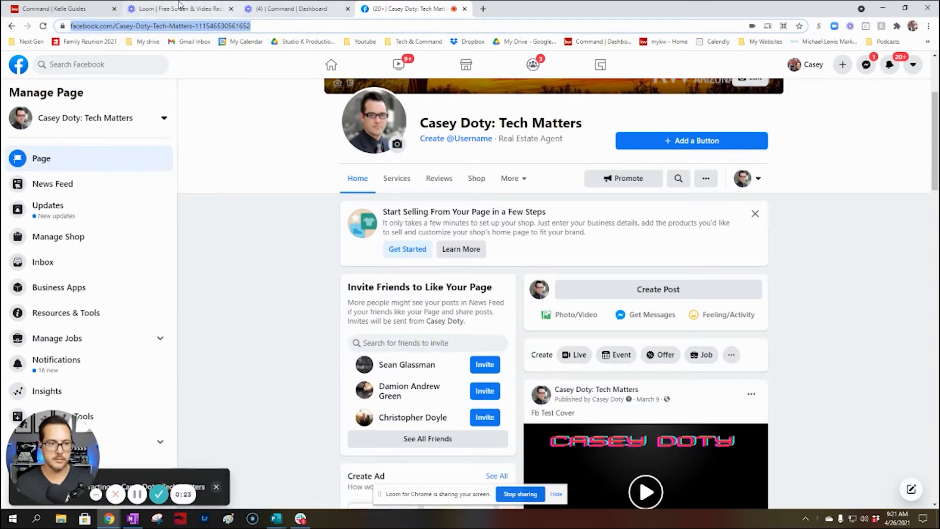
pyautogui.click(56, 8)
pyautogui.click(770, 213)
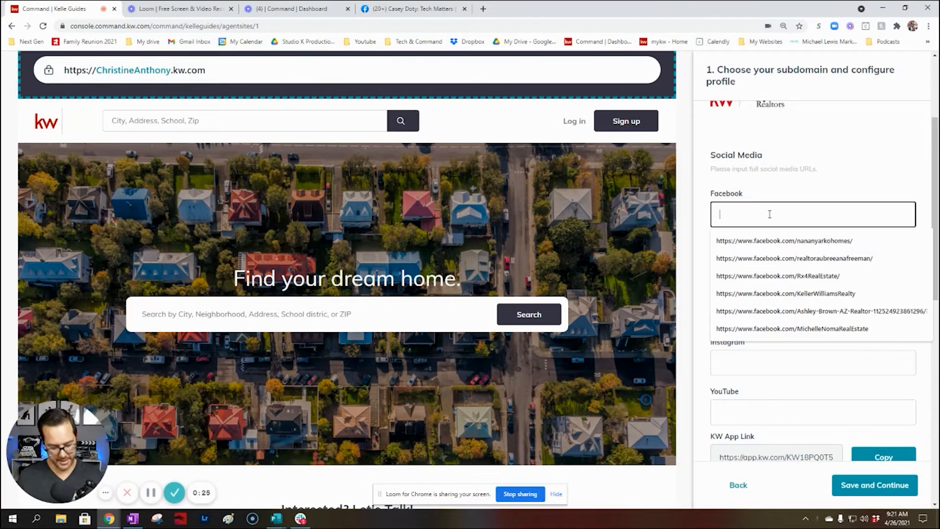
# Paste then clear the Facebook link, and save to reach Style and Theme
pyautogui.hotkey('ctrl', 'v')
pyautogui.tripleClick(781, 214)
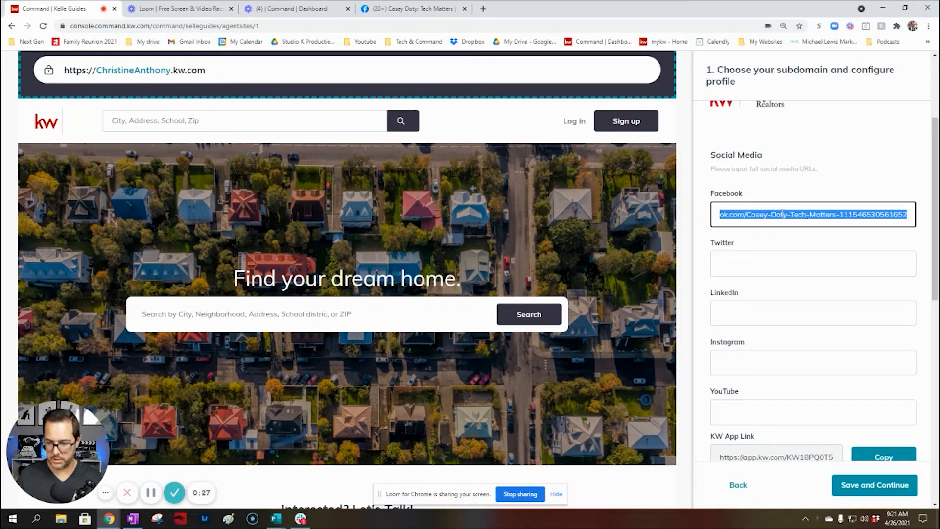
pyautogui.press('BackSpace')
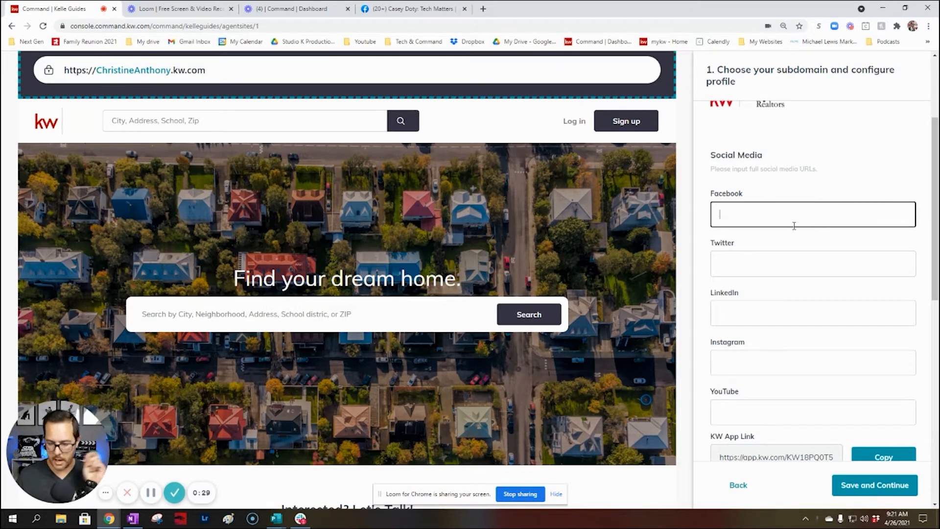
pyautogui.scroll(-1, 742, 394)
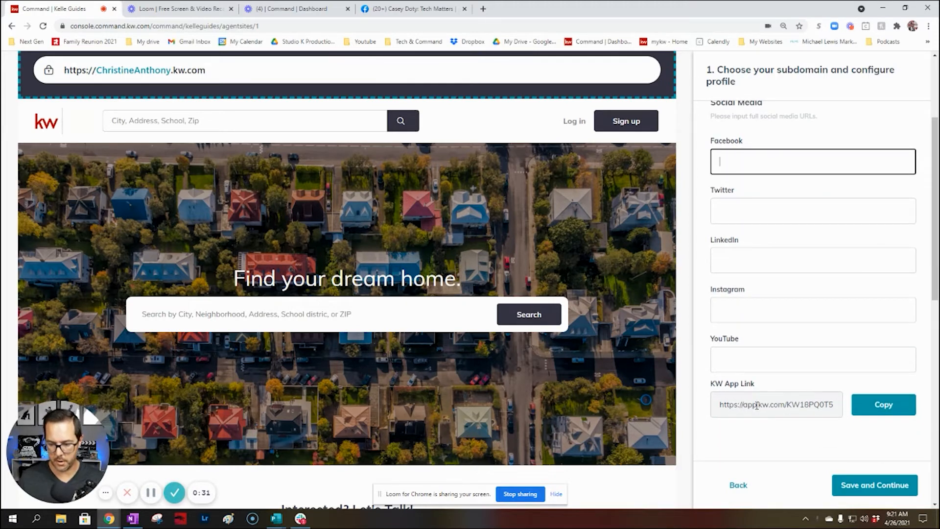
pyautogui.click(880, 487)
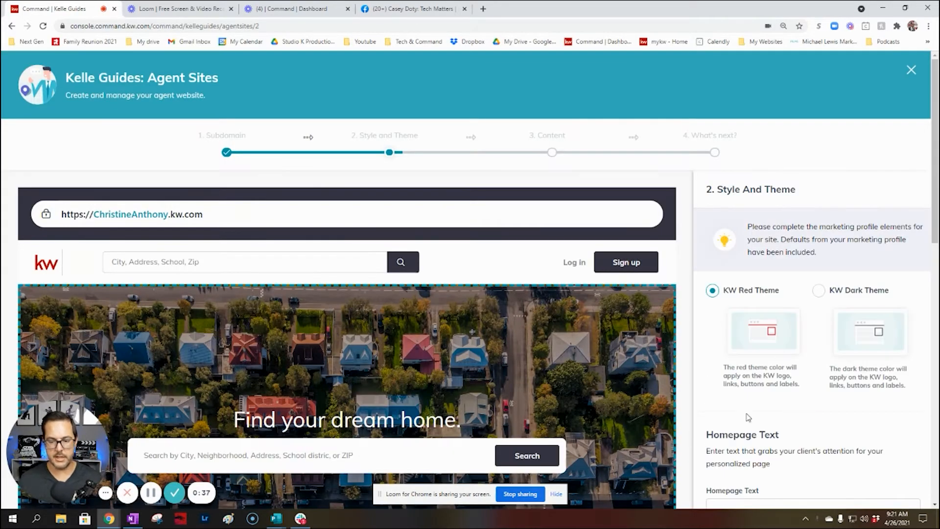
# Delete both existing homepage hero images and bring Google Drive into the same window
pyautogui.scroll(-2, 488, 343)
pyautogui.scroll(-1, 487, 343)
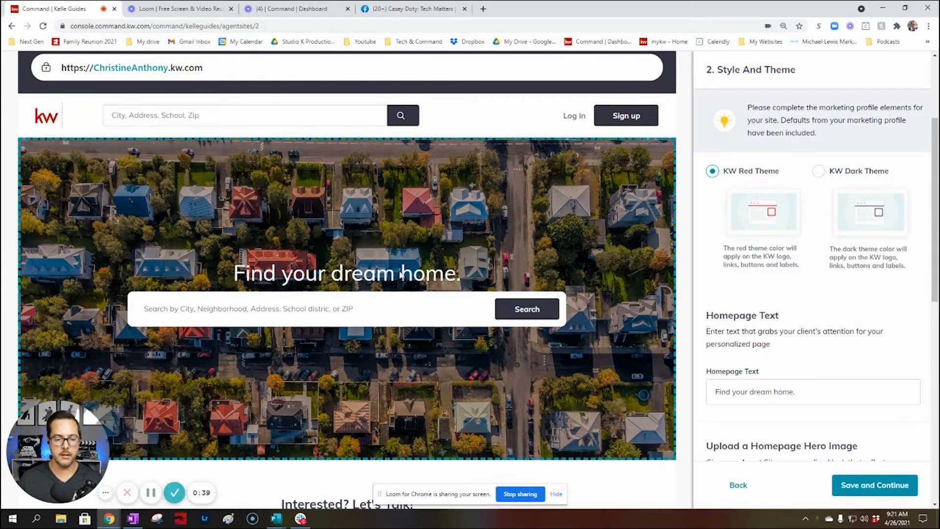
pyautogui.scroll(-3, 851, 318)
pyautogui.scroll(-4, 847, 314)
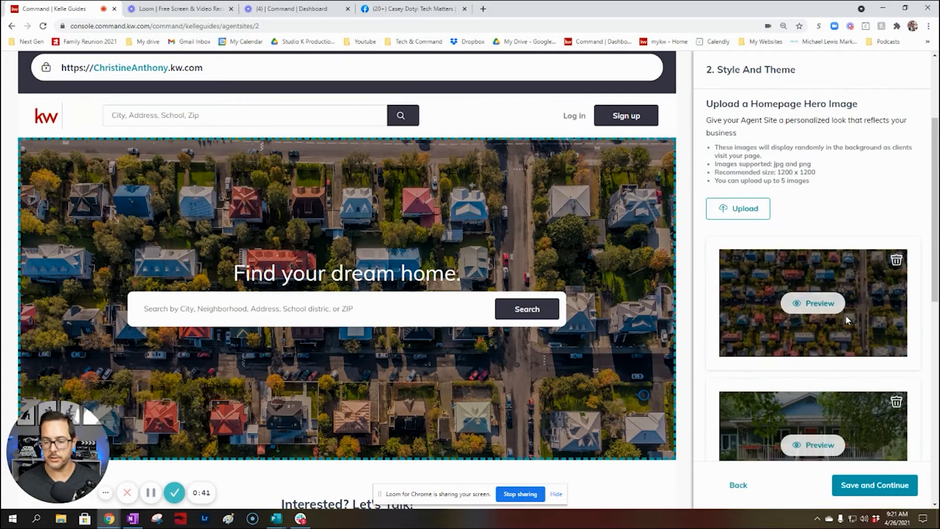
pyautogui.click(896, 262)
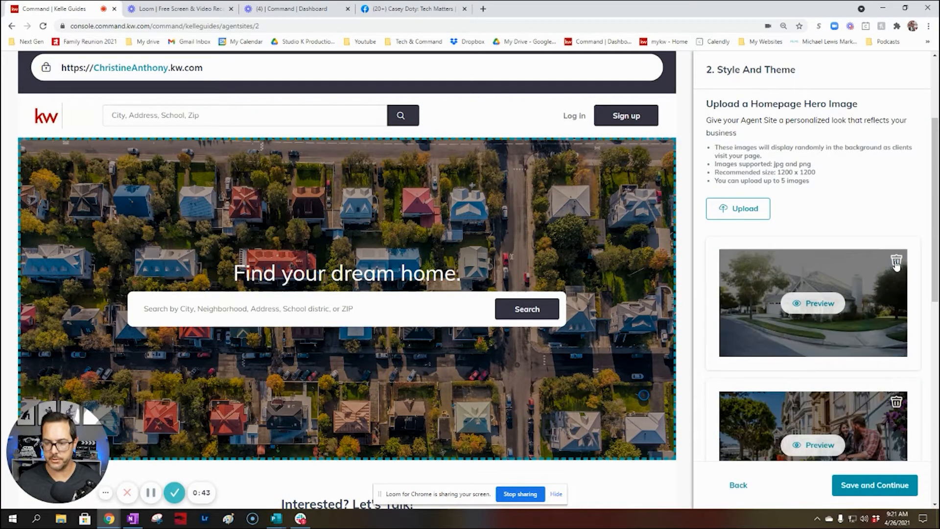
pyautogui.click(897, 335)
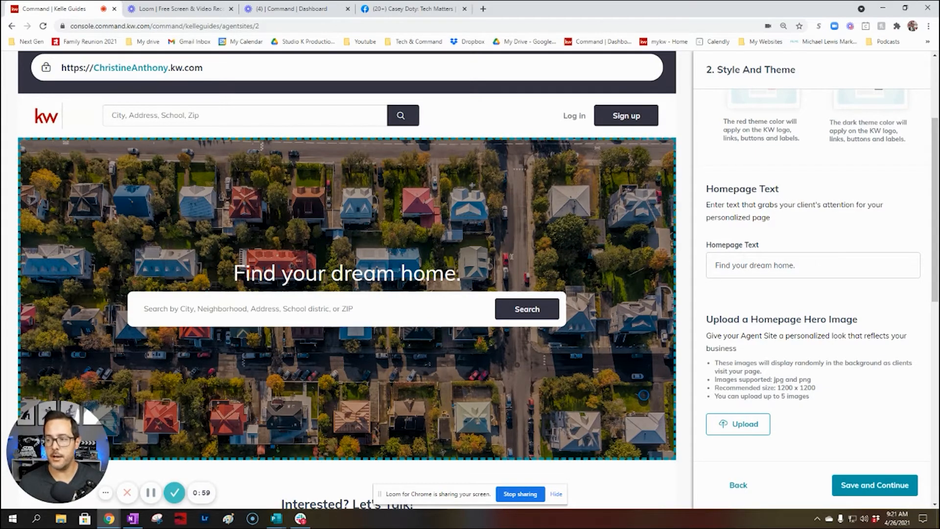
pyautogui.moveTo(939, 122); pyautogui.dragTo(363, 10)
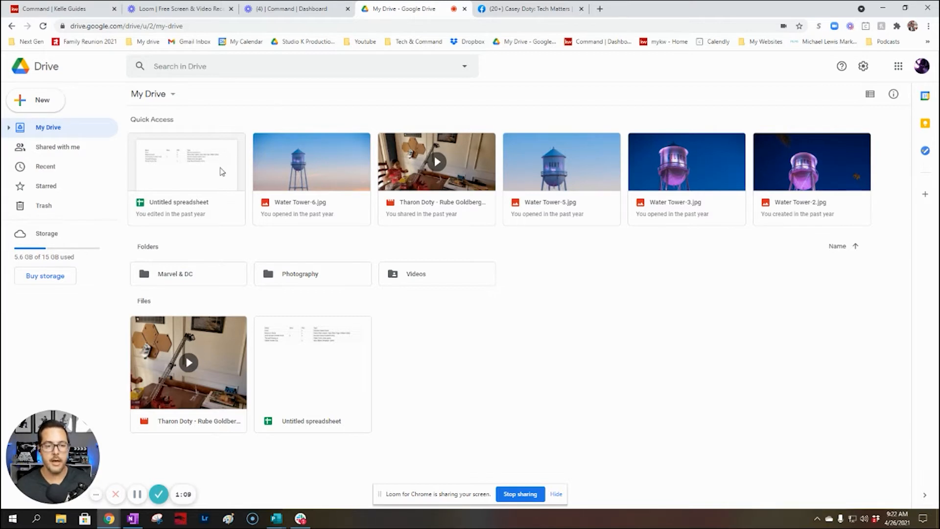
# Open Shared with me > KWAZ info > Agent Website > Home Page Photos
pyautogui.click(48, 151)
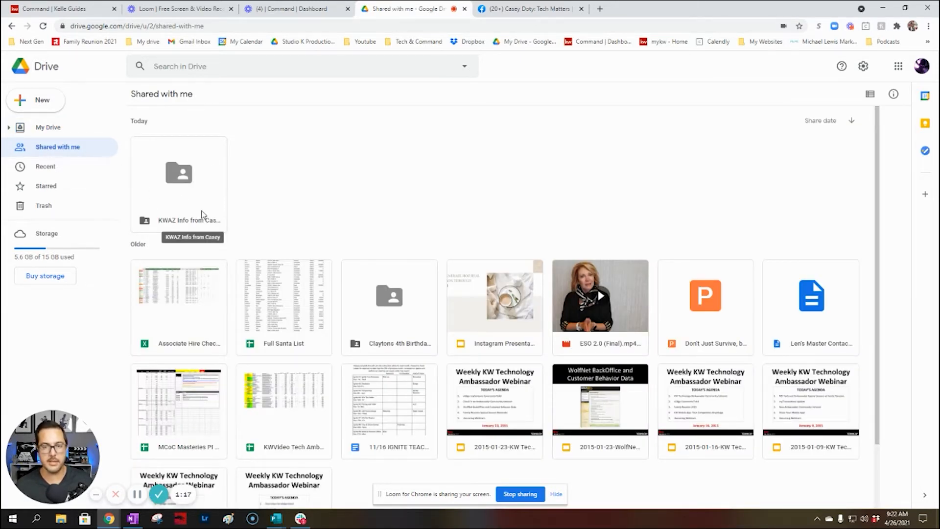
pyautogui.click(195, 185)
pyautogui.doubleClick(190, 176)
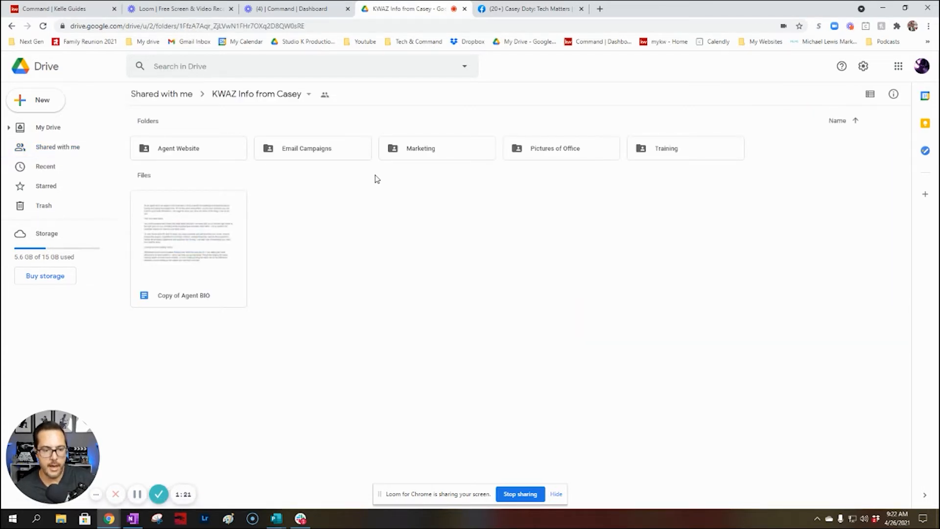
pyautogui.click(187, 149)
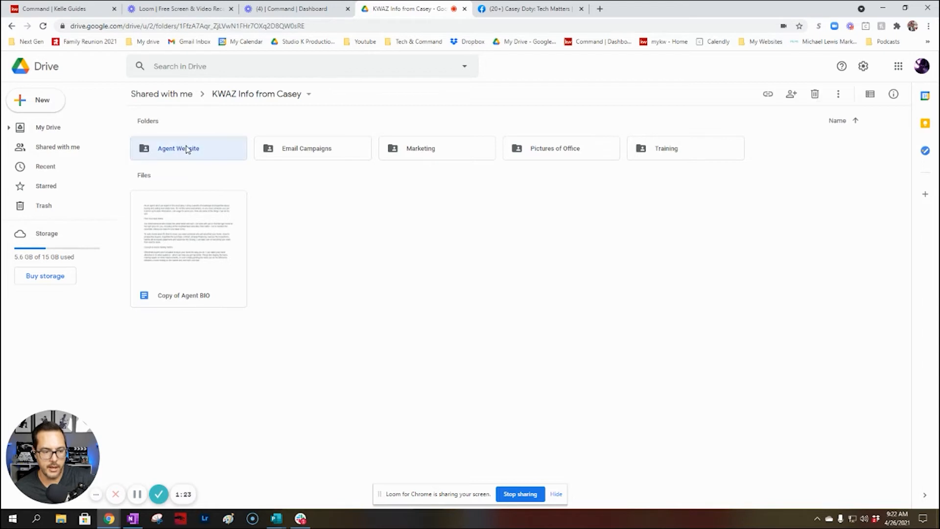
pyautogui.doubleClick(187, 149)
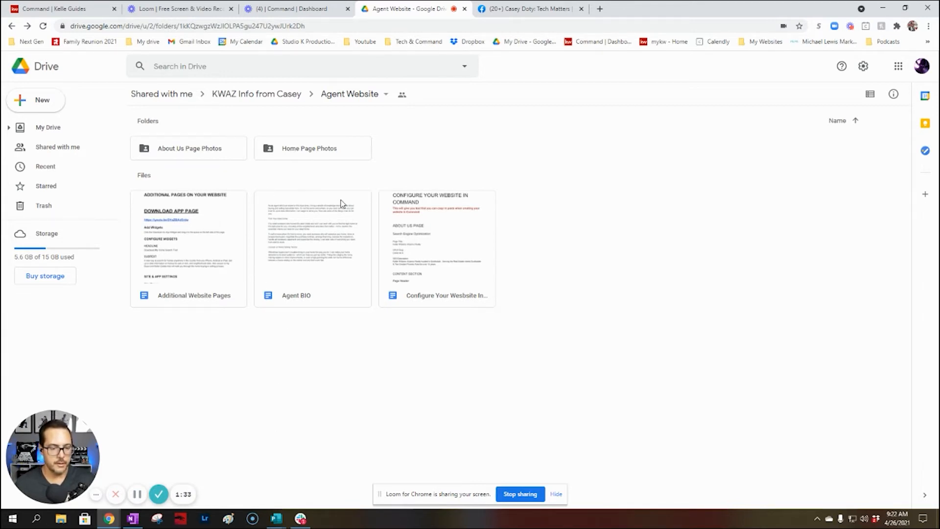
pyautogui.click(332, 152)
pyautogui.doubleClick(332, 151)
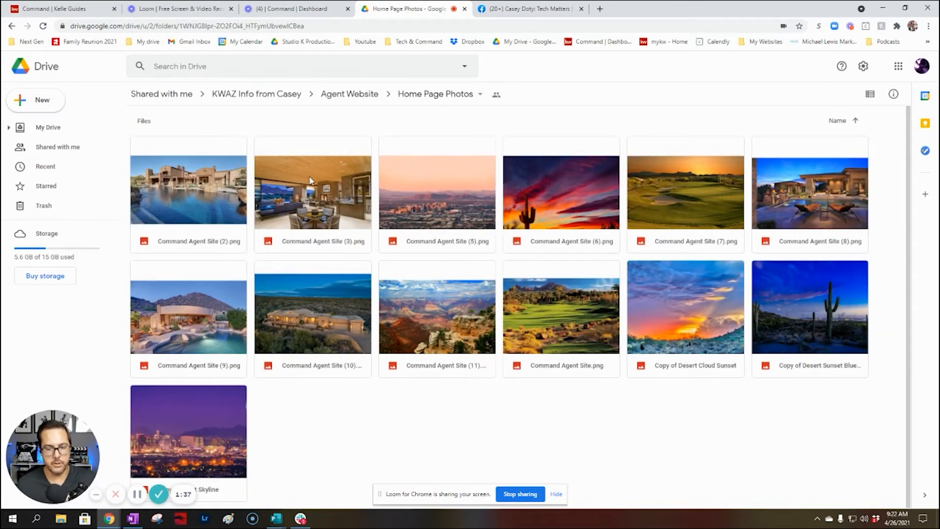
# Download Command Agent Site (8).png and the blue desert sunset photo
pyautogui.rightClick(829, 204)
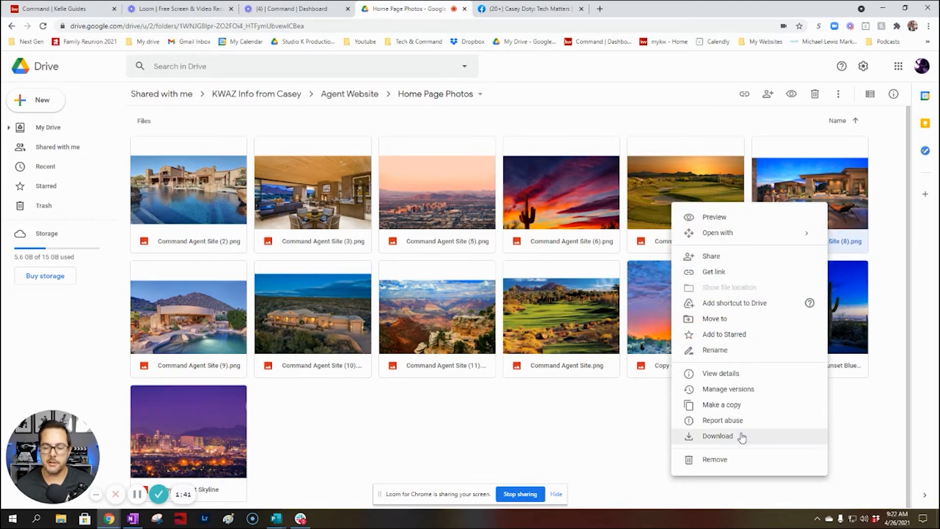
pyautogui.click(741, 436)
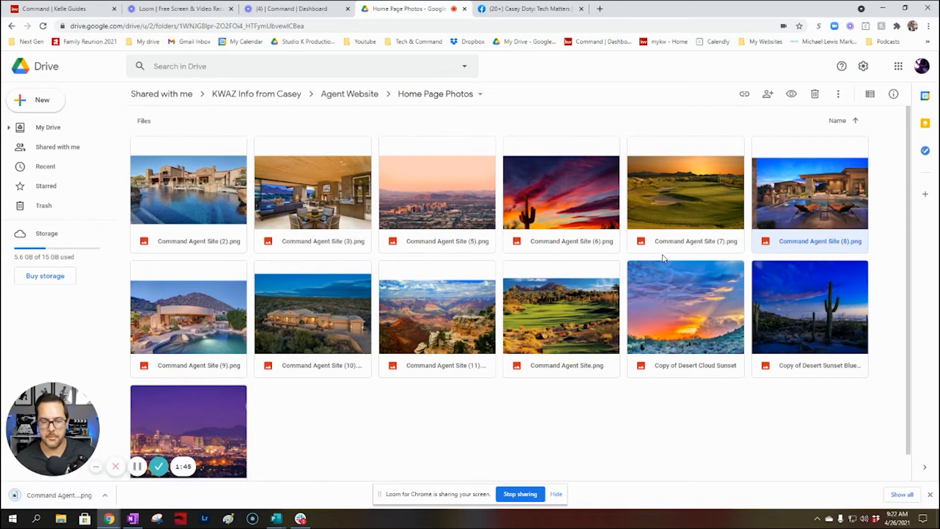
pyautogui.rightClick(799, 291)
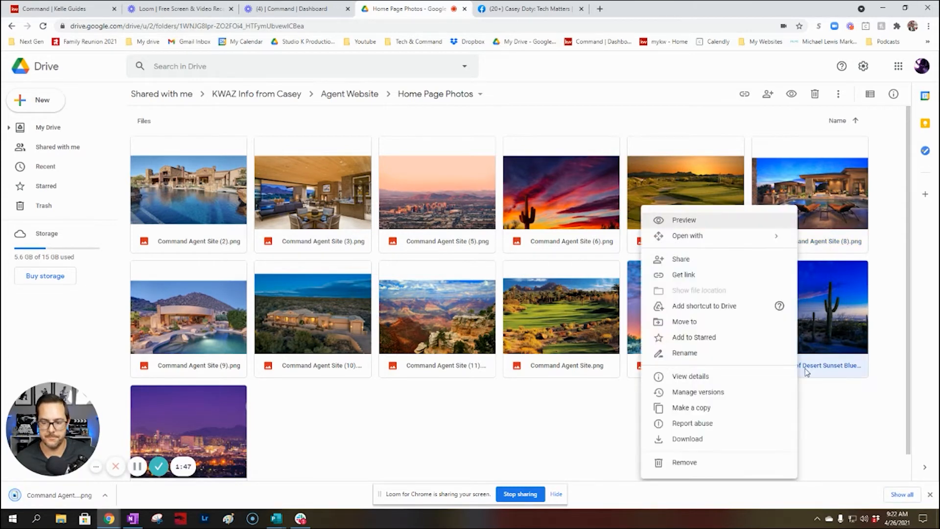
pyautogui.click(737, 439)
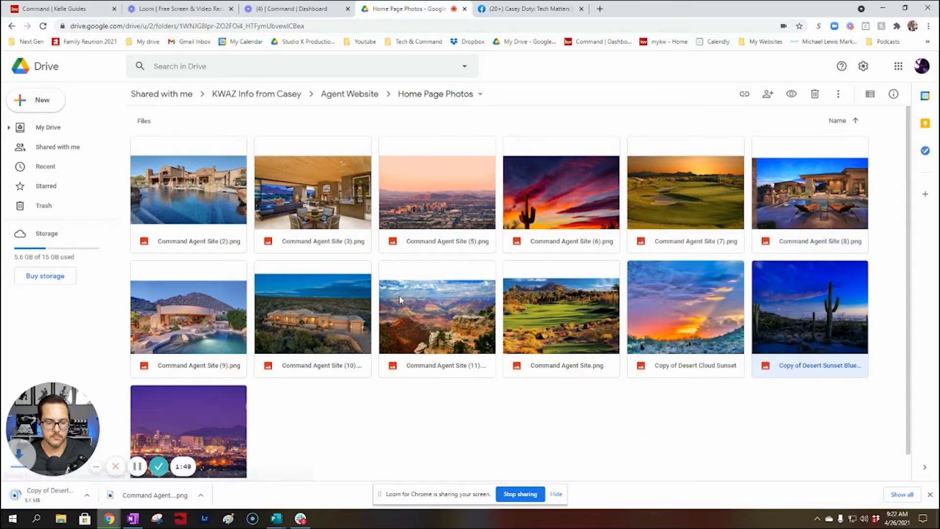
# Upload Command Agent Site (8) from Downloads as a hero image, cropped to the photo's edges
pyautogui.click(96, 7)
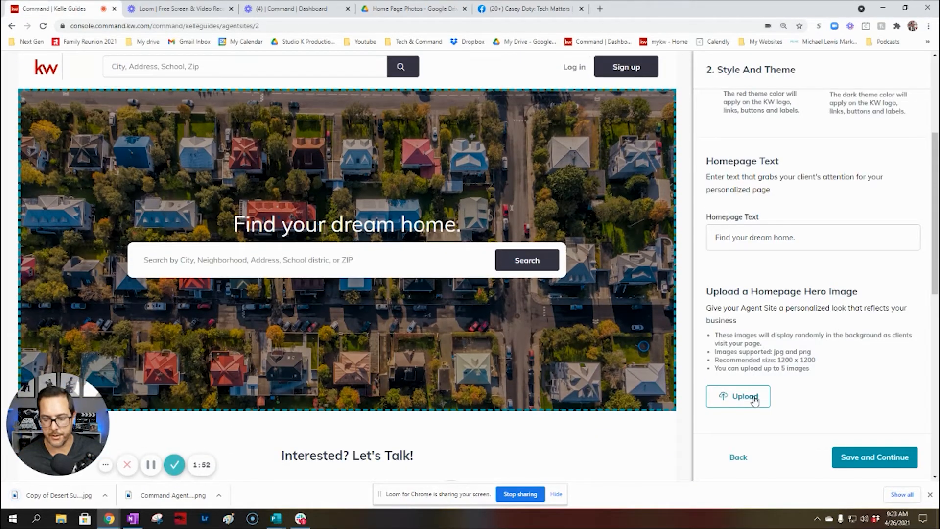
pyautogui.click(754, 400)
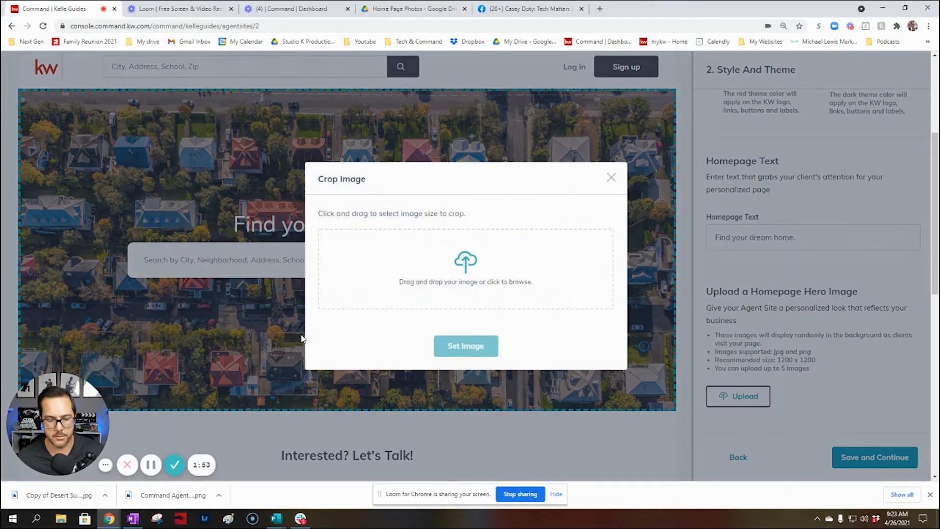
pyautogui.click(471, 256)
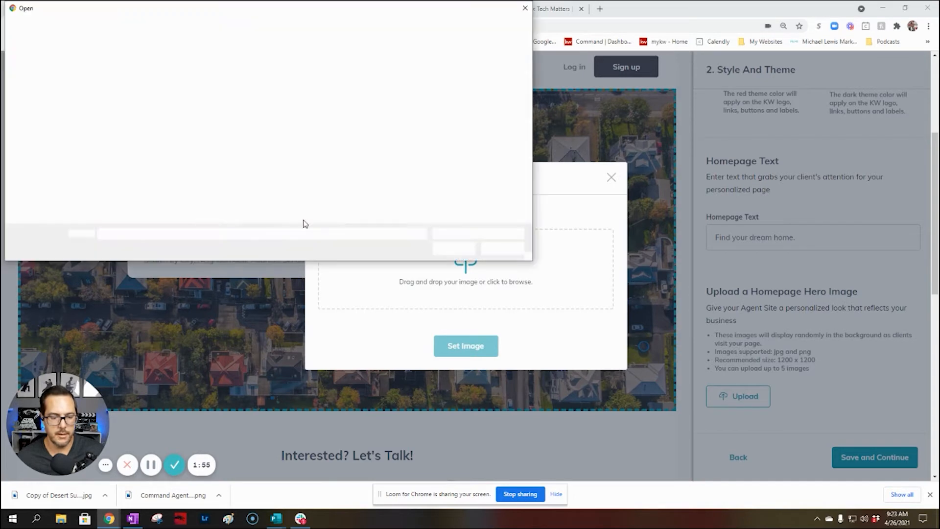
pyautogui.click(59, 90)
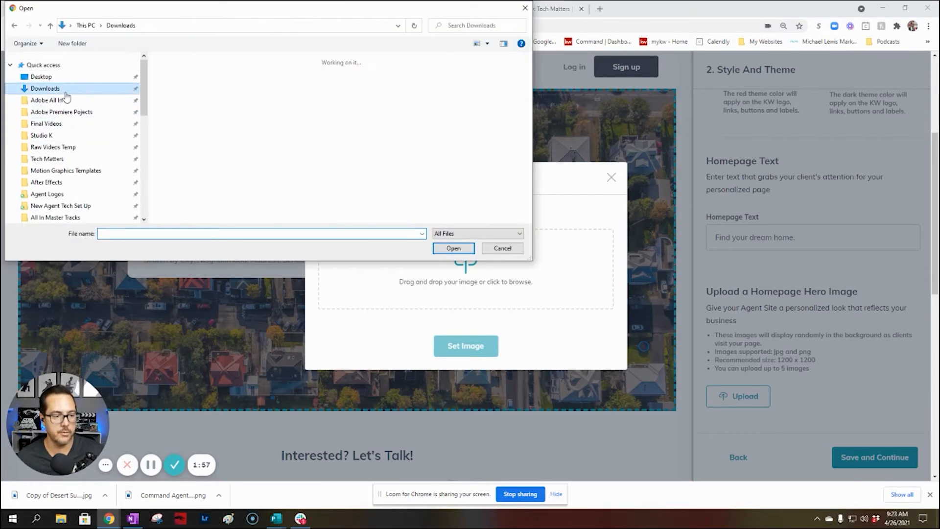
pyautogui.doubleClick(234, 104)
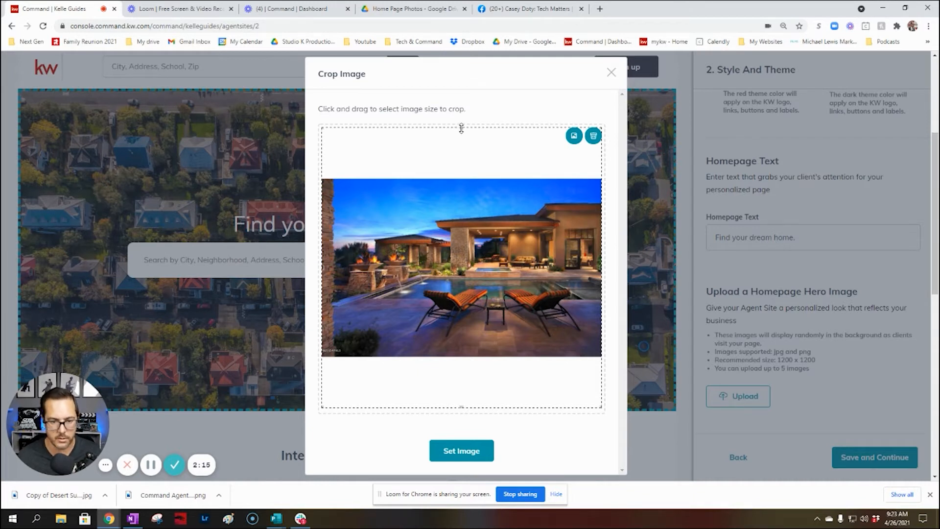
pyautogui.moveTo(461, 128); pyautogui.dragTo(464, 180)
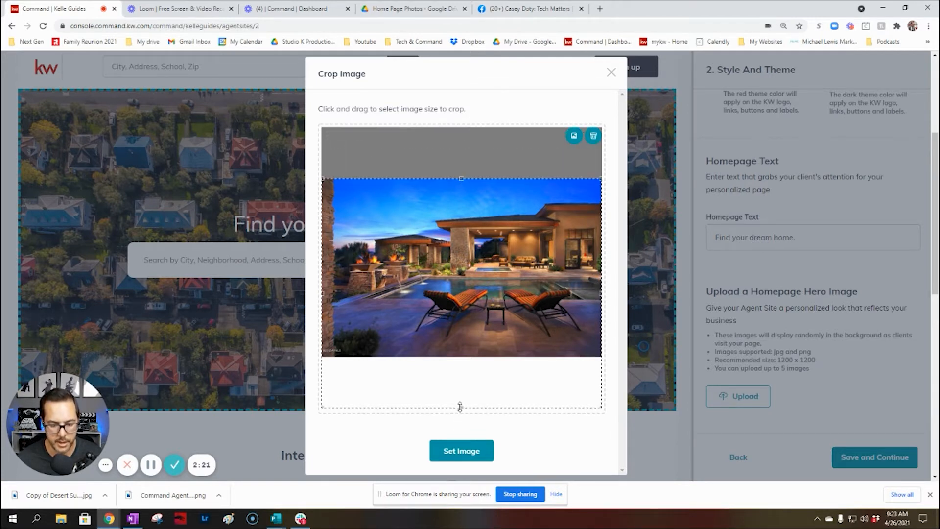
pyautogui.moveTo(460, 407); pyautogui.dragTo(466, 354)
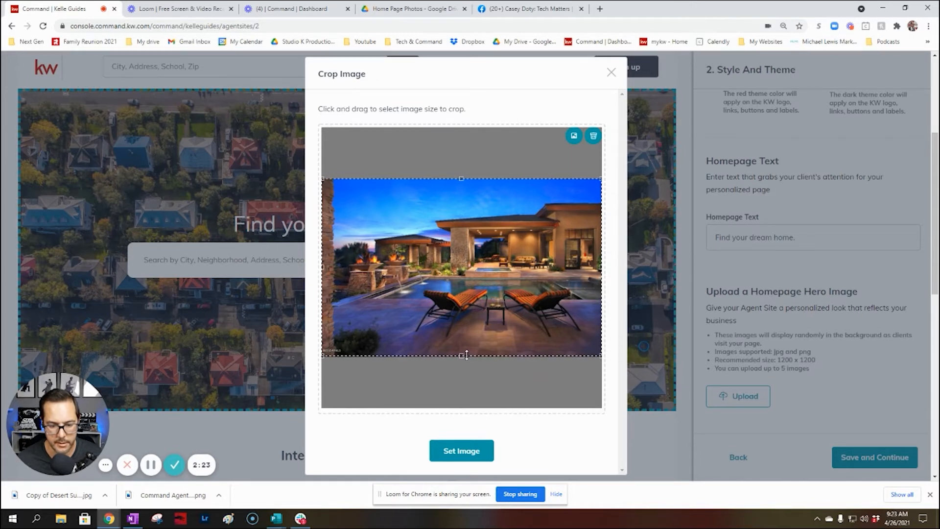
pyautogui.click(460, 449)
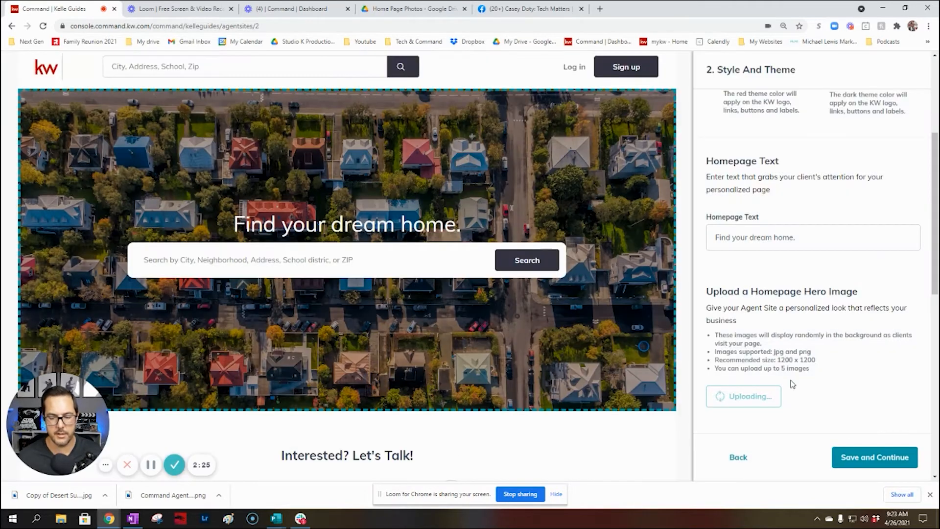
pyautogui.scroll(-2, 823, 376)
pyautogui.moveTo(937, 311); pyautogui.dragTo(938, 352)
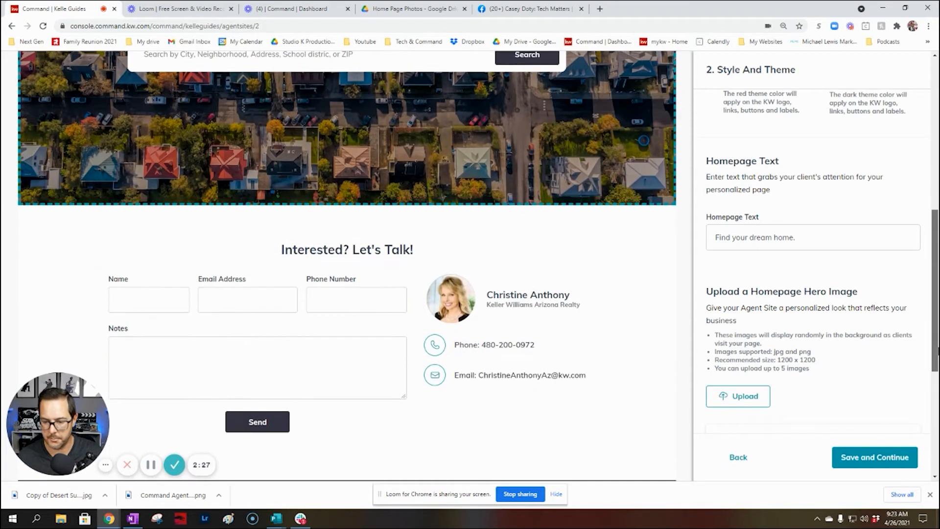
pyautogui.scroll(-3, 866, 361)
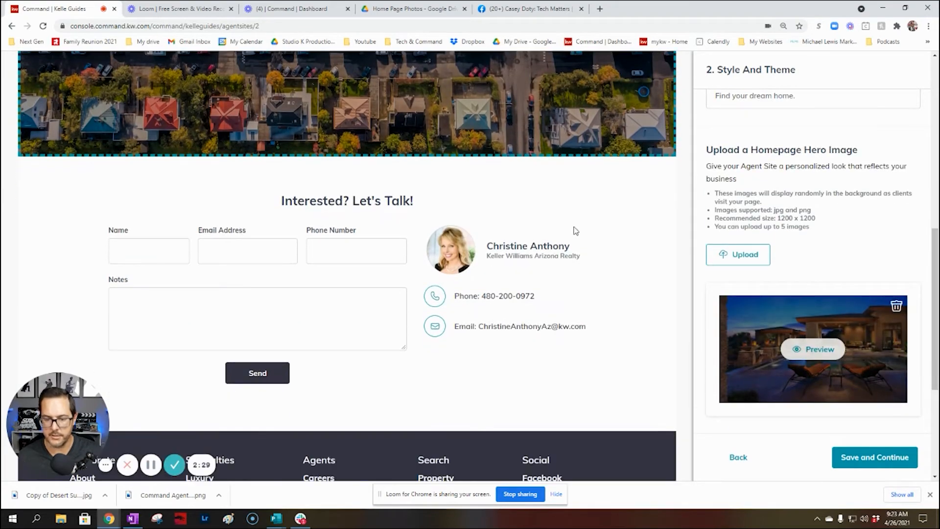
pyautogui.scroll(8, 576, 230)
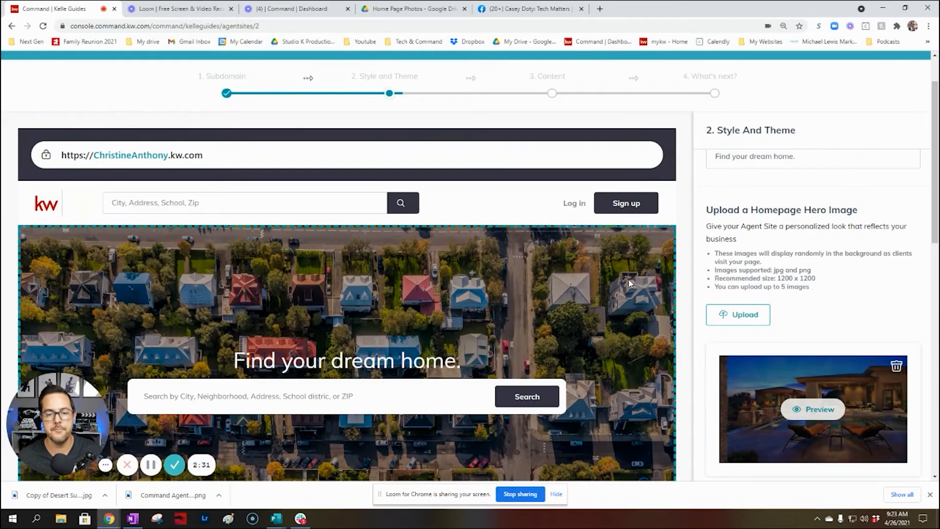
pyautogui.scroll(-2, 801, 242)
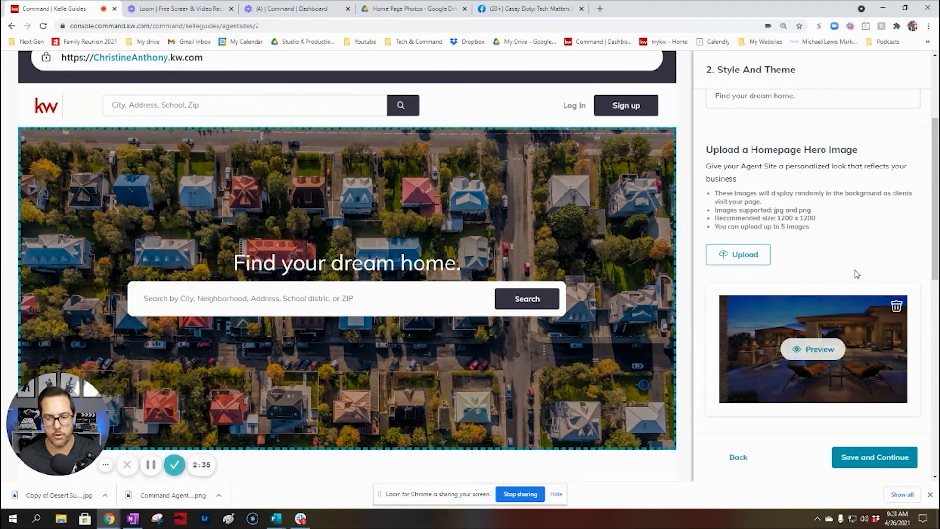
pyautogui.scroll(-5, 862, 262)
pyautogui.scroll(-4, 865, 264)
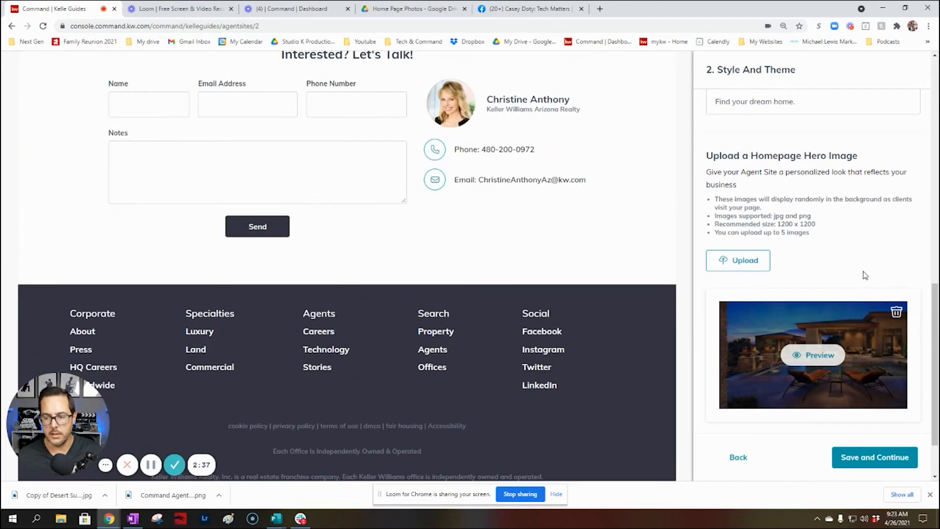
pyautogui.scroll(4, 862, 270)
pyautogui.scroll(-4, 857, 275)
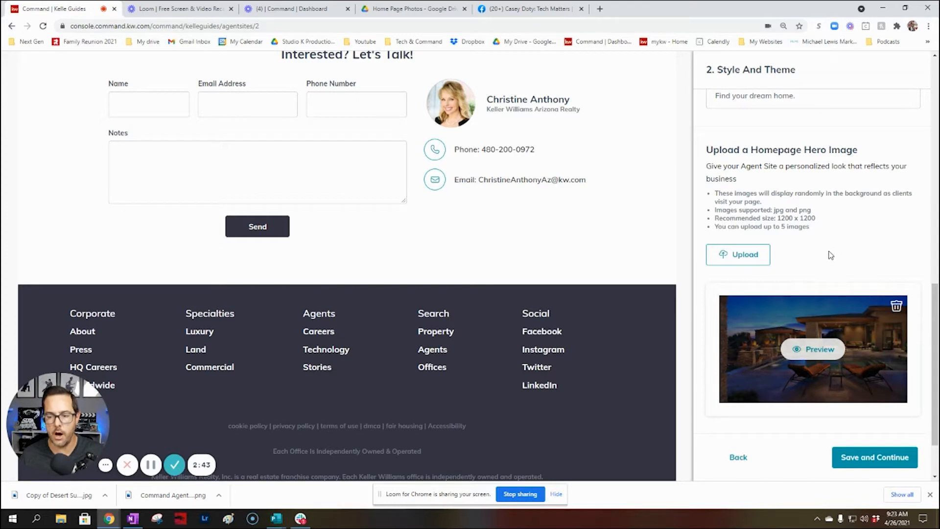
pyautogui.scroll(3, 830, 255)
pyautogui.scroll(-3, 831, 255)
pyautogui.scroll(3, 506, 246)
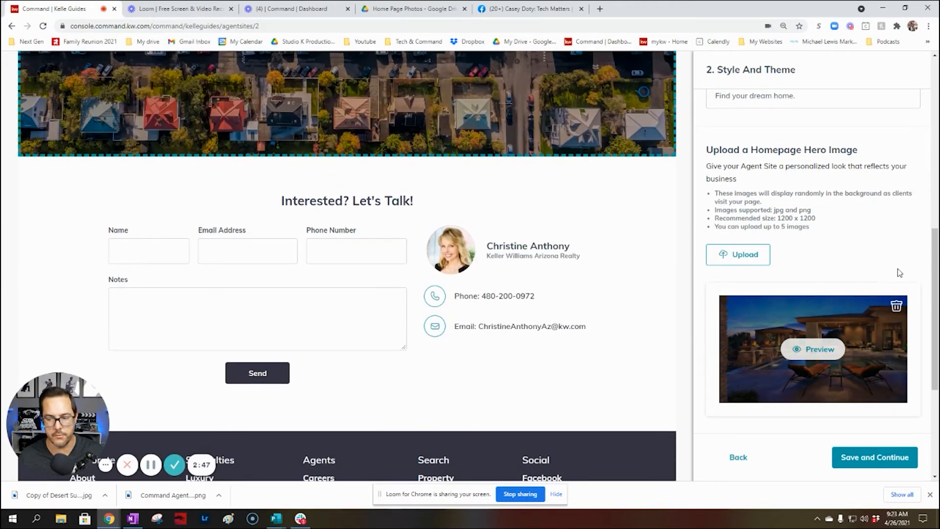
pyautogui.moveTo(936, 262); pyautogui.dragTo(935, 217)
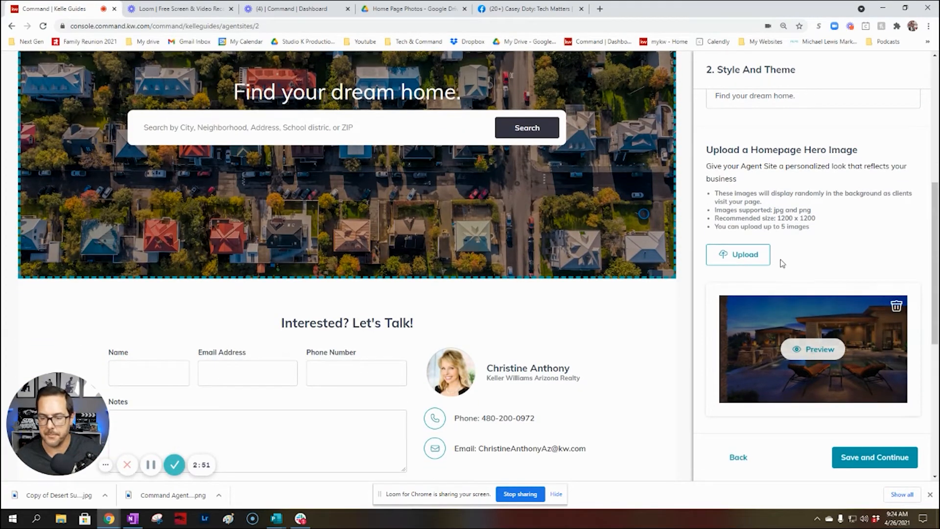
# Upload Copy of Desert Sunset Blue (4) from Downloads as another hero image
pyautogui.click(737, 254)
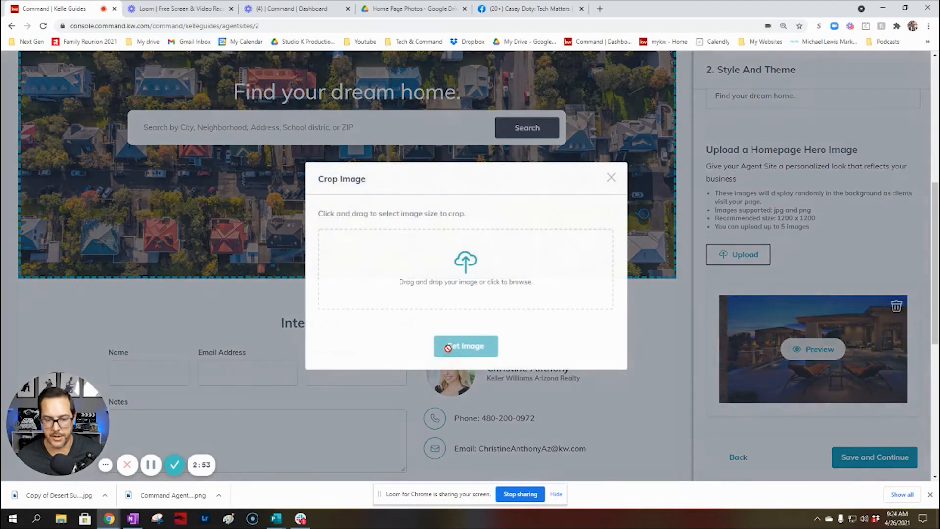
pyautogui.click(472, 275)
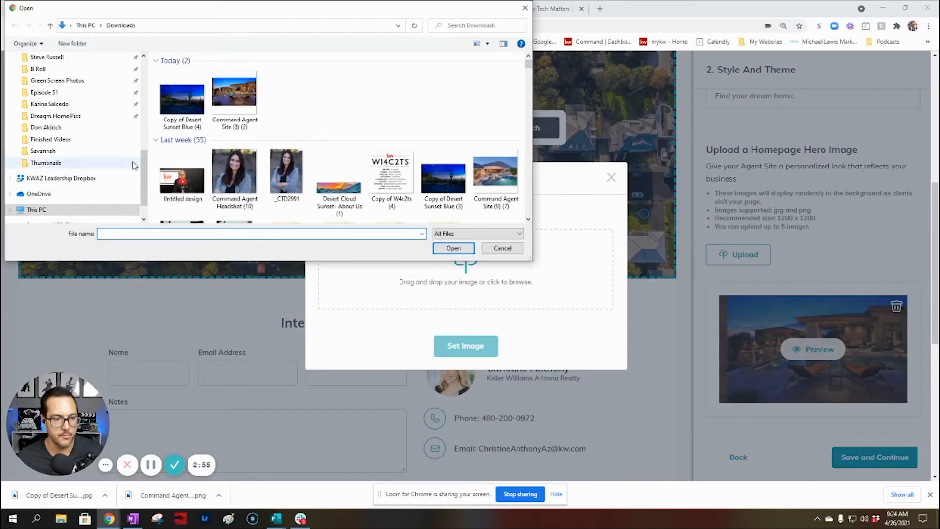
pyautogui.doubleClick(176, 96)
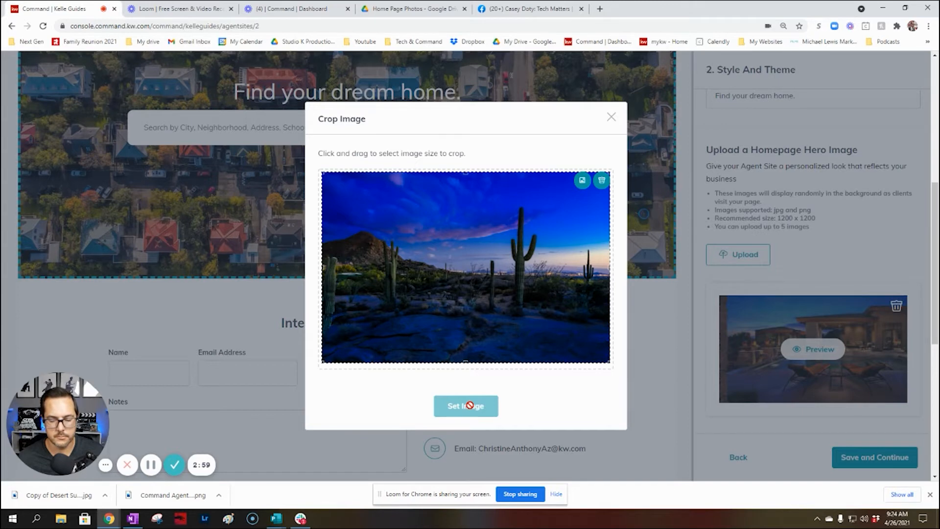
pyautogui.click(470, 406)
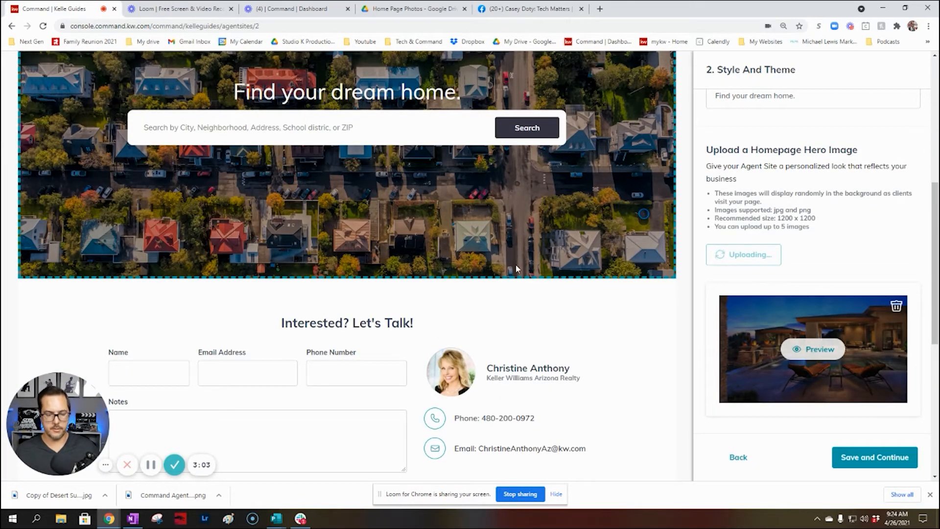
# Save the theme and continue to Customize Your Site's Content
pyautogui.scroll(-4, 517, 268)
pyautogui.scroll(-2, 852, 255)
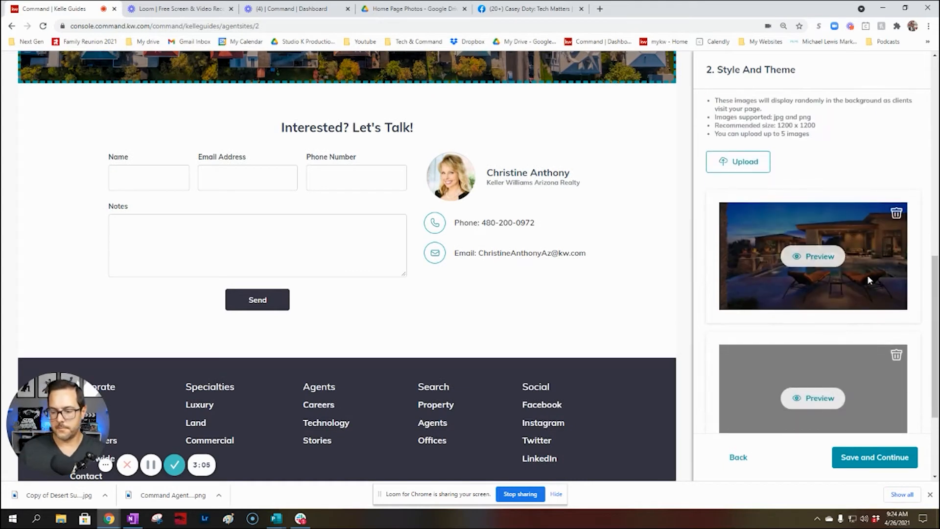
pyautogui.scroll(-1, 867, 280)
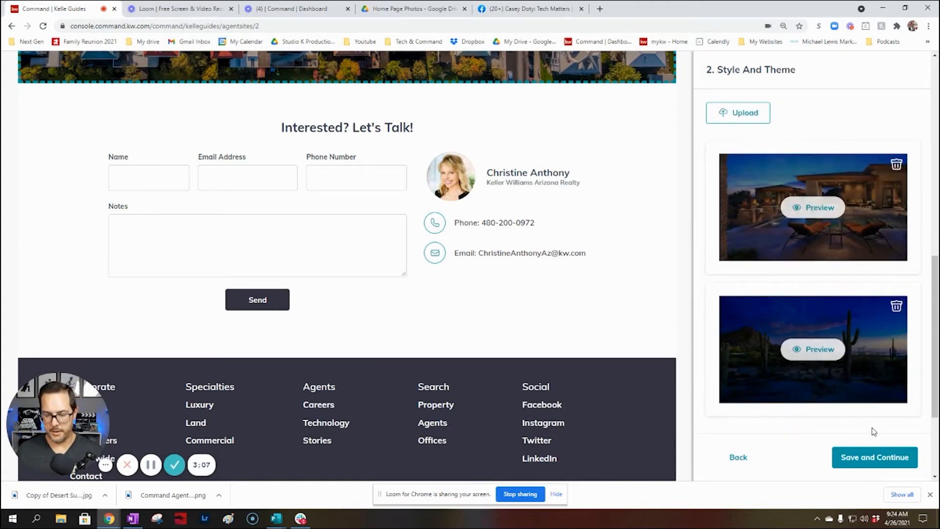
pyautogui.click(876, 455)
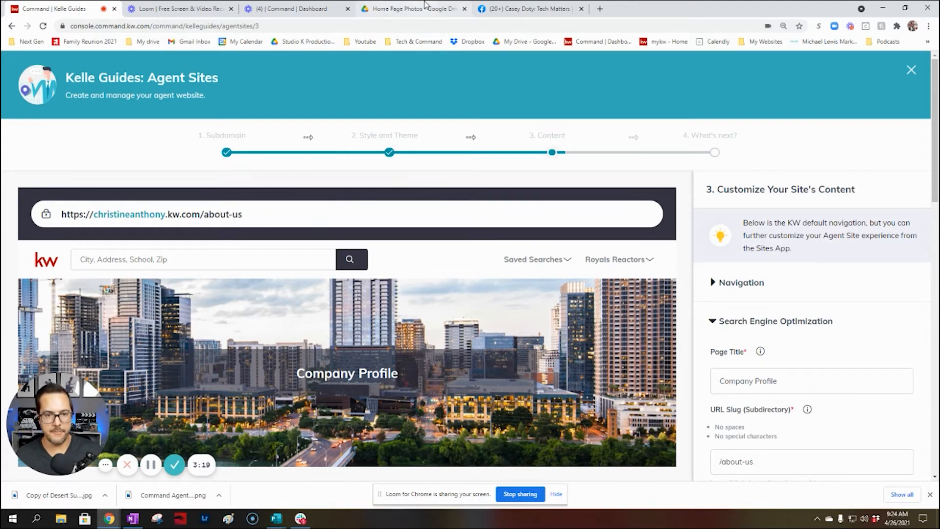
# Open the Configure Your Website Instructions document from the Agent Website folder
pyautogui.click(378, 7)
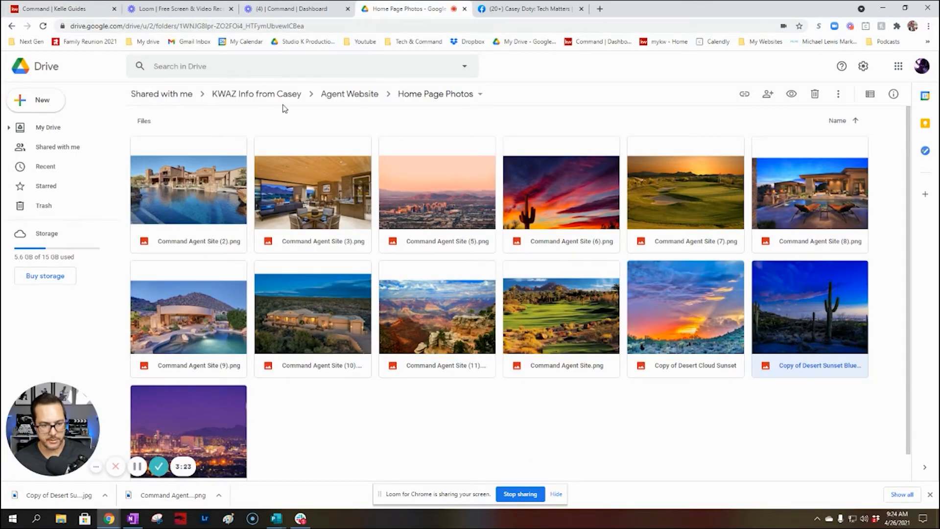
pyautogui.click(350, 94)
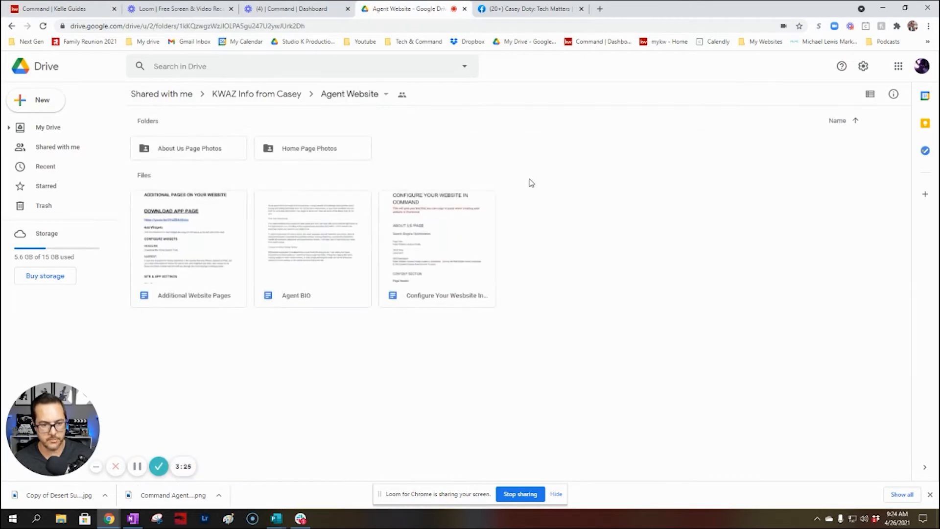
pyautogui.doubleClick(449, 229)
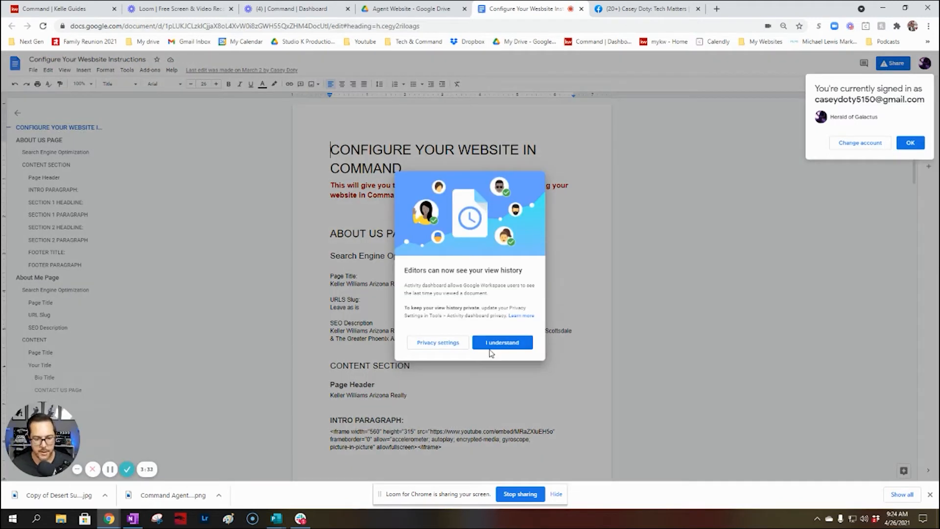
pyautogui.click(481, 343)
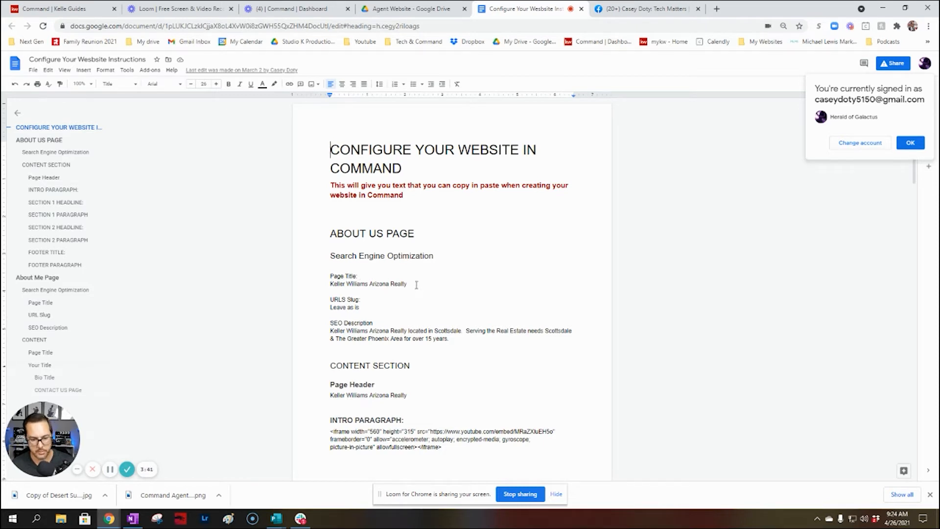
# Select the About Us page title and close the Loom and Command Dashboard tabs
pyautogui.moveTo(416, 284); pyautogui.dragTo(327, 285)
pyautogui.hotkey('ctrl', 'c')
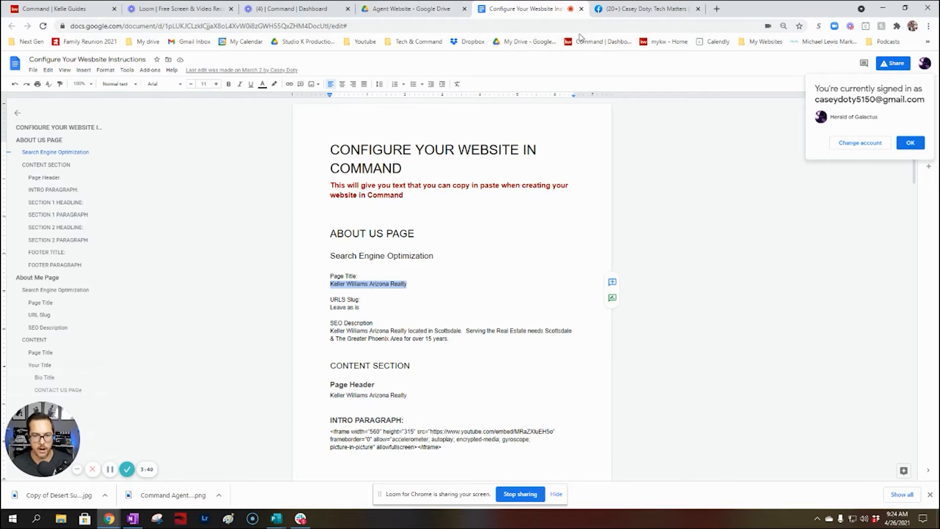
pyautogui.click(230, 9)
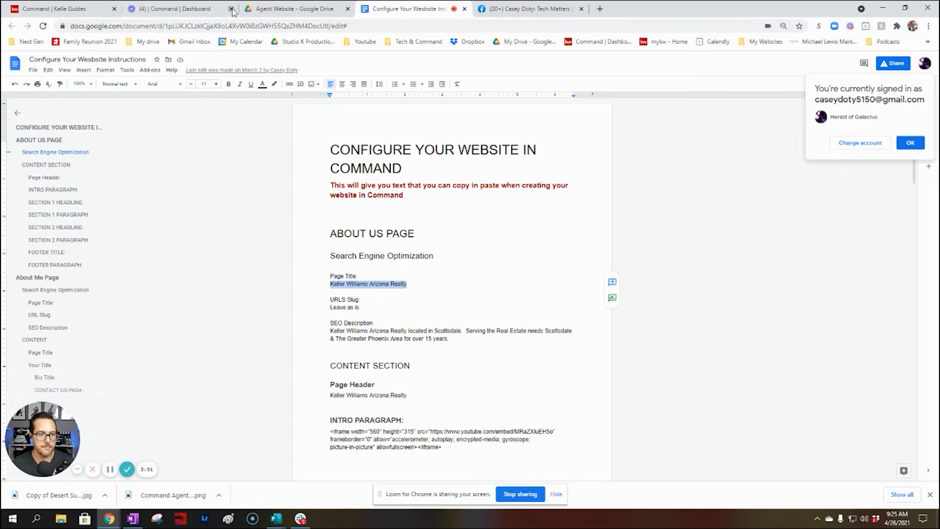
pyautogui.click(230, 9)
# Replace the About page title 'Company Profile' with 'Keller Williams Arizona Realty'
pyautogui.click(54, 9)
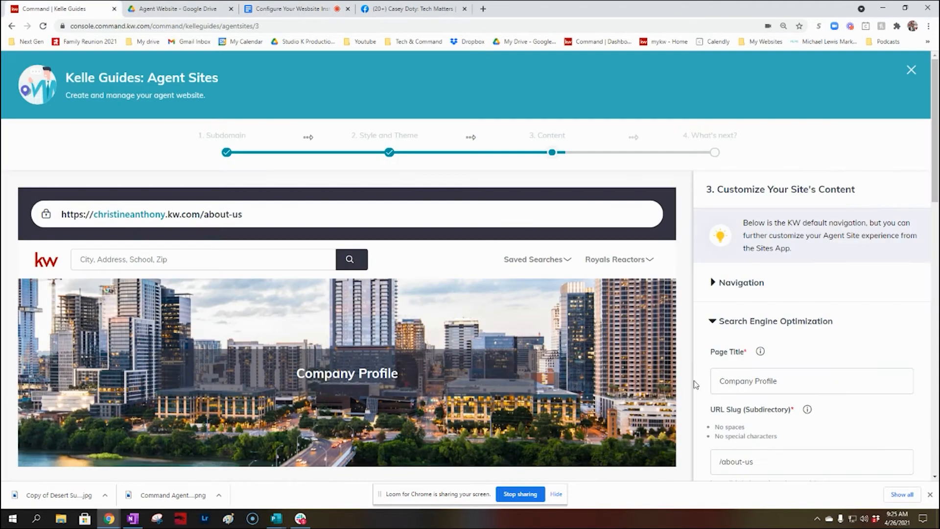
pyautogui.scroll(-2, 832, 379)
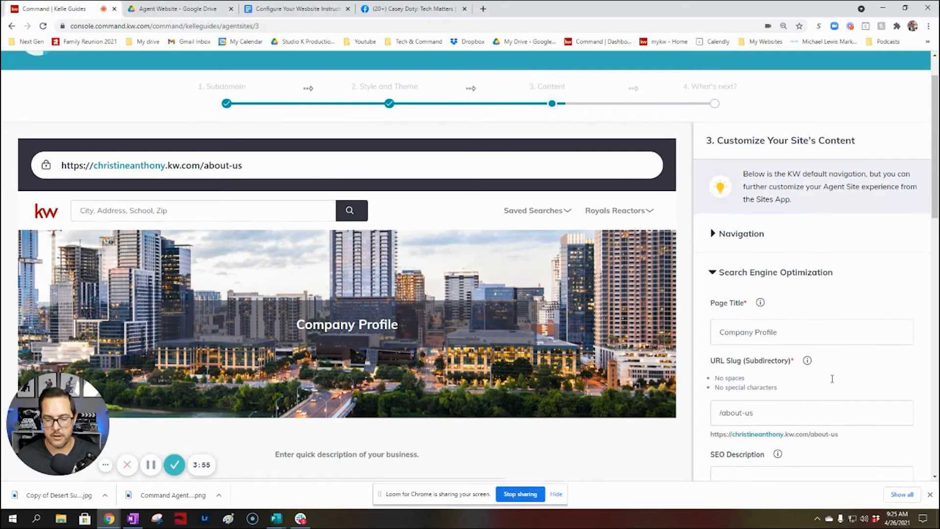
pyautogui.moveTo(812, 281); pyautogui.dragTo(700, 277)
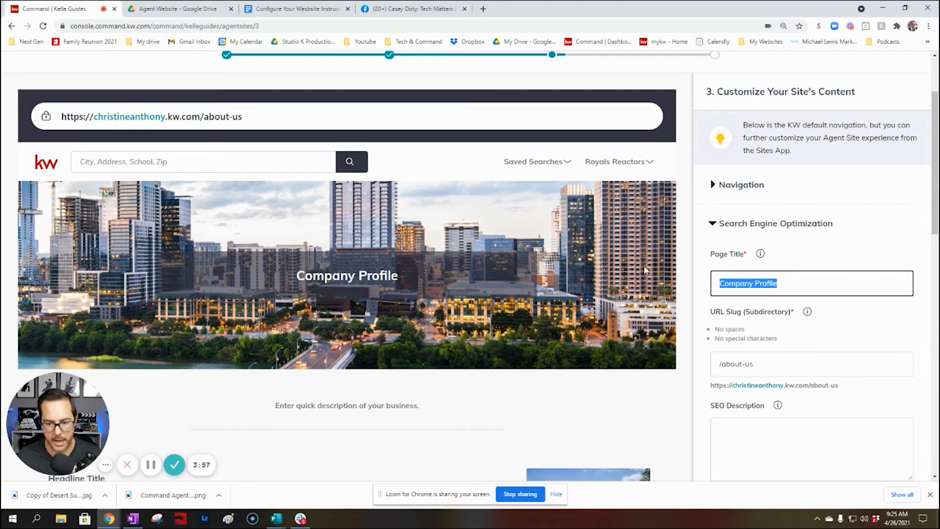
pyautogui.hotkey('ctrl', 'v')
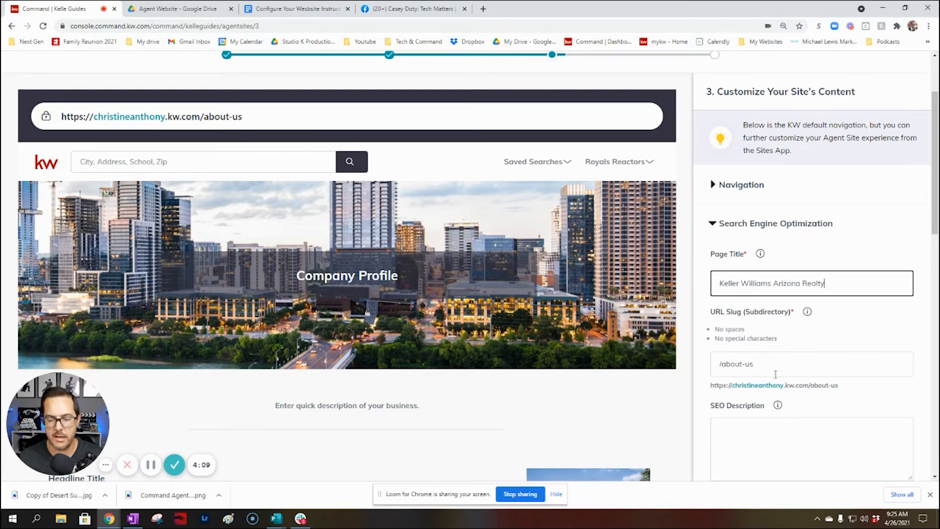
# Copy the About Us SEO description paragraph from the instructions document into the SEO Description field
pyautogui.click(294, 9)
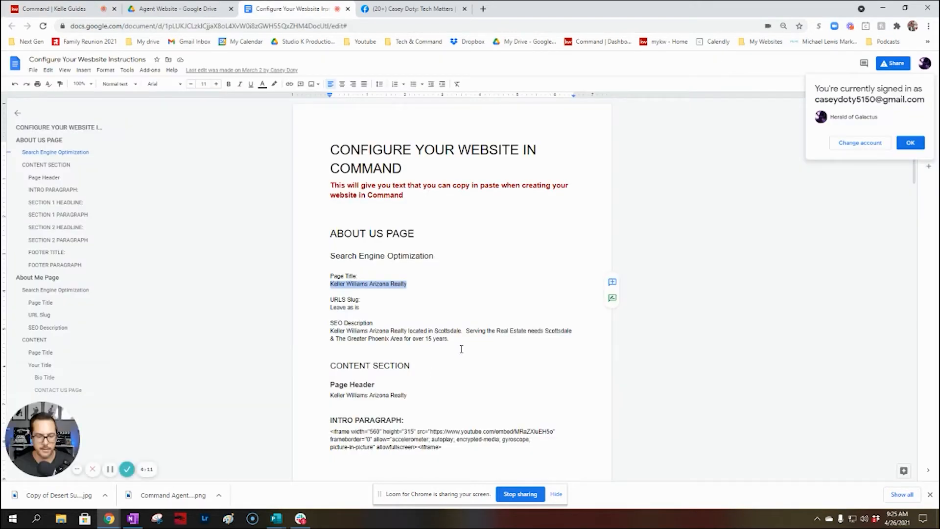
pyautogui.moveTo(462, 349); pyautogui.dragTo(307, 329)
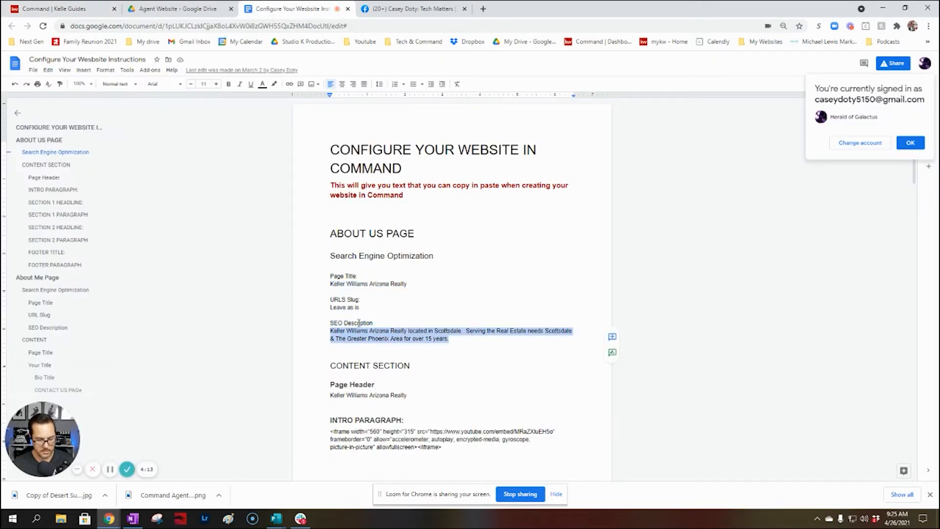
pyautogui.hotkey('ctrl', 'c')
pyautogui.click(49, 8)
pyautogui.click(808, 423)
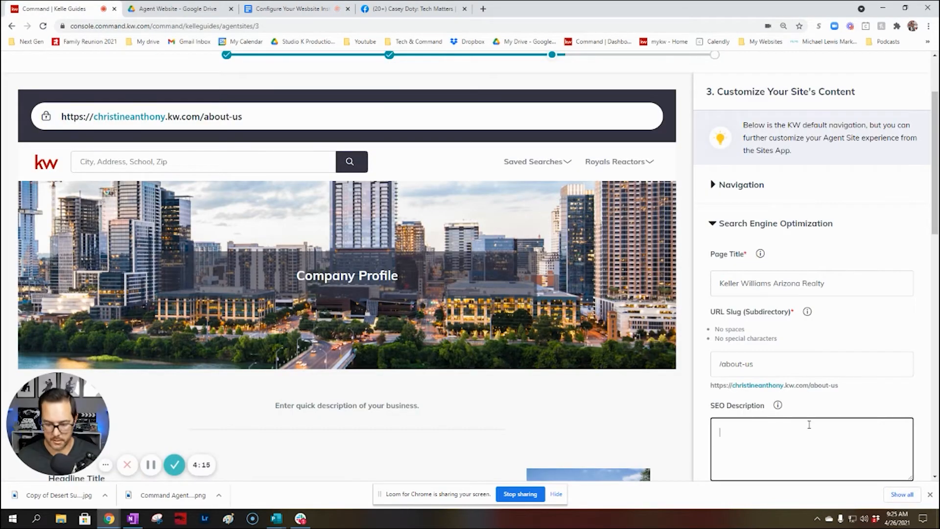
pyautogui.hotkey('ctrl', 'v')
# Review the Search Engine Optimization settings, then expand the About page's Content section
pyautogui.scroll(-4, 814, 356)
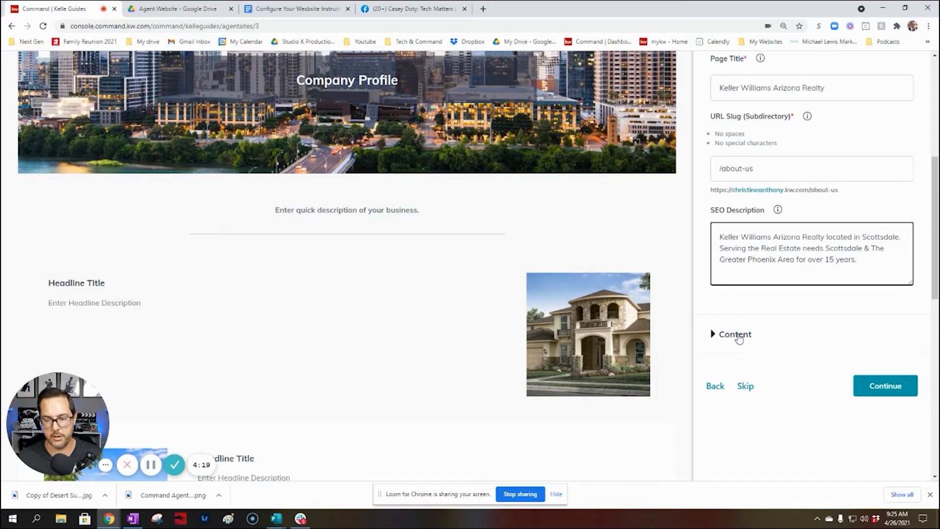
pyautogui.click(737, 334)
pyautogui.scroll(5, 798, 308)
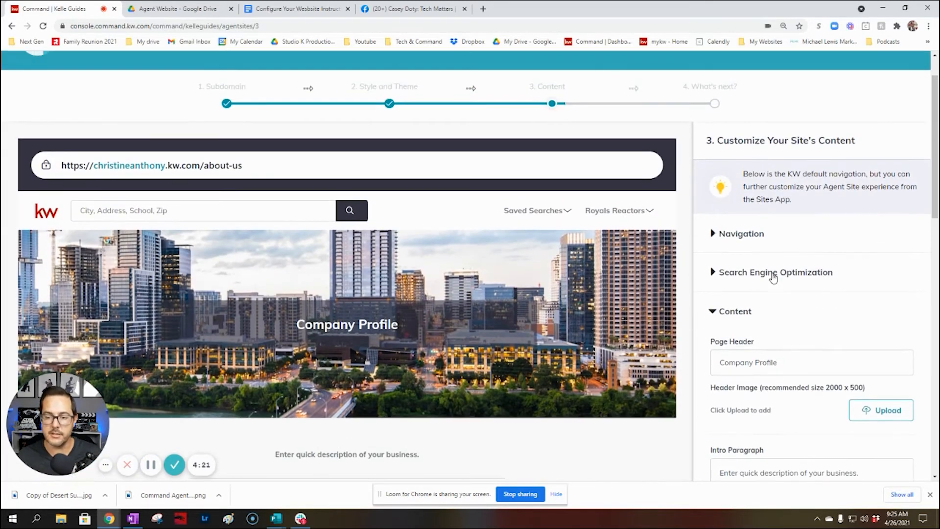
pyautogui.click(773, 275)
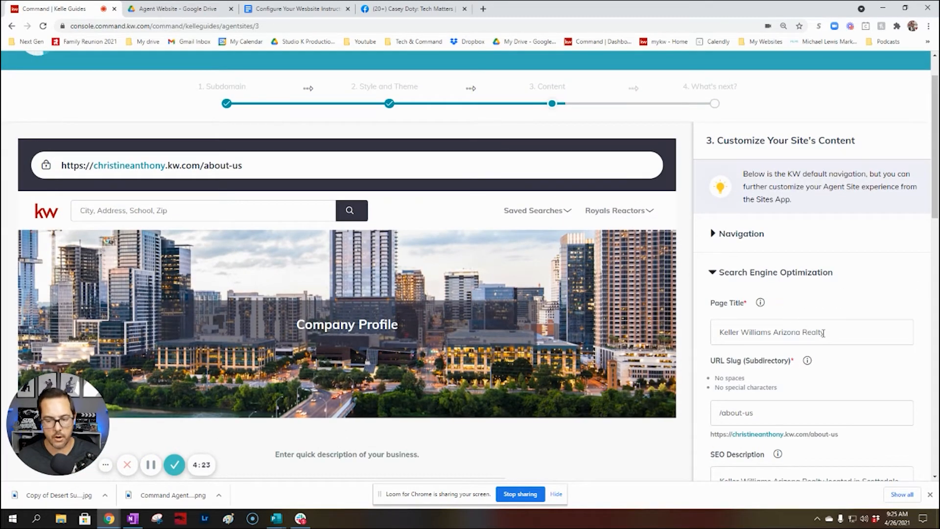
pyautogui.scroll(-1, 823, 333)
pyautogui.scroll(-5, 820, 334)
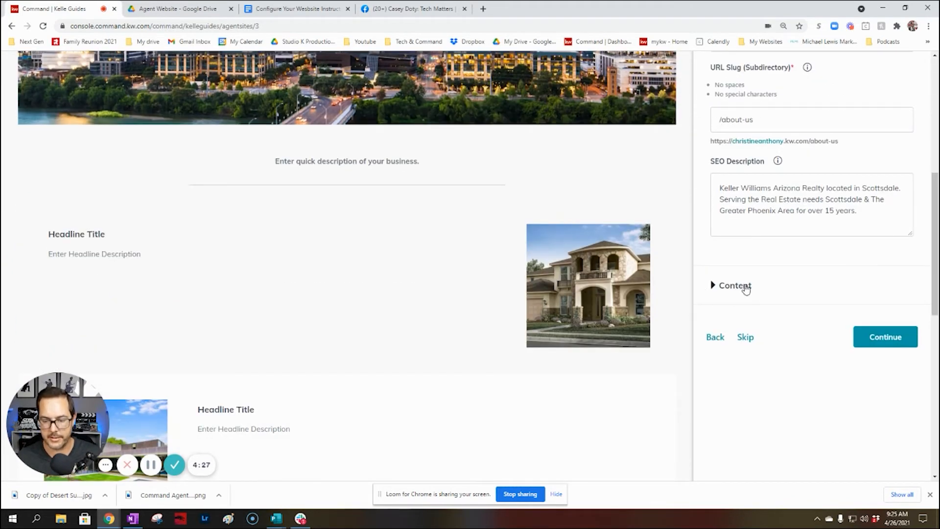
pyautogui.click(746, 288)
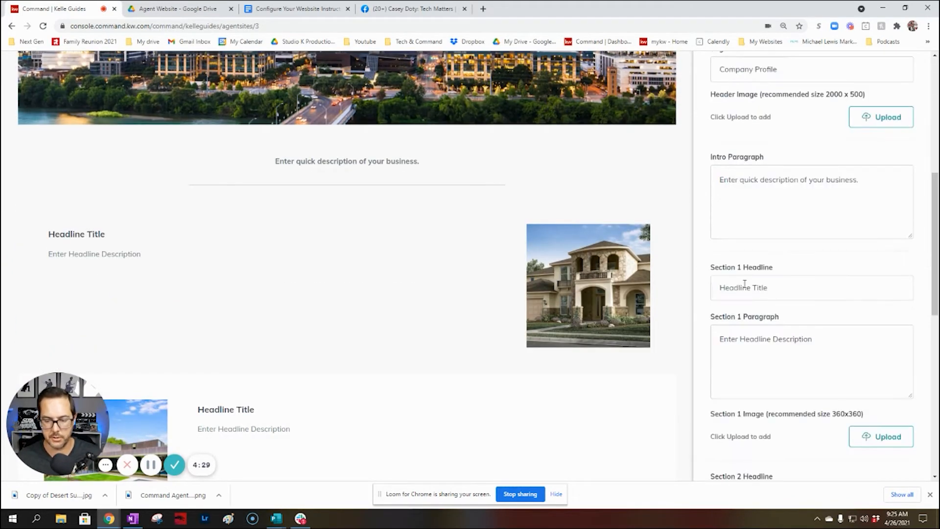
# Set the Page Header to 'Keller Williams Arizona Realty', copied from the instructions document
pyautogui.scroll(4, 832, 264)
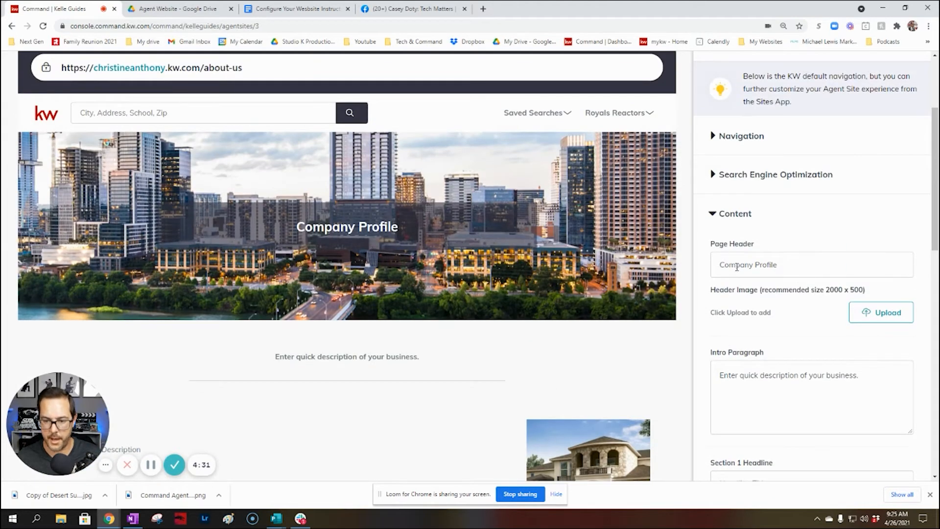
pyautogui.click(294, 8)
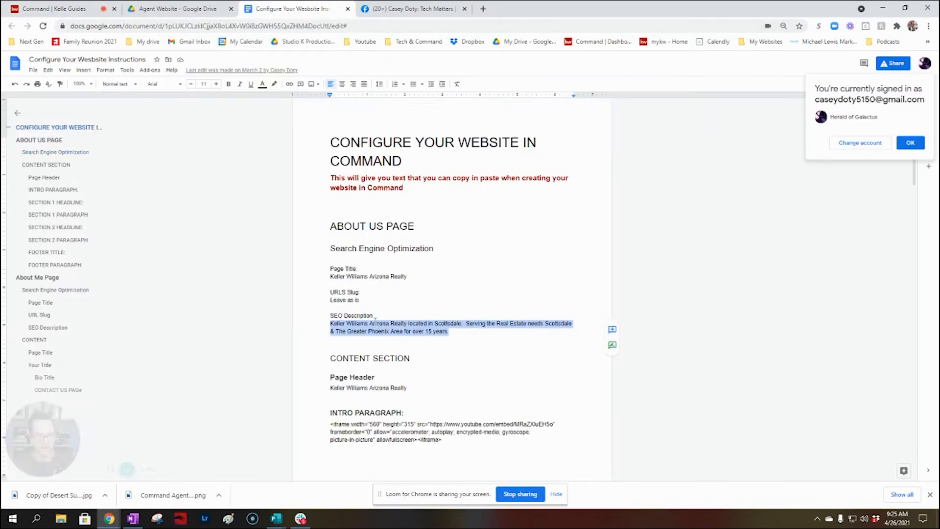
pyautogui.scroll(-2, 411, 302)
pyautogui.moveTo(410, 300); pyautogui.dragTo(327, 299)
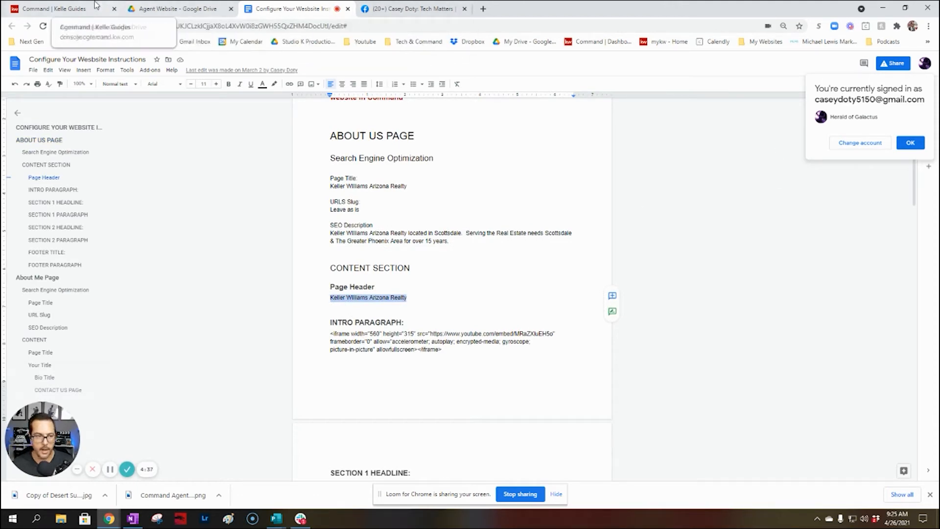
pyautogui.click(53, 8)
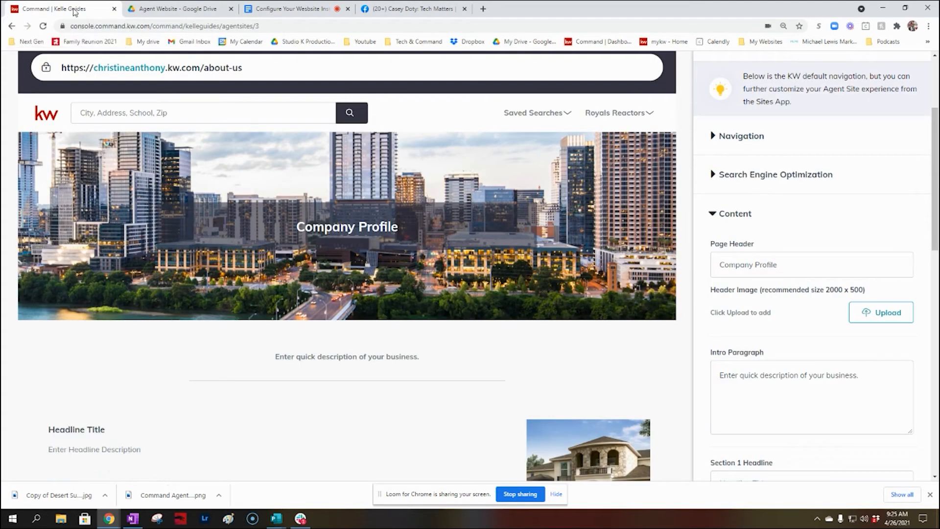
pyautogui.tripleClick(825, 267)
pyautogui.hotkey('ctrl', 'v')
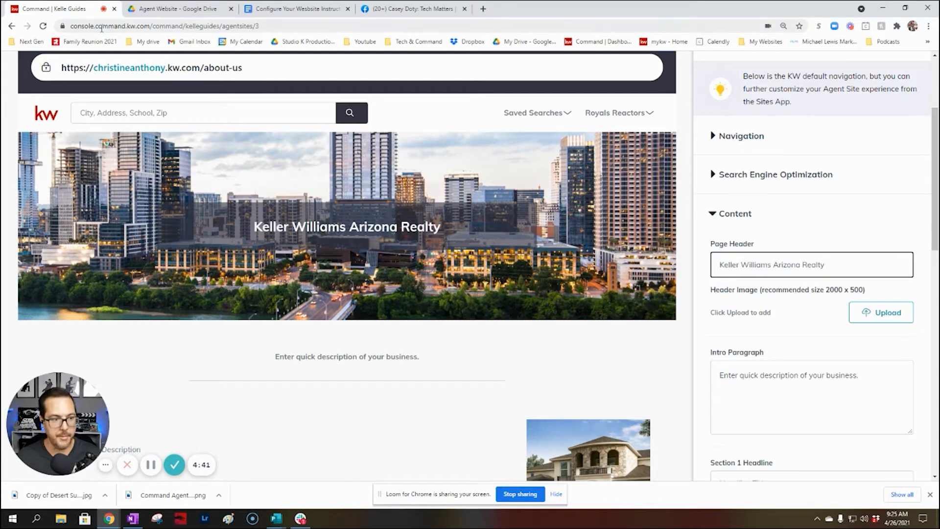
# Replace the Intro Paragraph placeholder with the YouTube iframe embed code from the document
pyautogui.click(304, 8)
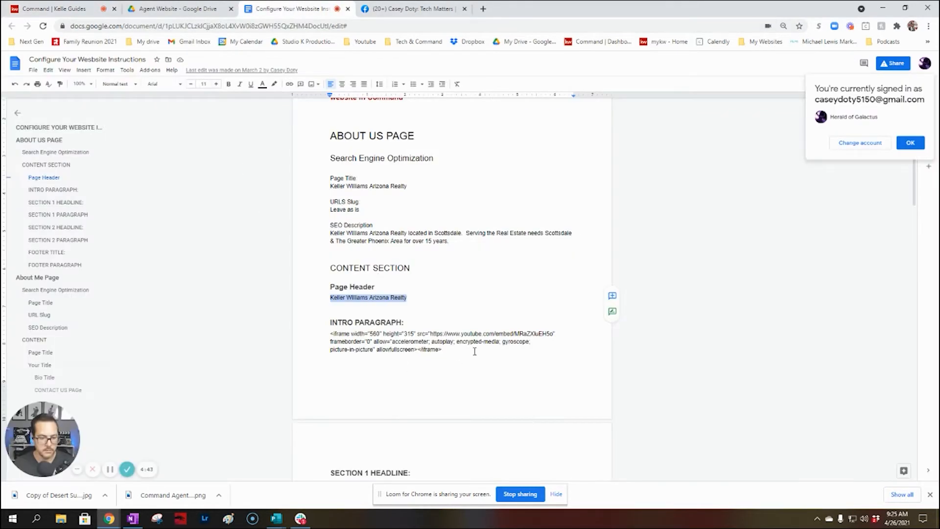
pyautogui.moveTo(475, 351); pyautogui.dragTo(277, 336)
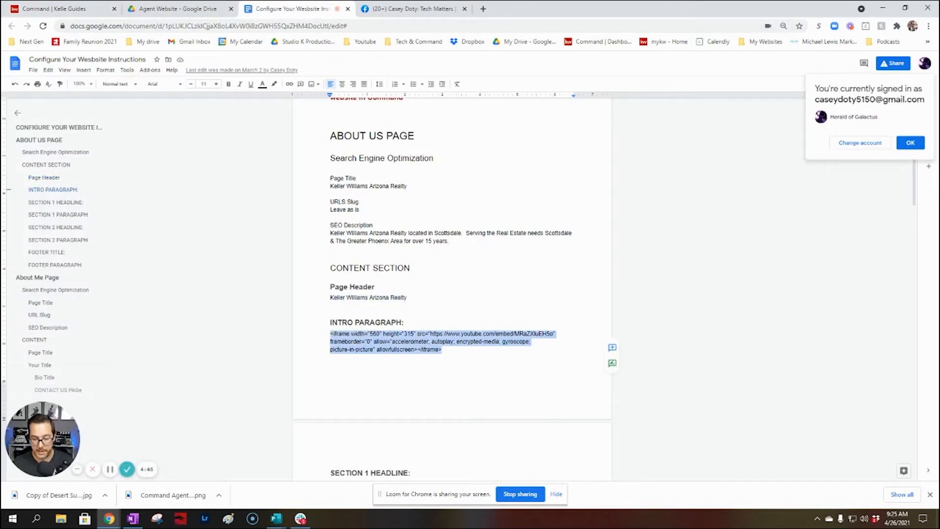
pyautogui.hotkey('ctrl', '1')
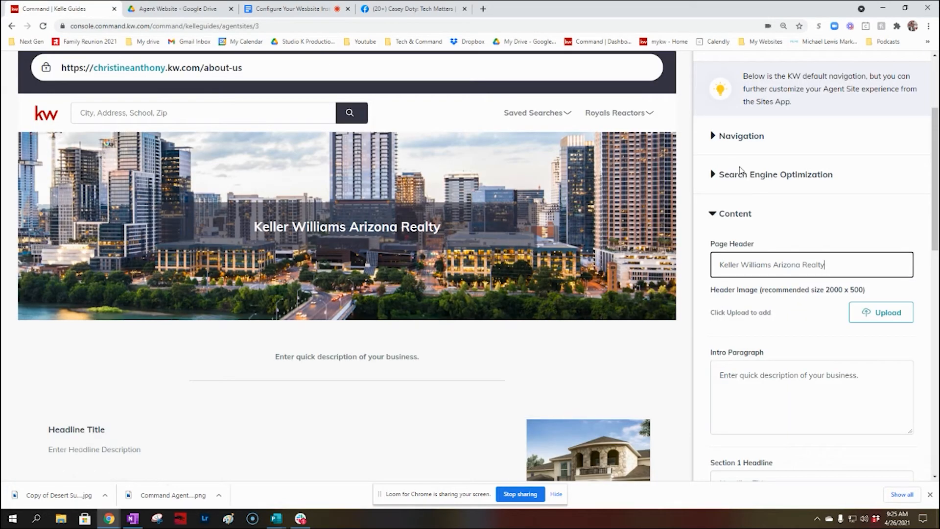
pyautogui.click(803, 372)
pyautogui.hotkey('ctrl', 'a')
pyautogui.hotkey('ctrl', 'v')
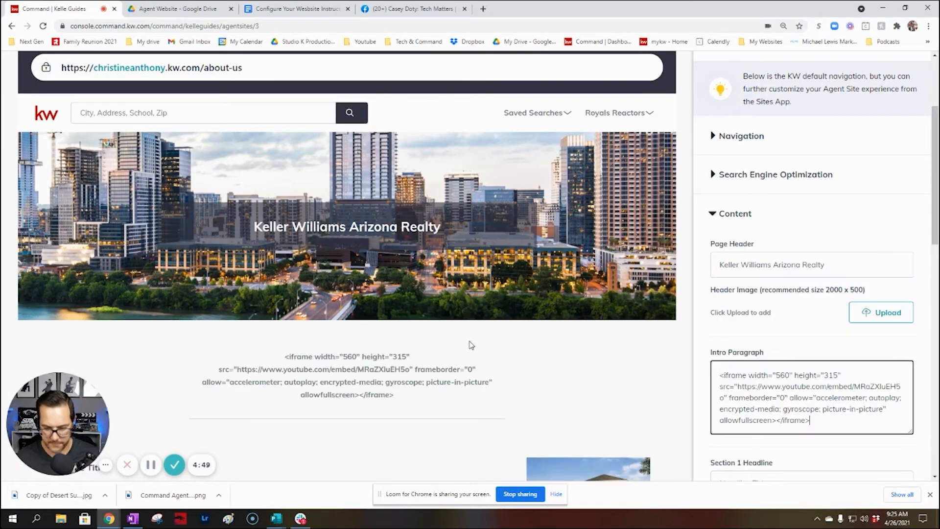
pyautogui.scroll(-3, 307, 191)
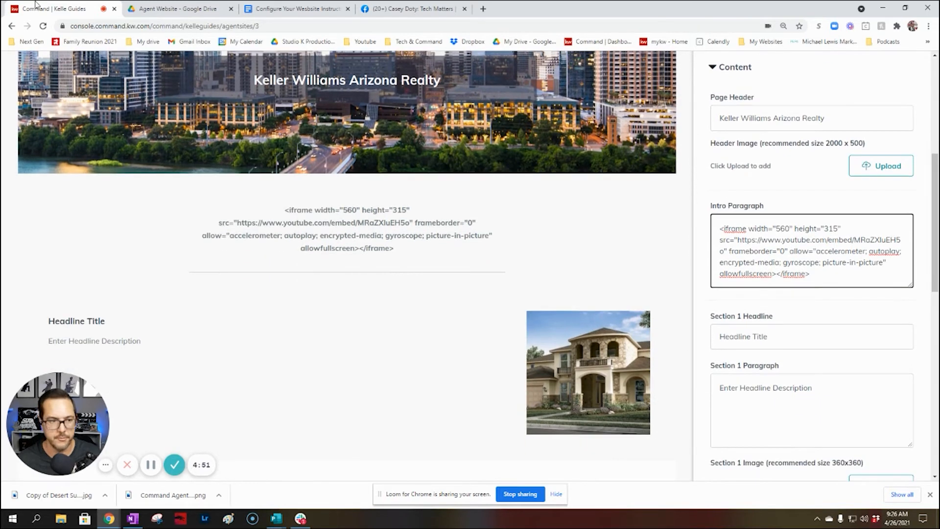
# Copy the Section 1 headline 'Our History' from the instructions document
pyautogui.click(296, 9)
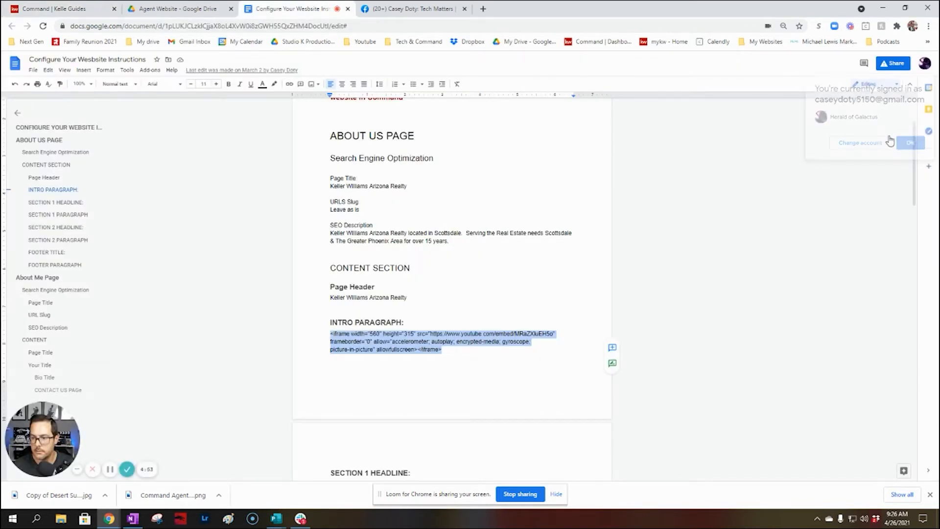
pyautogui.scroll(-4, 431, 359)
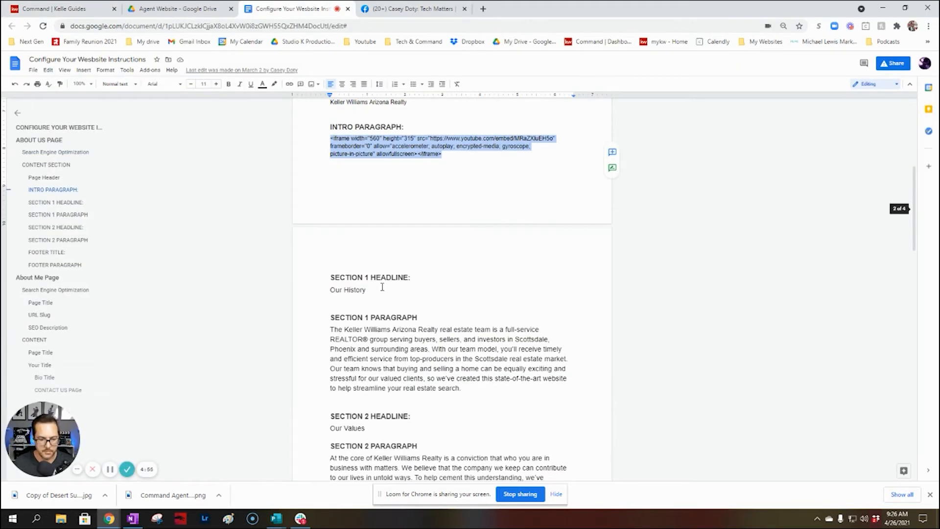
pyautogui.moveTo(382, 287); pyautogui.dragTo(332, 287)
pyautogui.hotkey('ctrl', 'c')
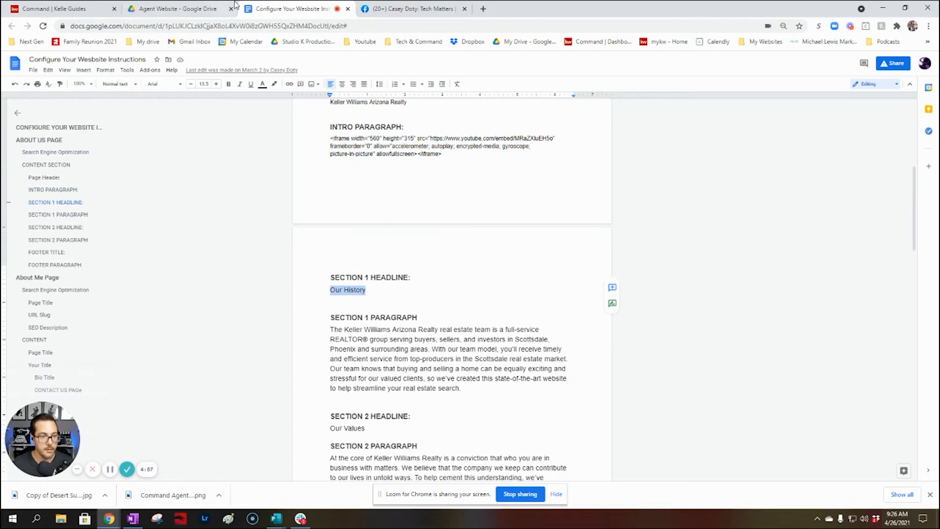
# Fill Section 1 with the headline 'Our History' and its paragraph from the document
pyautogui.click(72, 6)
pyautogui.press('Tab')
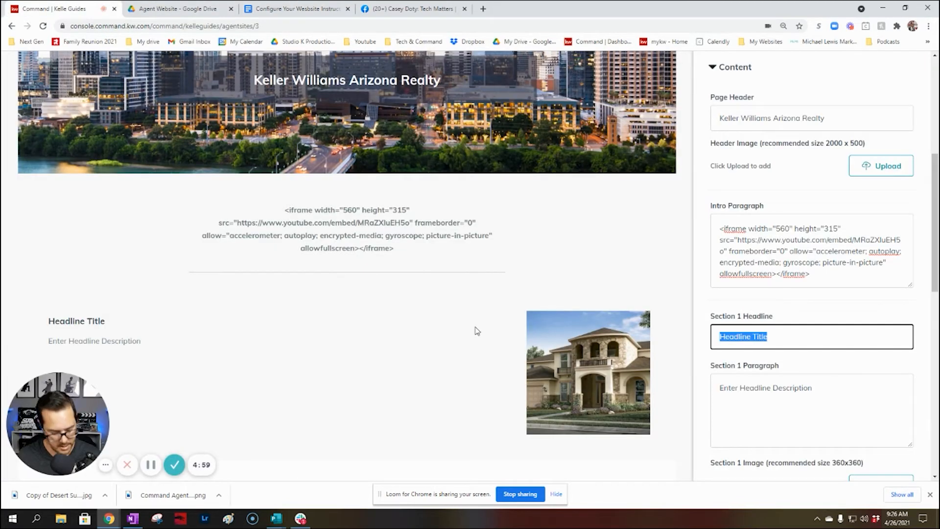
pyautogui.hotkey('ctrl', 'v')
pyautogui.click(274, 8)
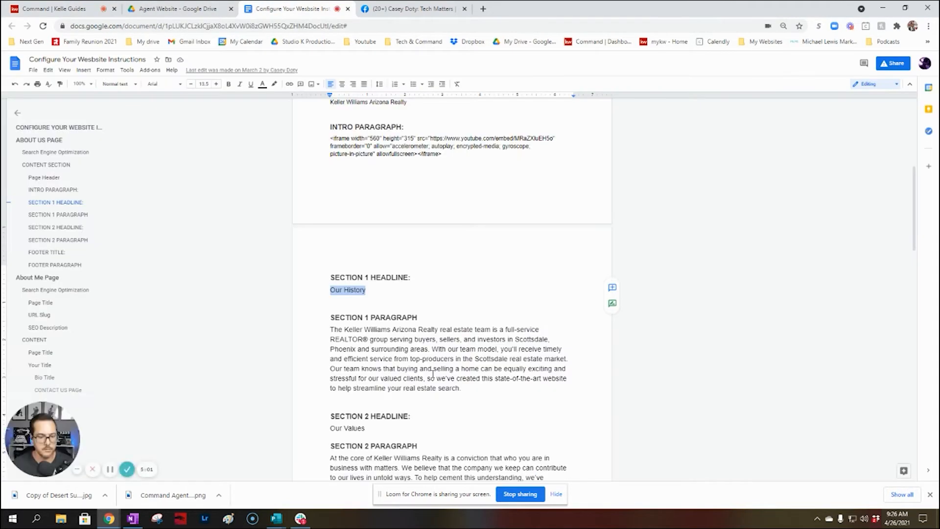
pyautogui.moveTo(474, 392); pyautogui.dragTo(325, 331)
pyautogui.hotkey('ctrl', 'c')
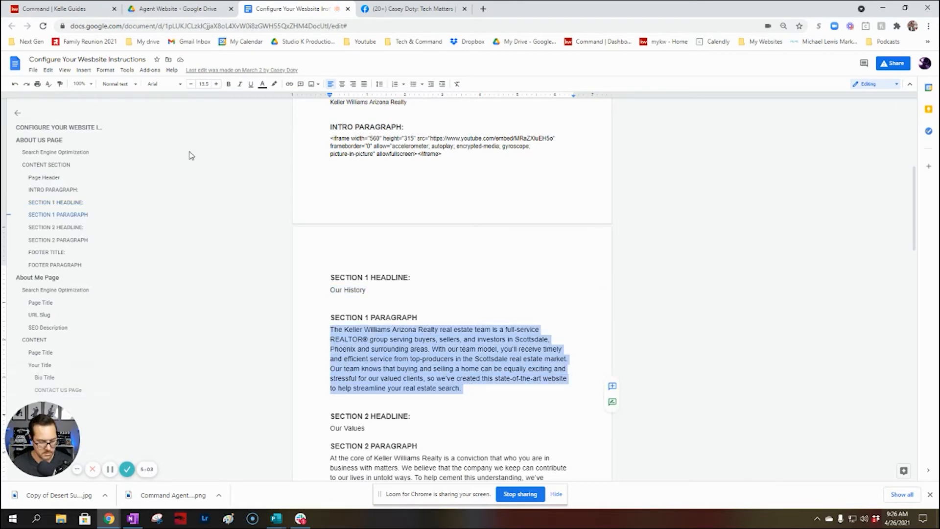
pyautogui.click(55, 7)
pyautogui.moveTo(815, 388); pyautogui.dragTo(618, 388)
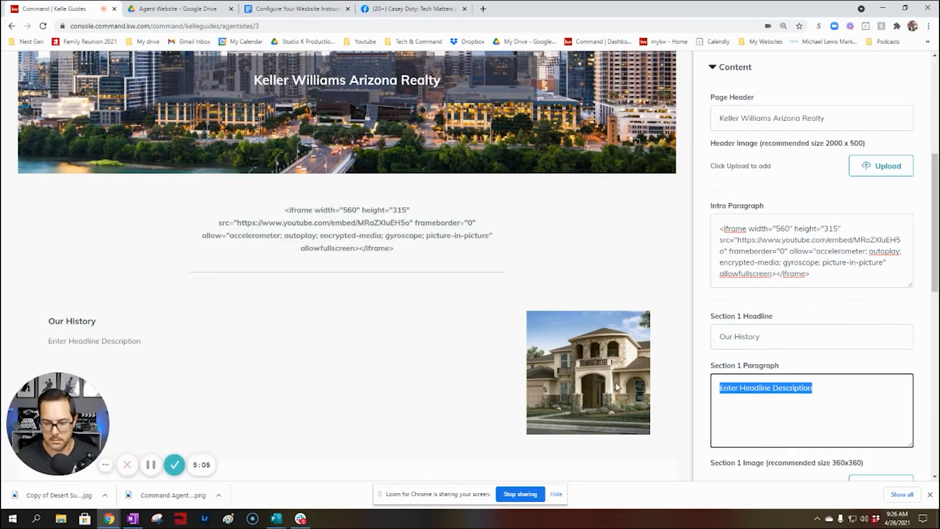
pyautogui.hotkey('ctrl', 'v')
# Set the Section 2 headline to 'Our Values'
pyautogui.click(281, 8)
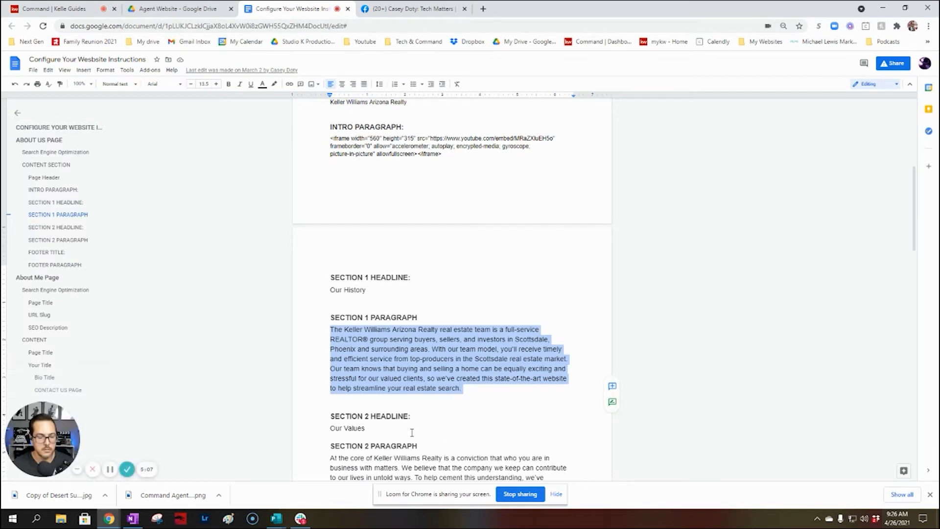
pyautogui.moveTo(412, 433); pyautogui.dragTo(283, 429)
pyautogui.hotkey('ctrl', 'c')
pyautogui.click(55, 8)
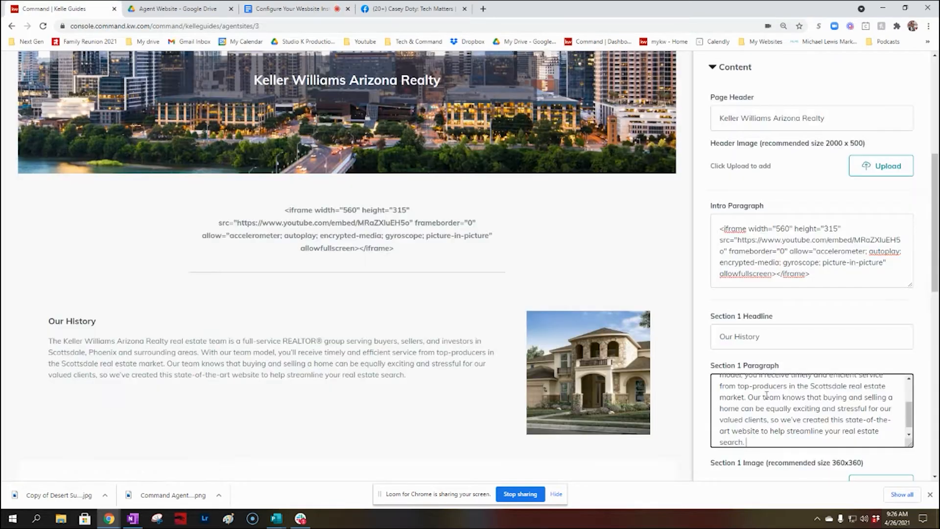
pyautogui.scroll(-5, 854, 343)
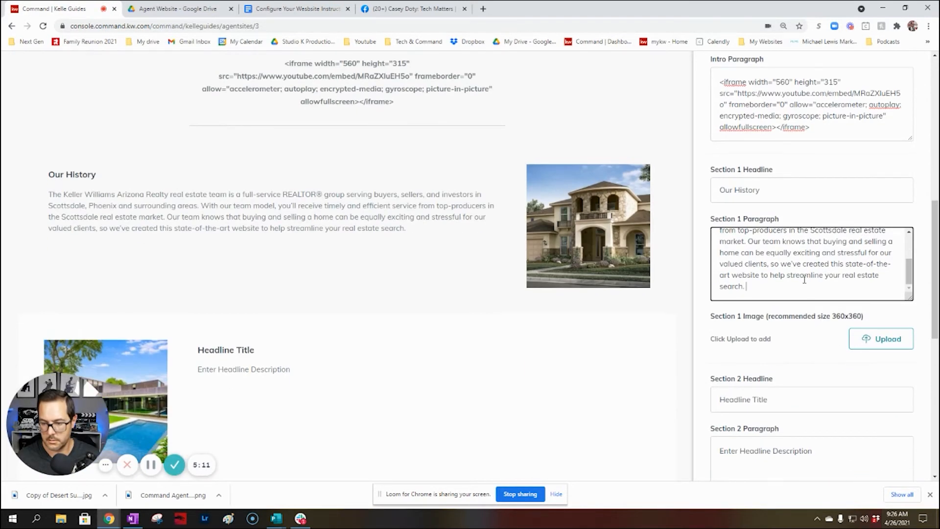
pyautogui.scroll(-2, 832, 323)
pyautogui.tripleClick(789, 308)
pyautogui.hotkey('ctrl', 'v')
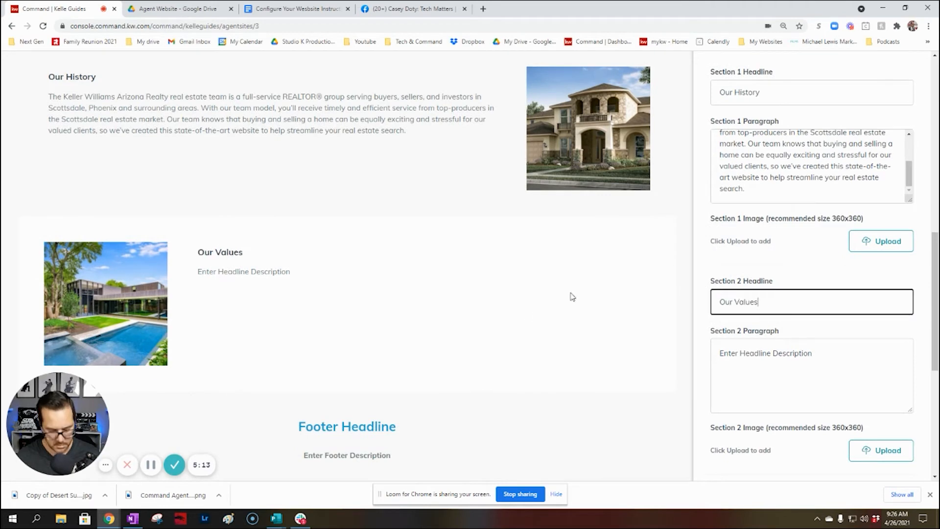
# Paste the Section 2 paragraph copied from the instructions document
pyautogui.click(282, 10)
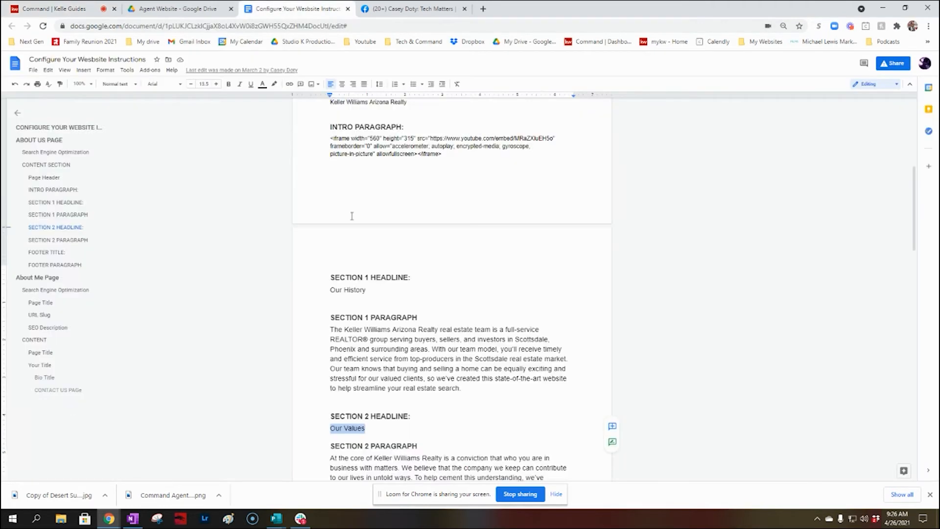
pyautogui.scroll(-1, 410, 389)
pyautogui.scroll(-5, 410, 389)
pyautogui.moveTo(529, 267); pyautogui.dragTo(296, 216)
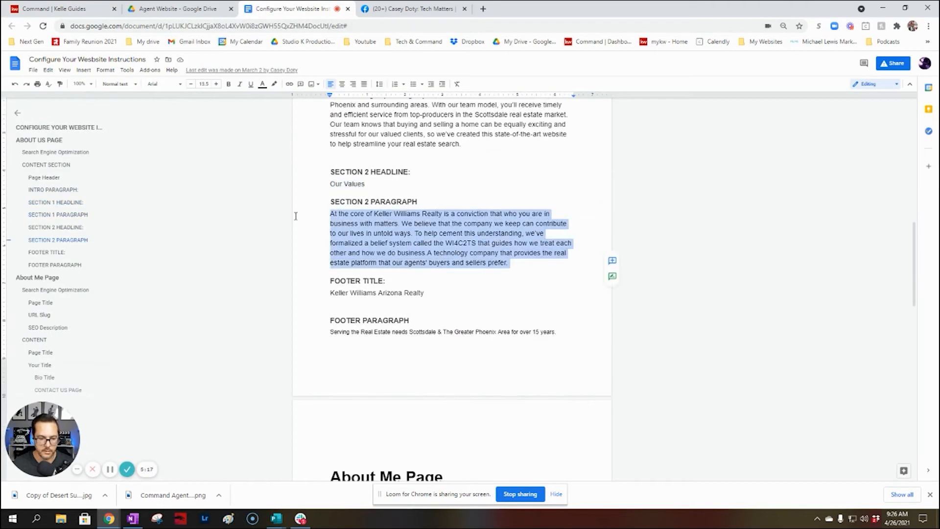
pyautogui.click(83, 9)
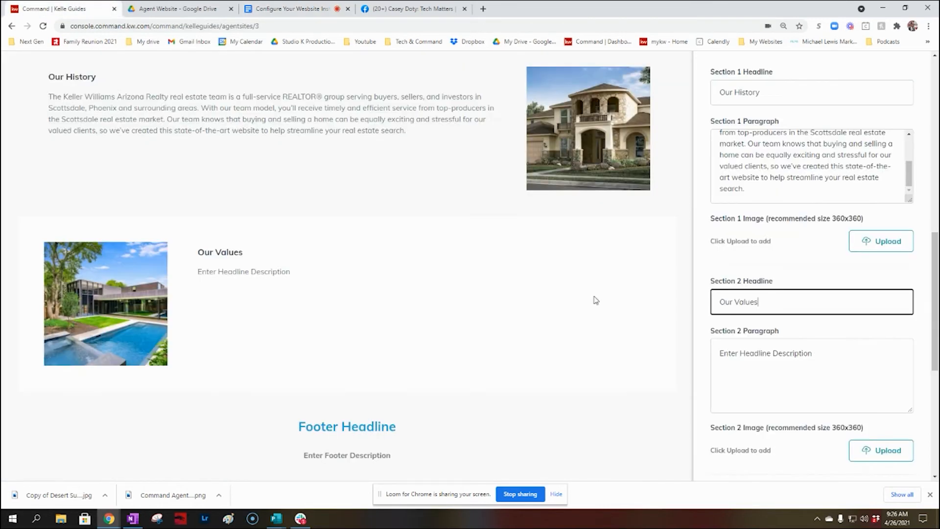
pyautogui.press('Tab')
pyautogui.write("At the core of Keller Williams Realty is a conviction that who you are in business with matters. We believe that the company we keep can contribute to our lives in untold ways. To help cement this understanding, we've formalized a belief system called the WI4C2TS that guides how we treat each other and how we do business.A technology company that provides the real estate platform that our agents' buyers and sellers prefer.")
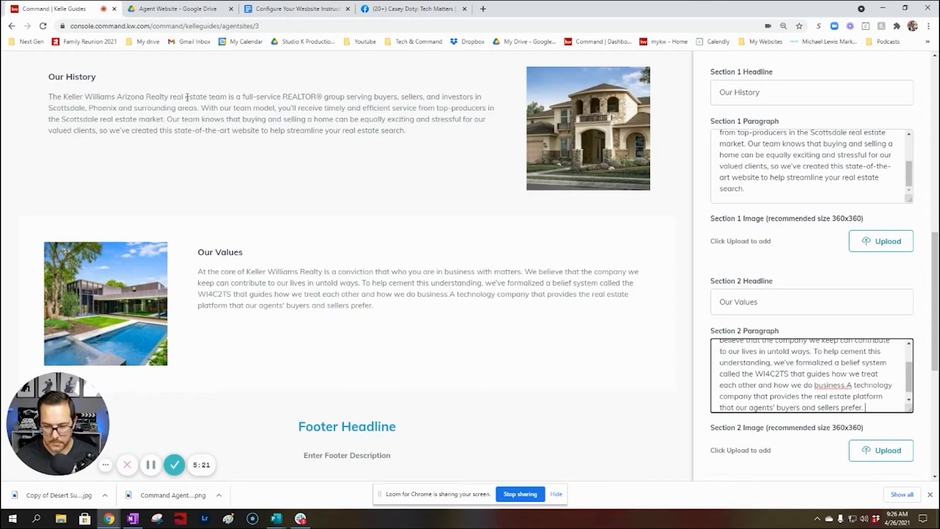
# Set the footer title to 'Keller Williams Arizona Realty' and paste the footer paragraph sentence
pyautogui.click(282, 9)
pyautogui.moveTo(426, 293); pyautogui.dragTo(319, 289)
pyautogui.hotkey('ctrl', 'c')
pyautogui.click(59, 9)
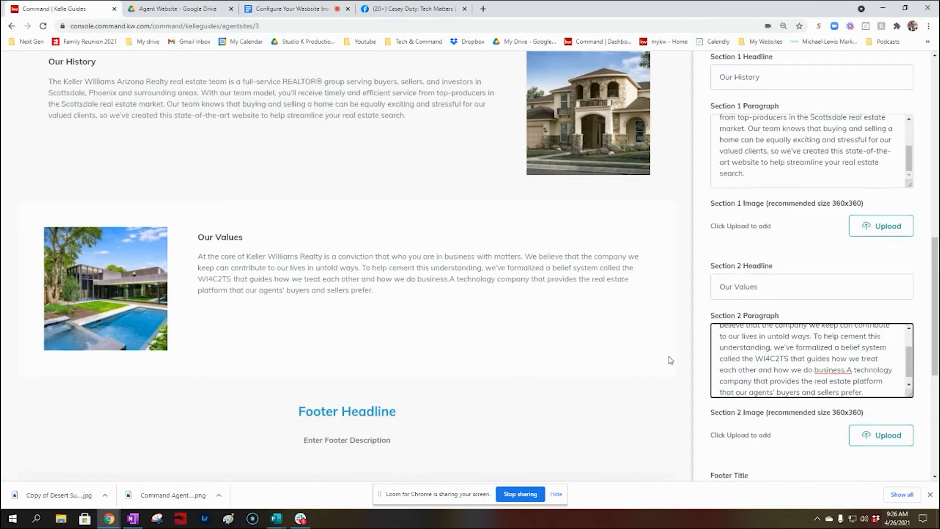
pyautogui.press('Tab')
pyautogui.press('Tab')
pyautogui.hotkey('ctrl', 'v')
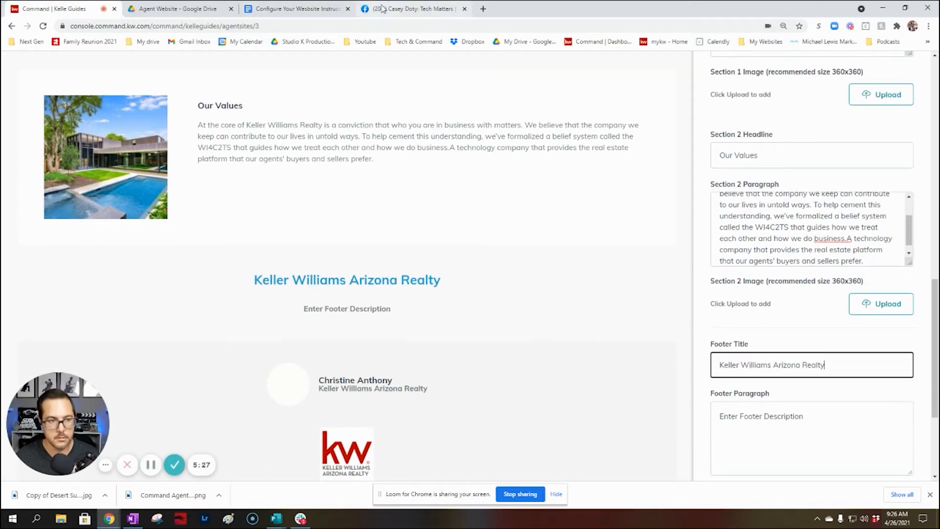
pyautogui.click(281, 9)
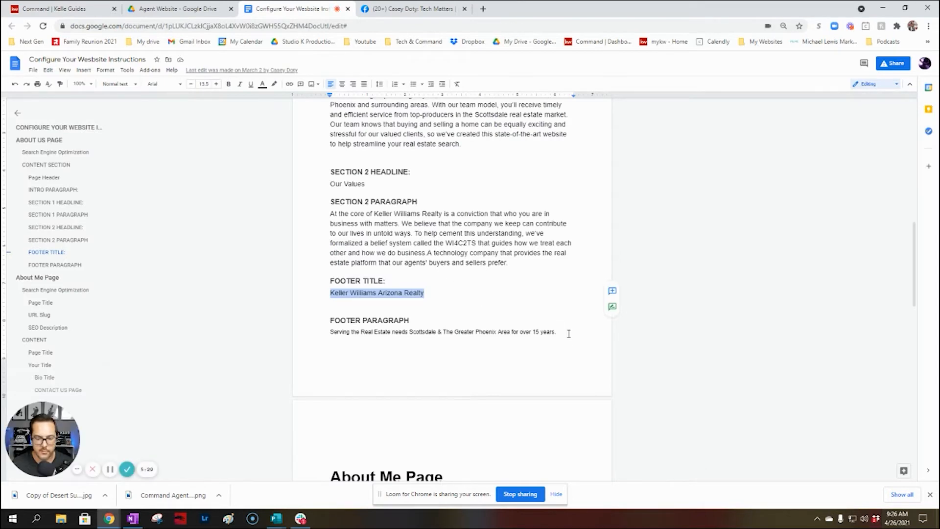
pyautogui.moveTo(568, 333); pyautogui.dragTo(249, 339)
pyautogui.hotkey('ctrl', 'c')
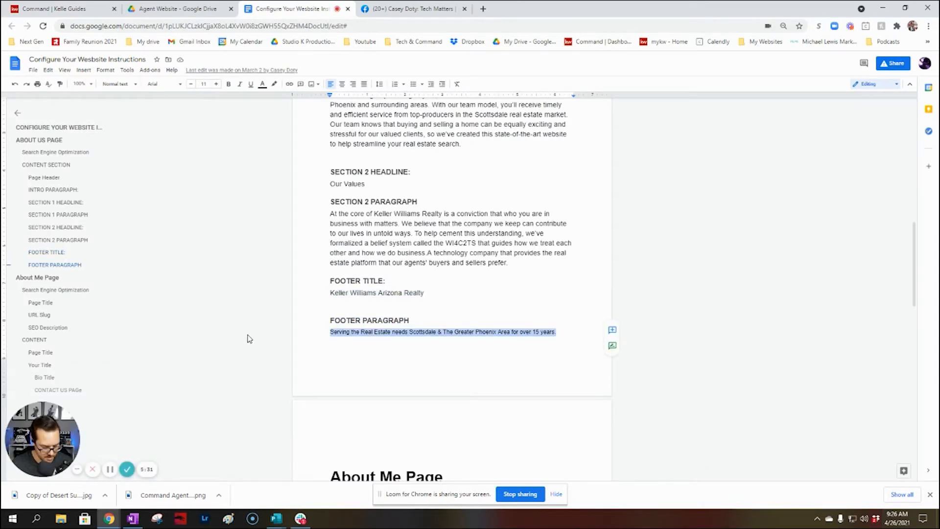
pyautogui.click(54, 9)
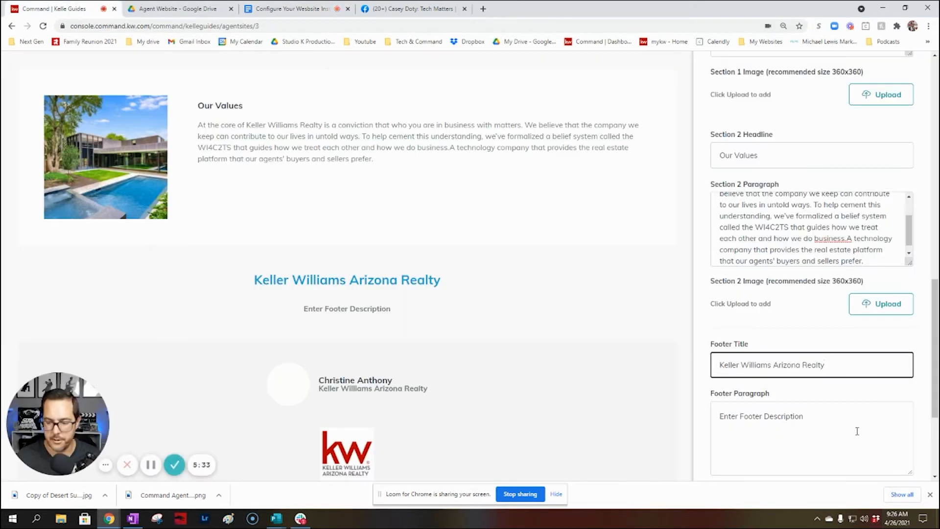
pyautogui.moveTo(856, 430); pyautogui.dragTo(557, 407)
pyautogui.hotkey('ctrl', 'v')
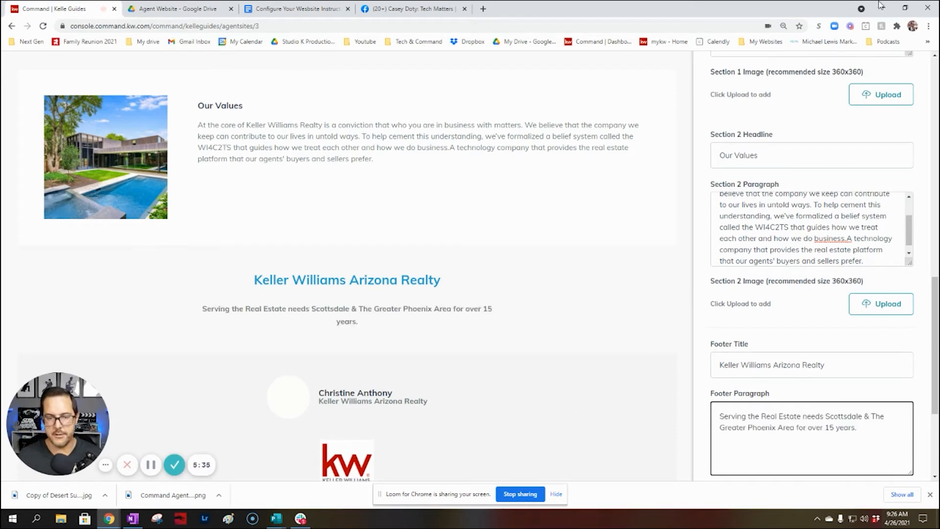
pyautogui.click(205, 9)
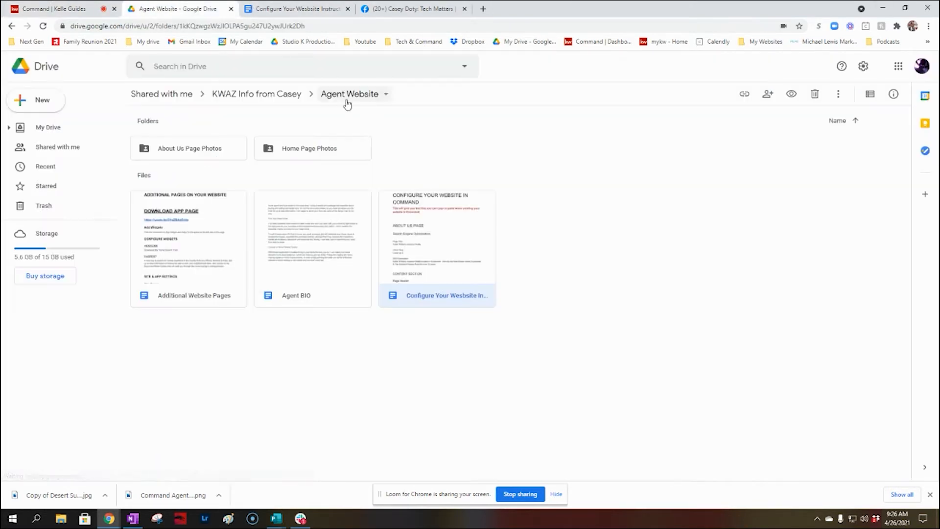
# Open the About Us Page Photos folder and download Arizona Banner 1.png from its preview
pyautogui.doubleClick(170, 150)
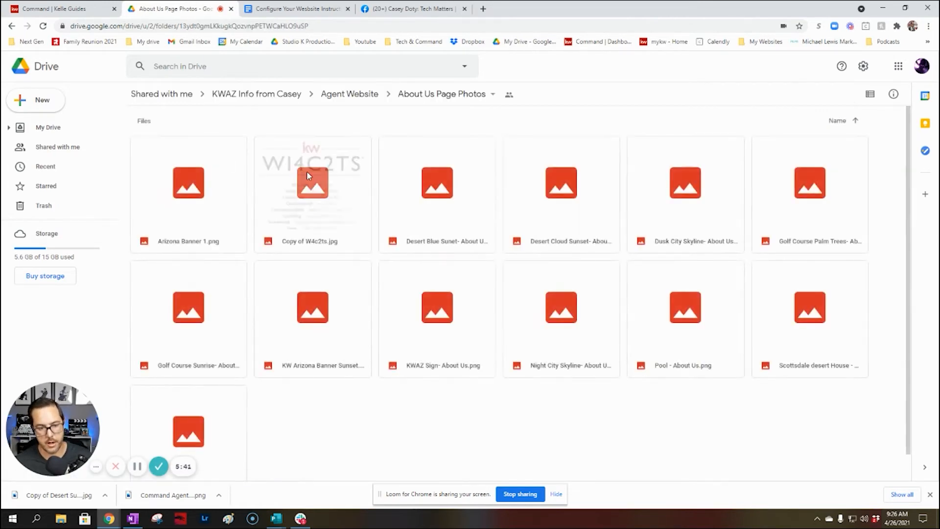
pyautogui.click(63, 9)
pyautogui.scroll(3, 596, 256)
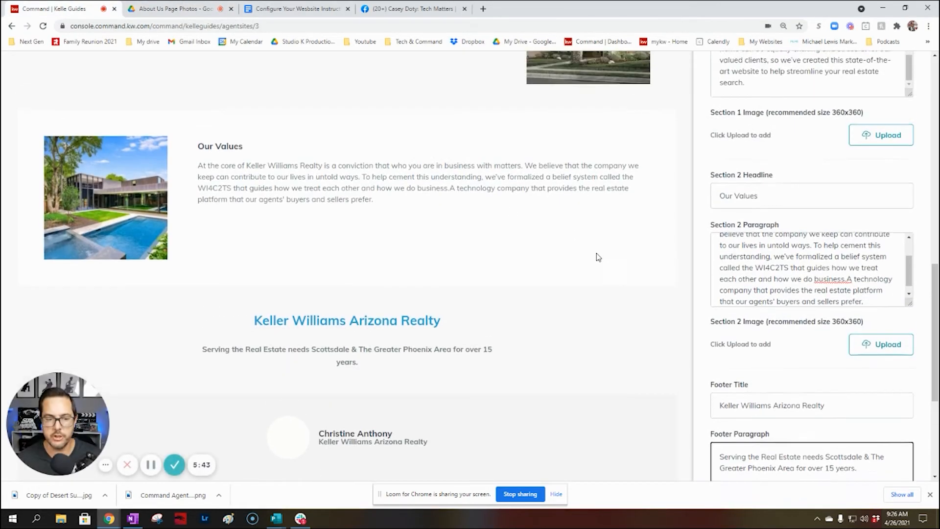
pyautogui.scroll(8, 374, 368)
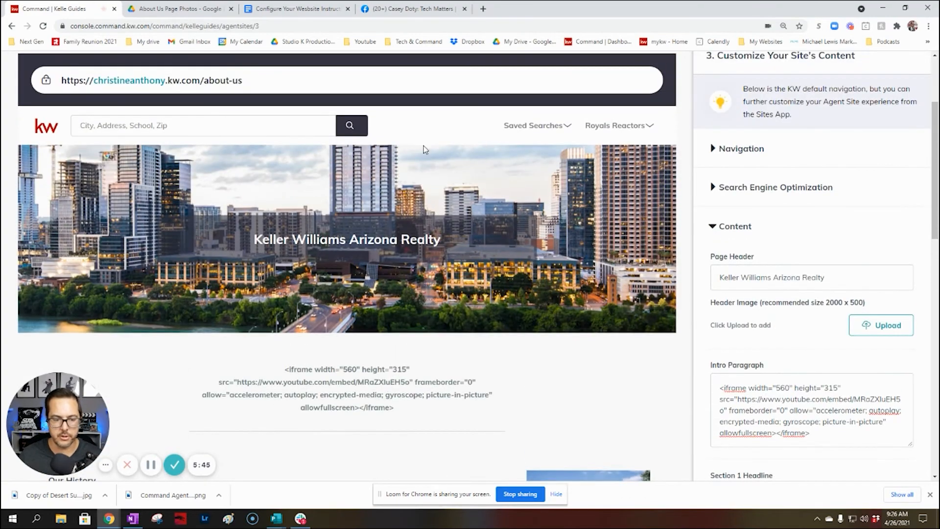
pyautogui.click(294, 9)
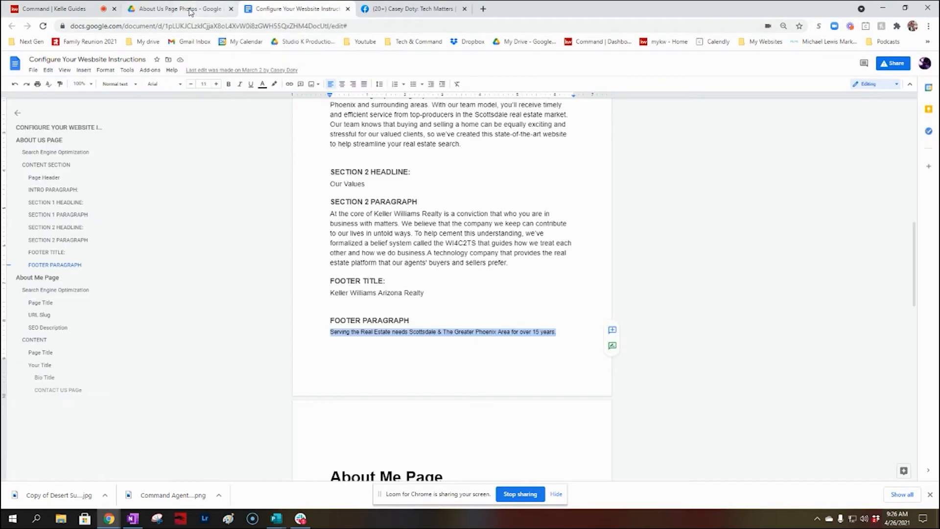
pyautogui.click(163, 8)
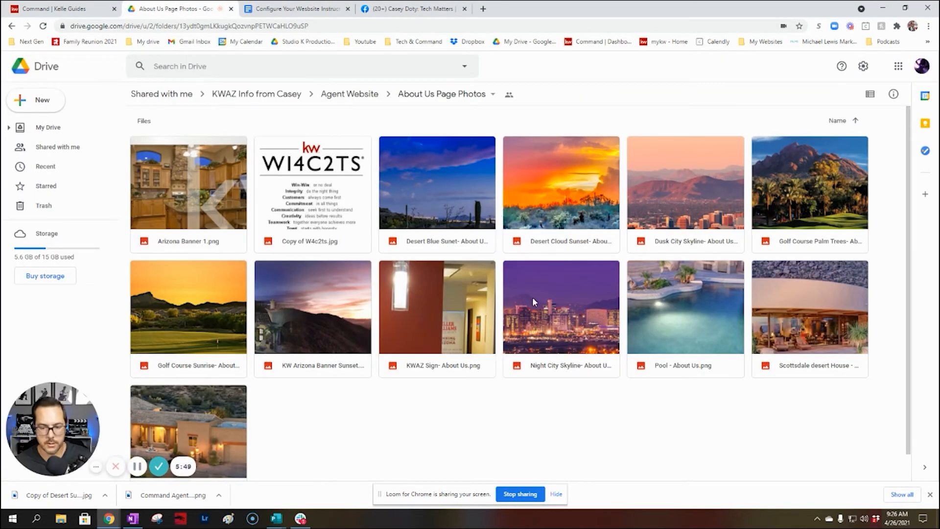
pyautogui.doubleClick(185, 202)
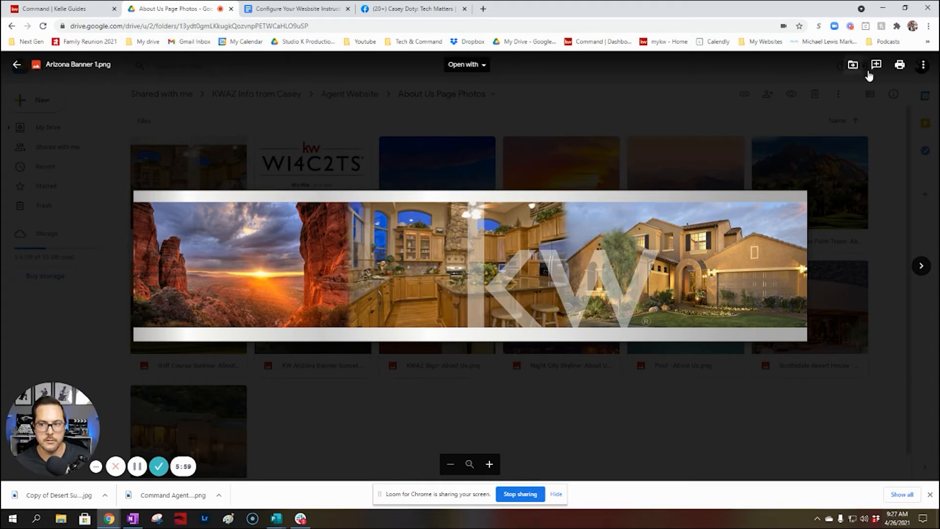
pyautogui.click(922, 64)
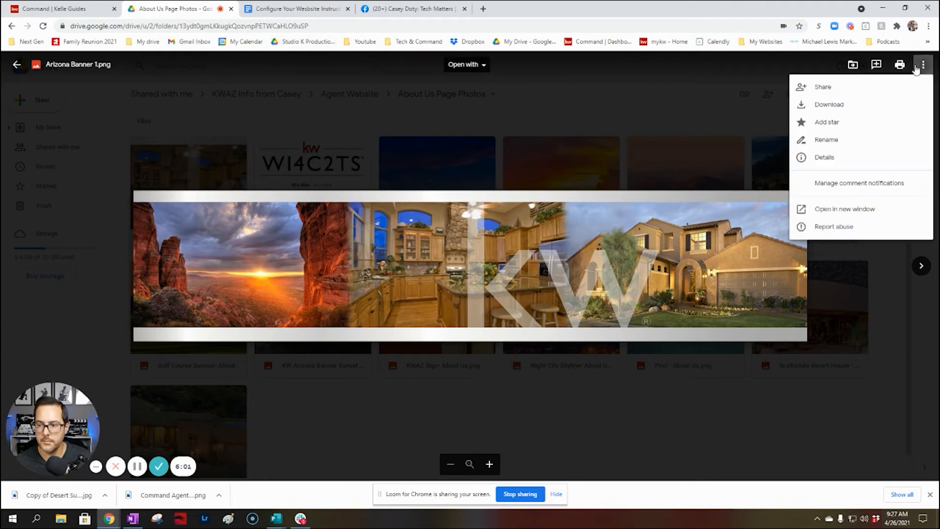
pyautogui.click(840, 109)
pyautogui.click(17, 64)
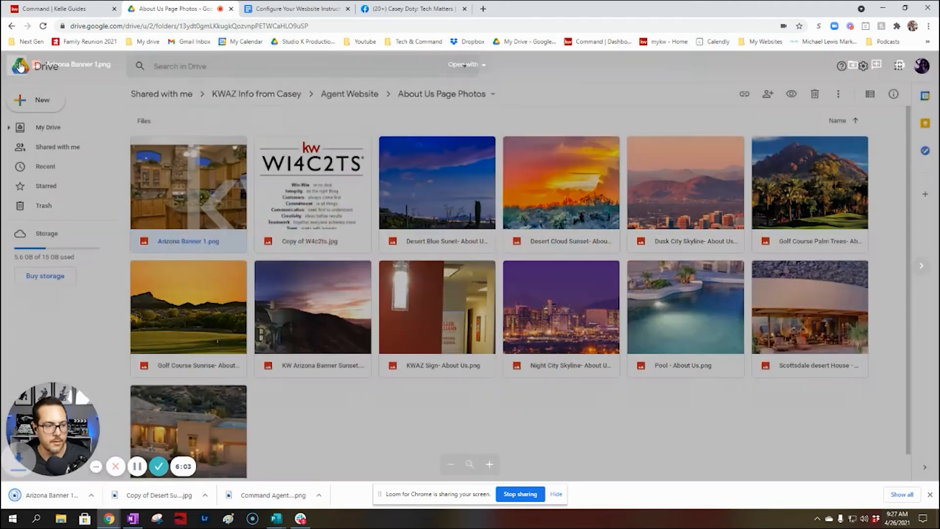
# Download Copy of W4c2ts.jpg from its right-click menu
pyautogui.rightClick(328, 178)
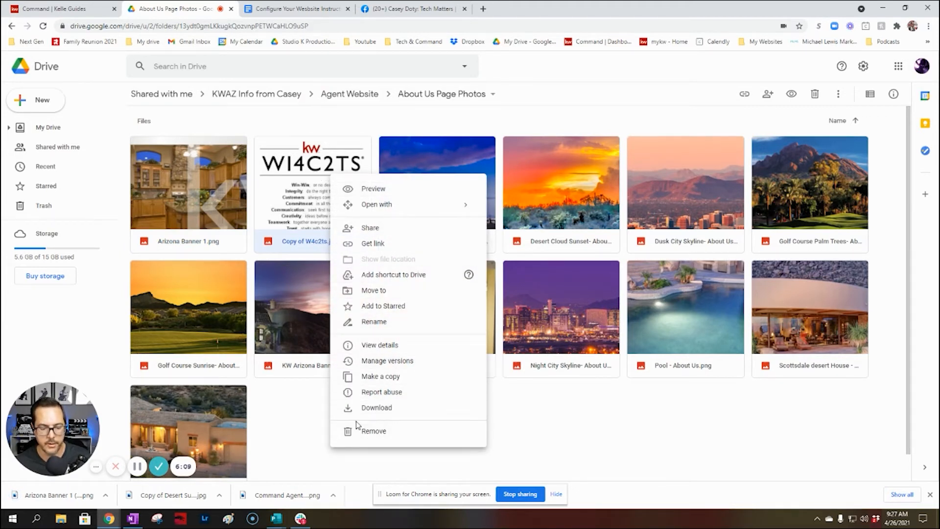
pyautogui.click(366, 411)
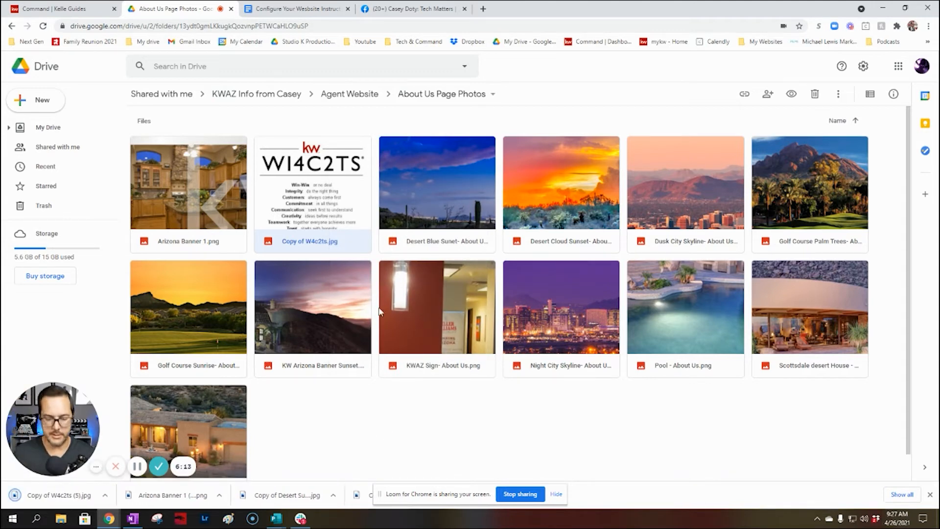
pyautogui.click(122, 4)
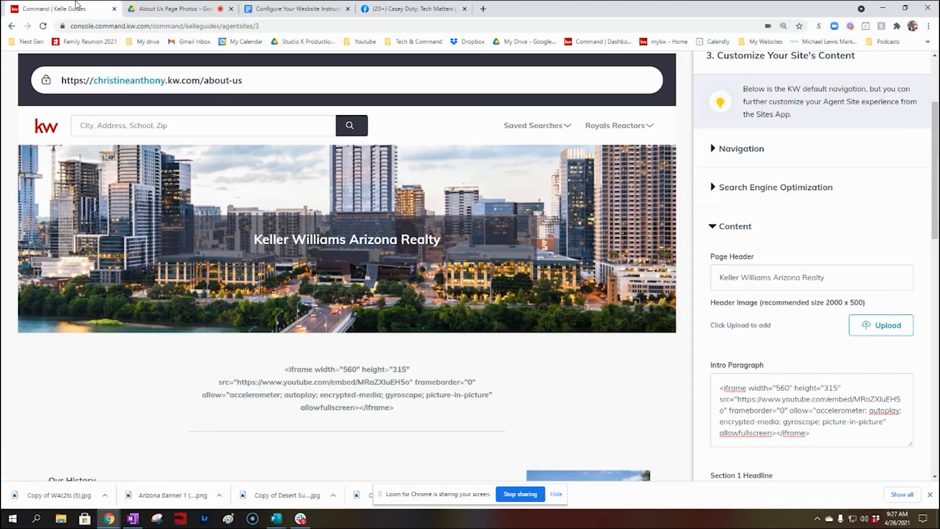
# Upload Arizona Banner 1 as the header image, cropped to frame the canyon, kitchen and house
pyautogui.hotkey('ctrl', '+')
pyautogui.hotkey('ctrl', '+')
pyautogui.hotkey('ctrl', '+')
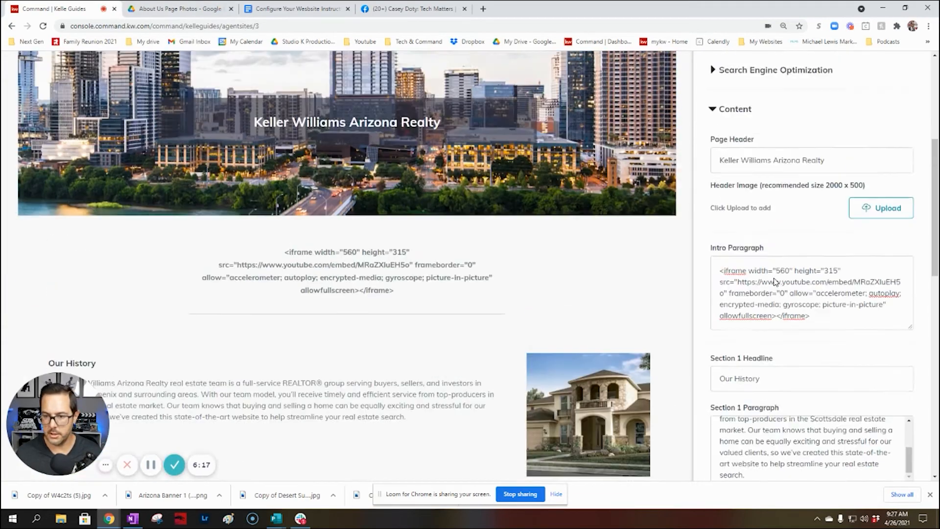
pyautogui.scroll(3, 774, 276)
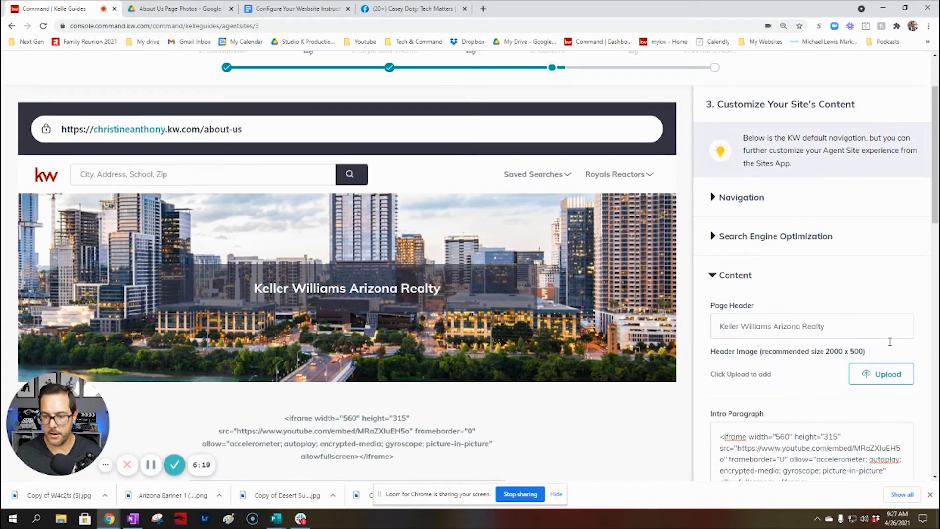
pyautogui.click(884, 375)
pyautogui.click(429, 237)
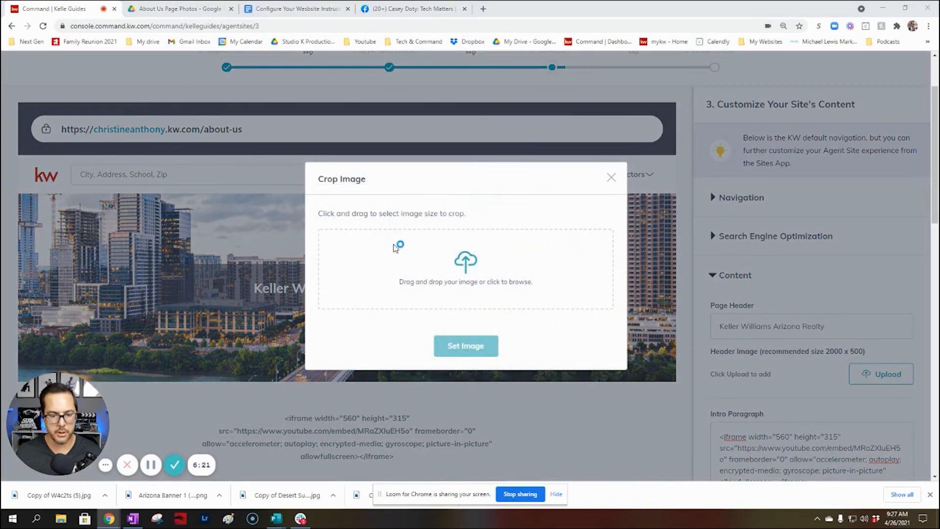
pyautogui.doubleClick(223, 96)
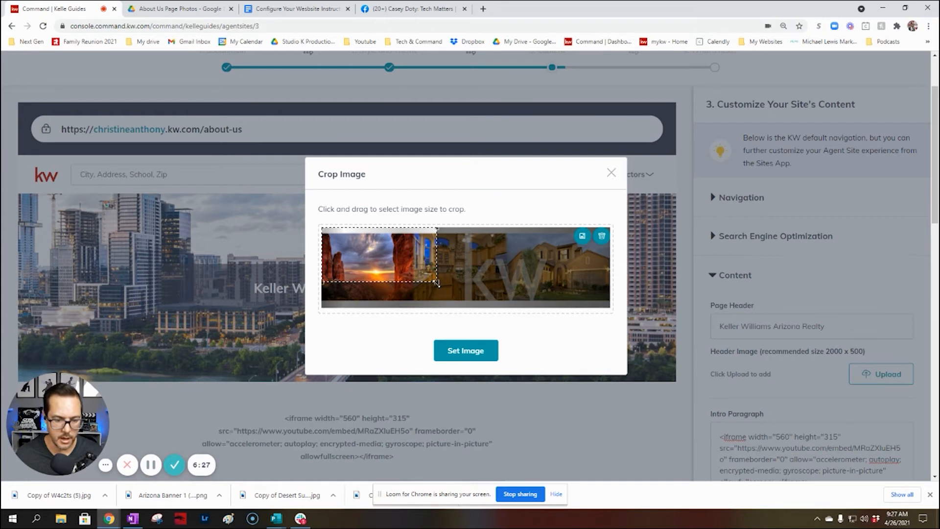
pyautogui.moveTo(437, 283); pyautogui.dragTo(622, 457)
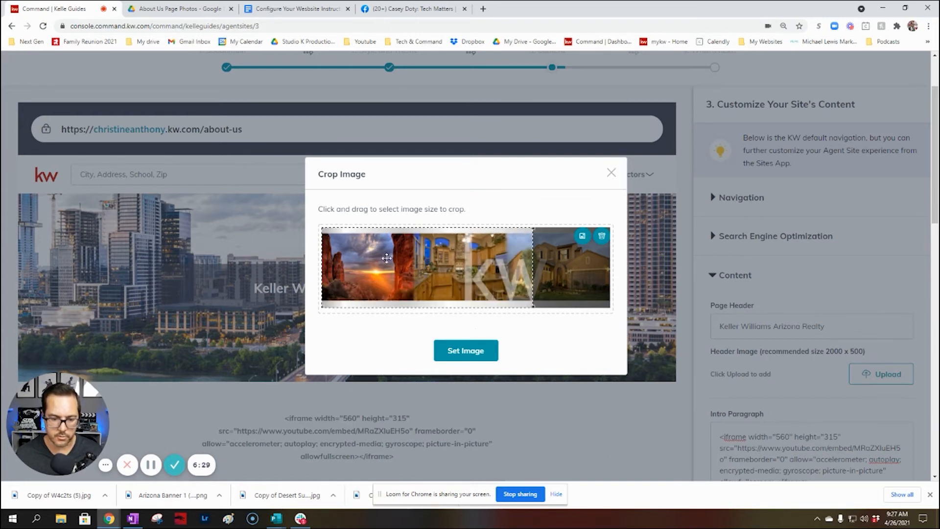
pyautogui.moveTo(386, 258); pyautogui.dragTo(420, 260)
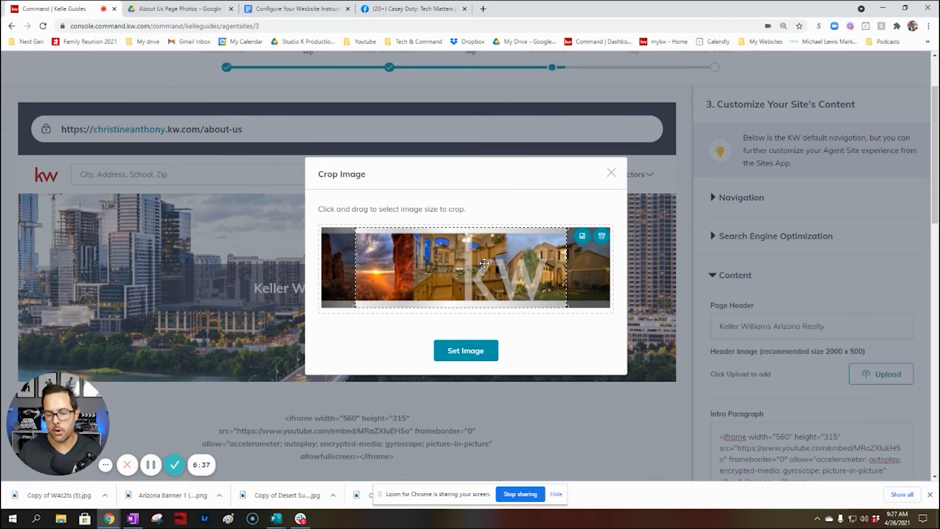
pyautogui.click(474, 354)
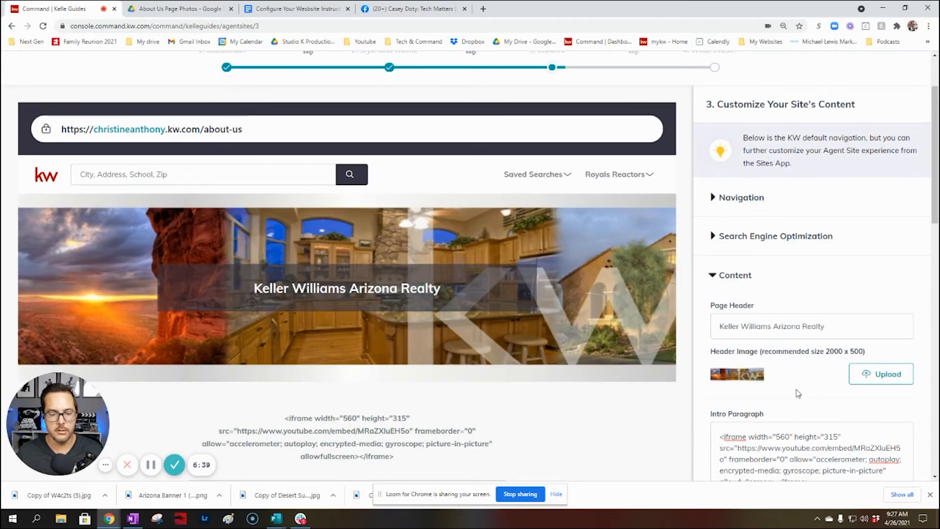
# Open the Crop Image dialog for uploading the Section 2 image
pyautogui.scroll(-6, 804, 355)
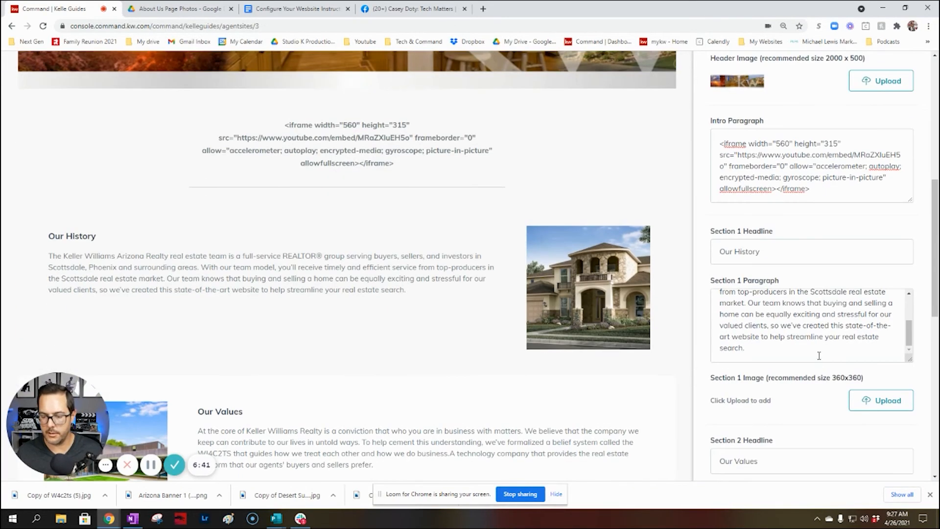
pyautogui.scroll(-1, 818, 355)
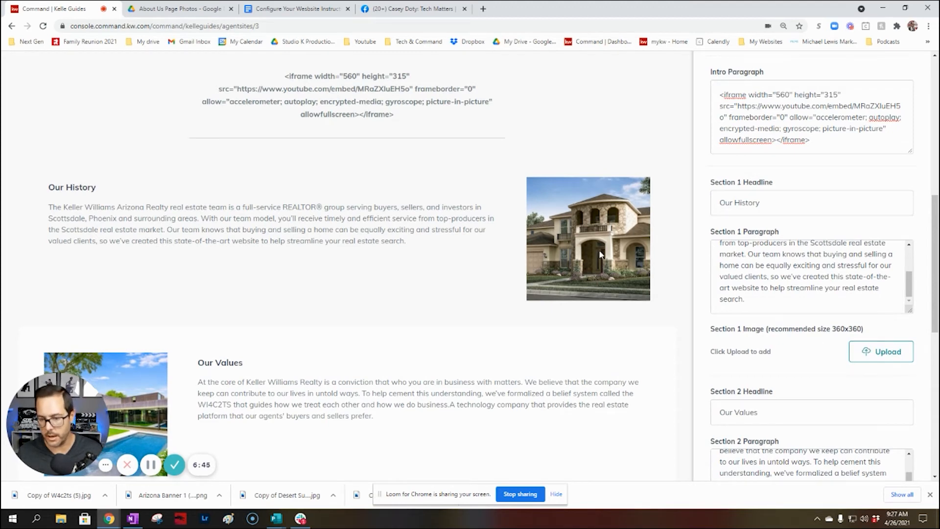
pyautogui.scroll(-4, 852, 324)
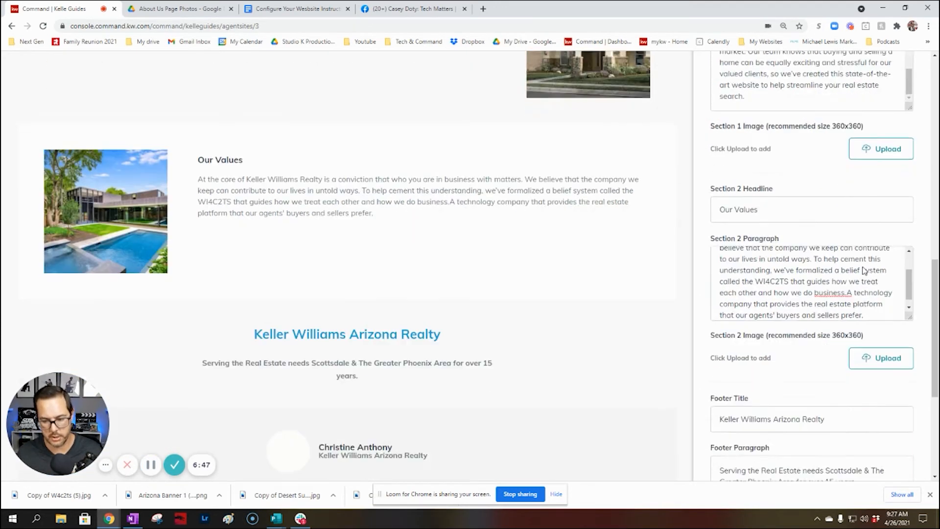
pyautogui.scroll(-1, 863, 294)
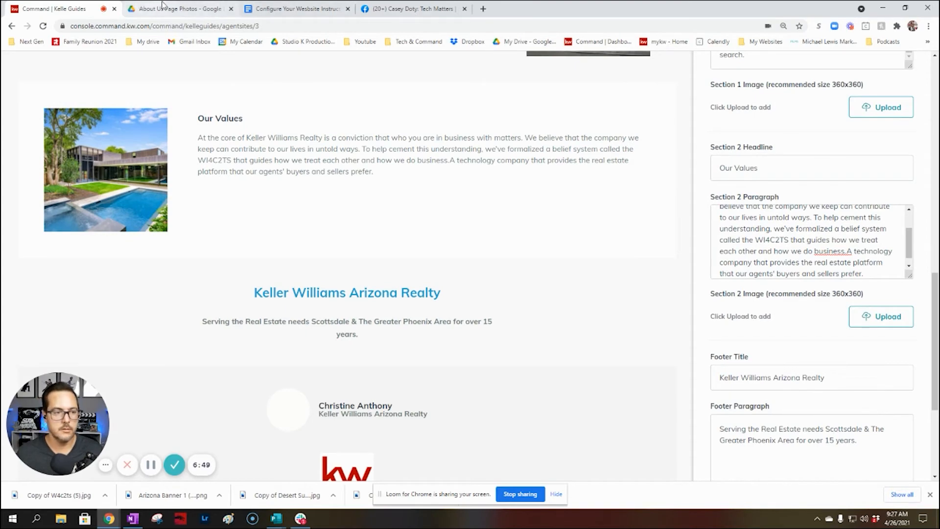
pyautogui.click(249, 8)
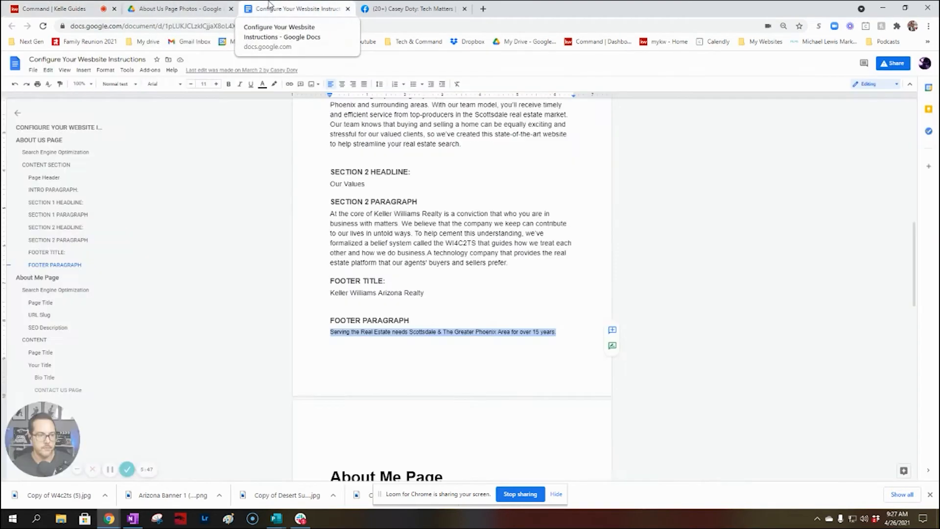
pyautogui.click(206, 6)
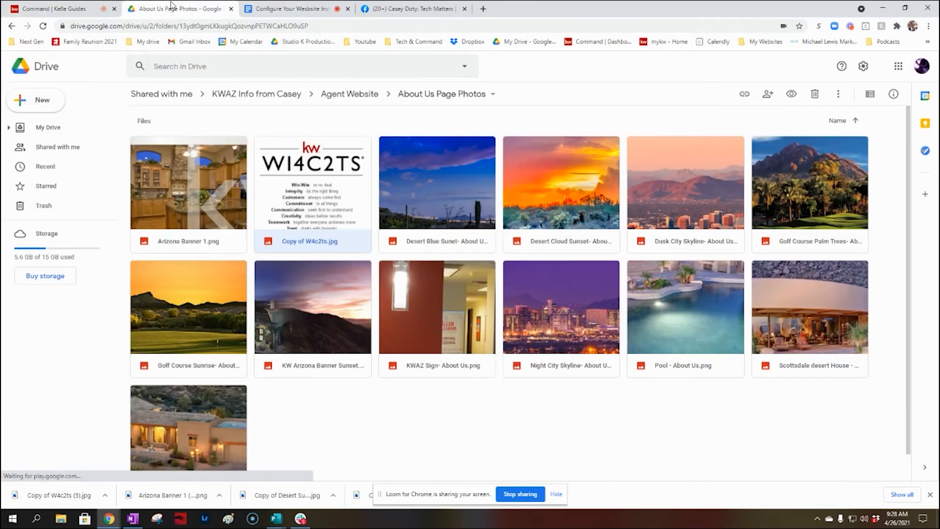
pyautogui.click(30, 4)
pyautogui.scroll(-4, 839, 411)
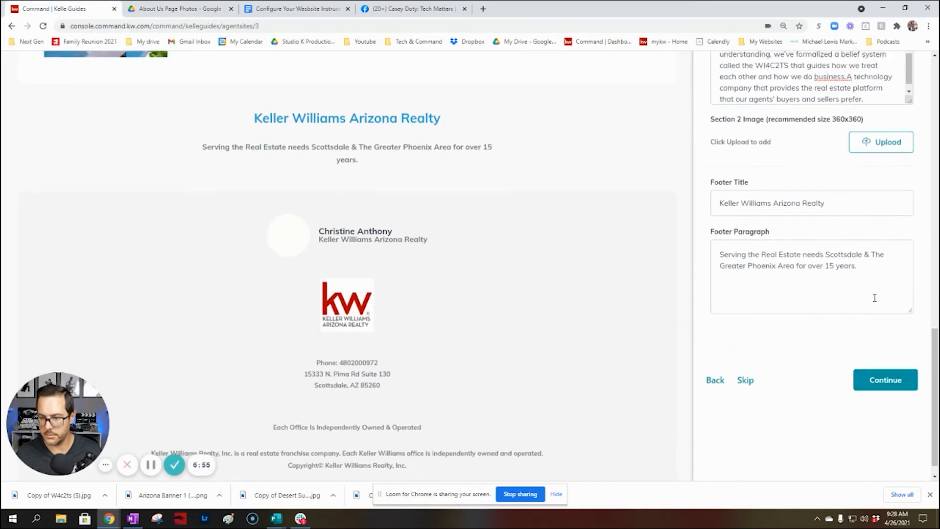
pyautogui.scroll(2, 874, 297)
pyautogui.click(877, 218)
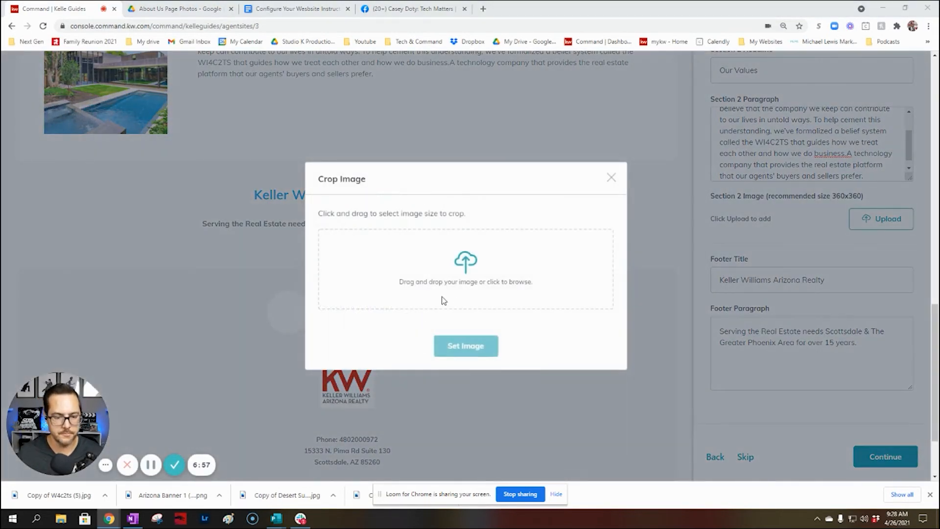
# Set the cropped Copy of W4c2ts image as the Section 2 image
pyautogui.click(444, 300)
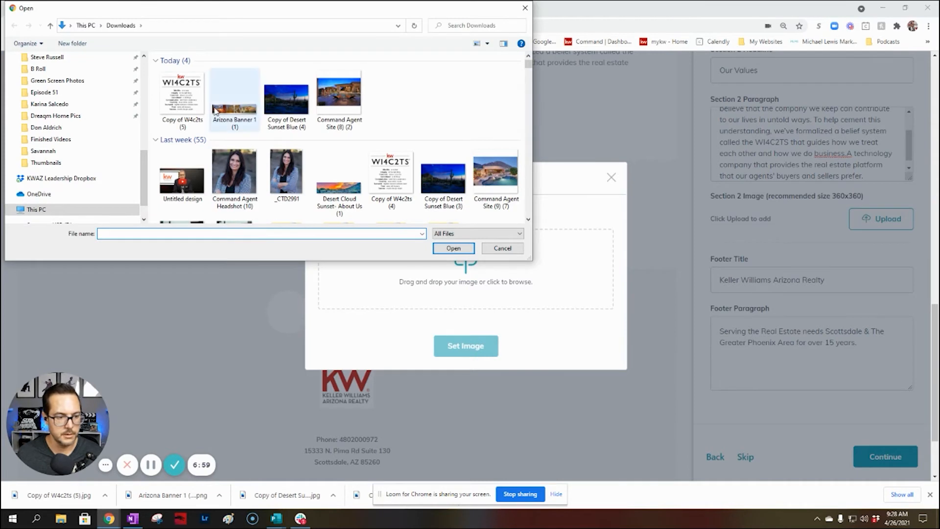
pyautogui.doubleClick(193, 101)
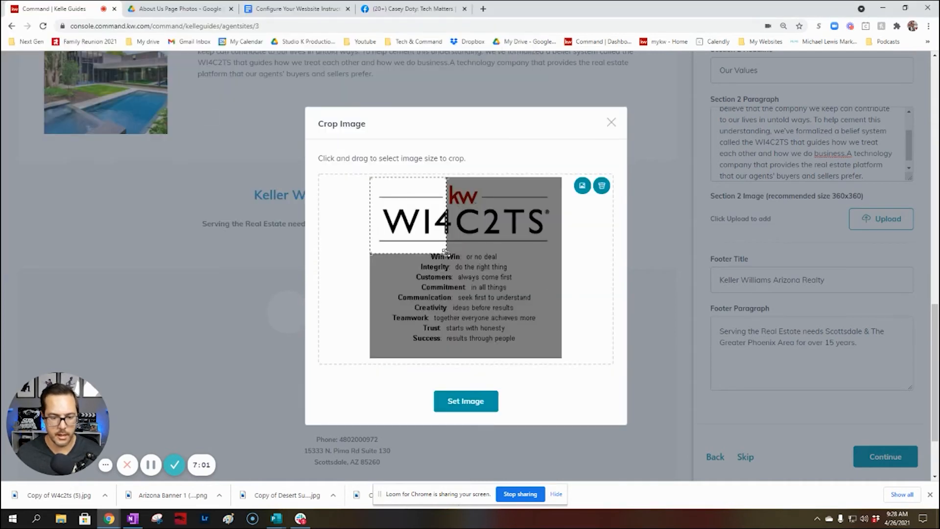
pyautogui.moveTo(445, 252); pyautogui.dragTo(623, 441)
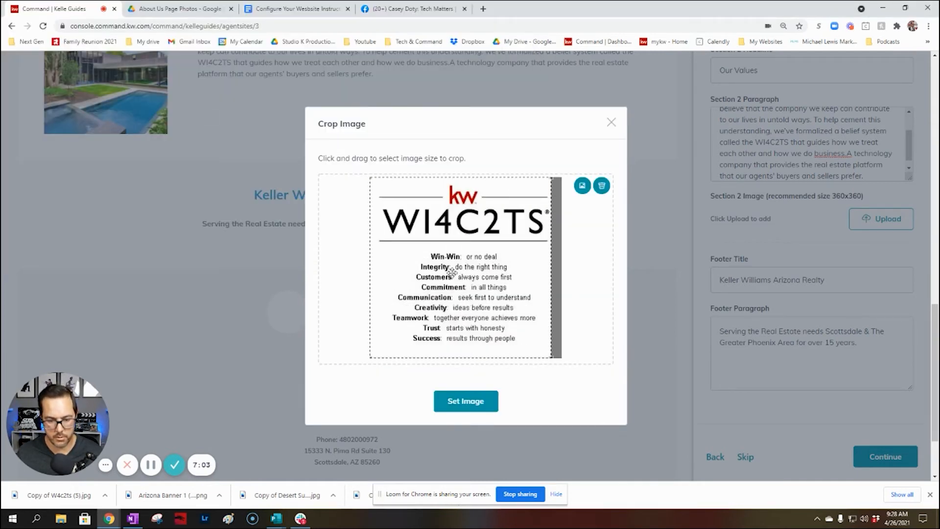
pyautogui.moveTo(451, 272); pyautogui.dragTo(457, 274)
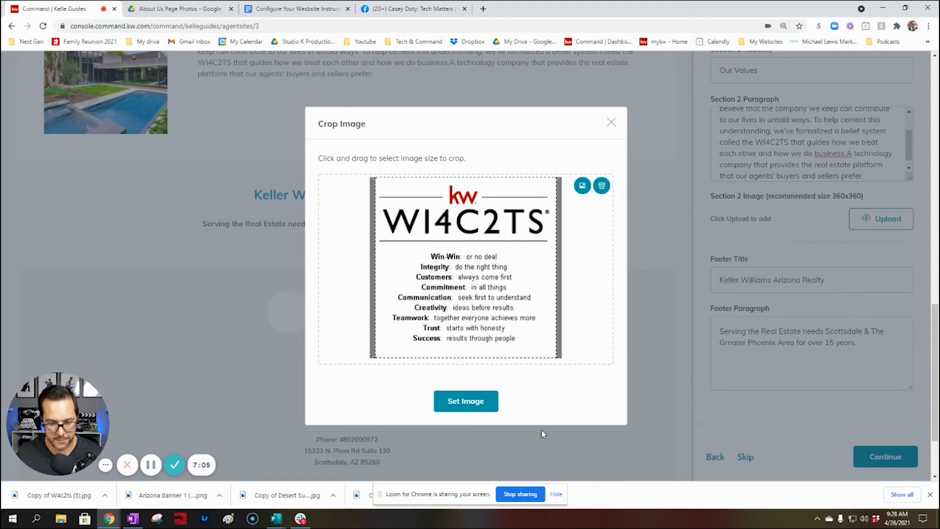
pyautogui.click(466, 402)
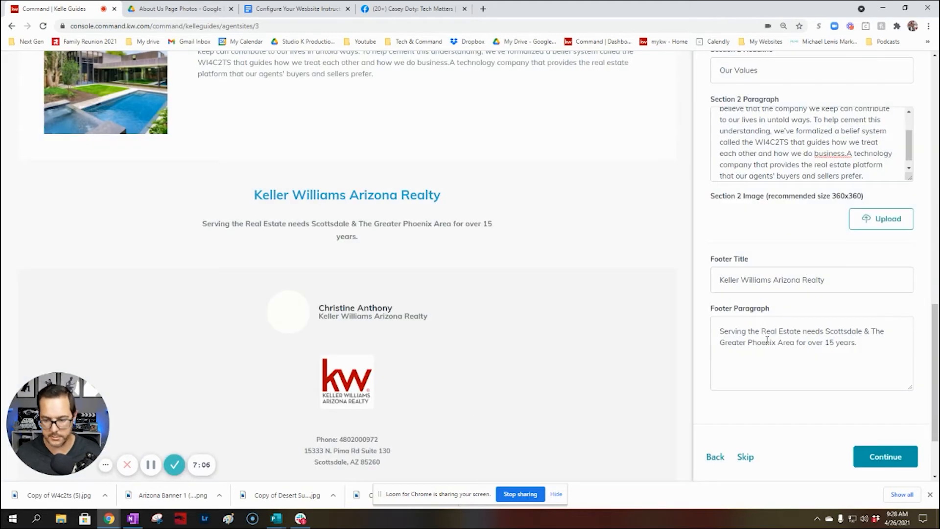
# Add a space after 'business.' in the Section 2 paragraph and continue to the About Me page
pyautogui.click(848, 154)
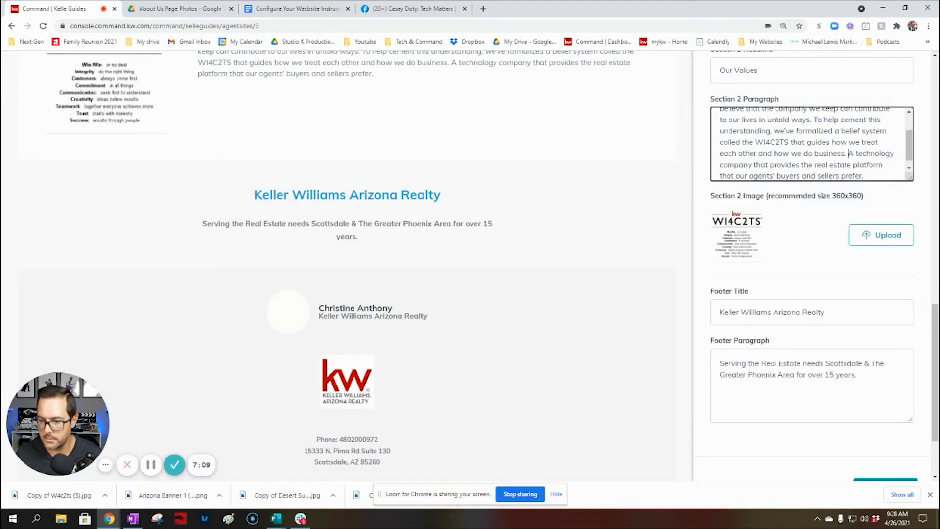
pyautogui.click(294, 9)
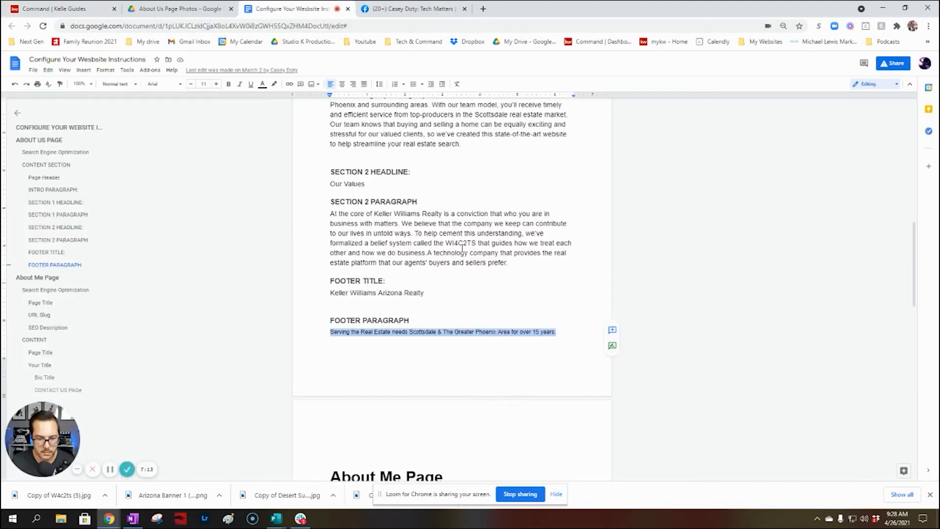
pyautogui.click(426, 252)
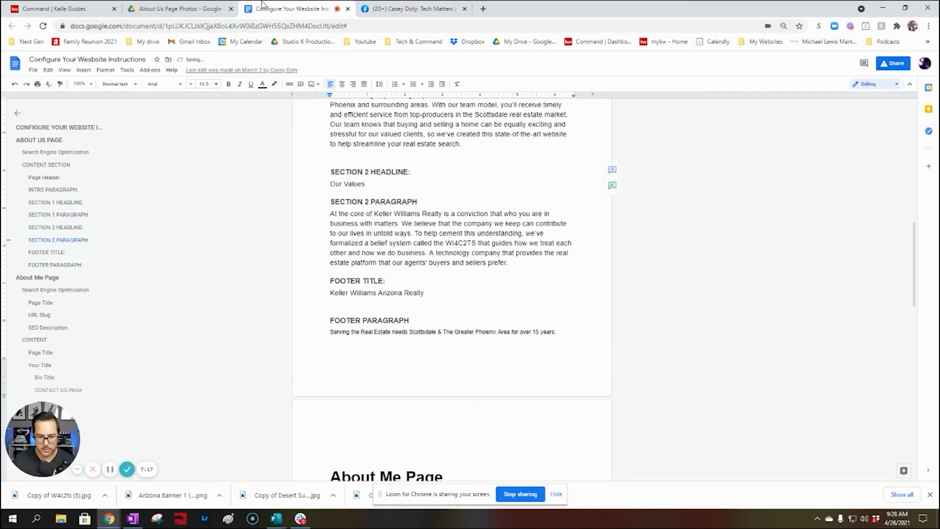
pyautogui.click(60, 7)
pyautogui.scroll(-2, 802, 351)
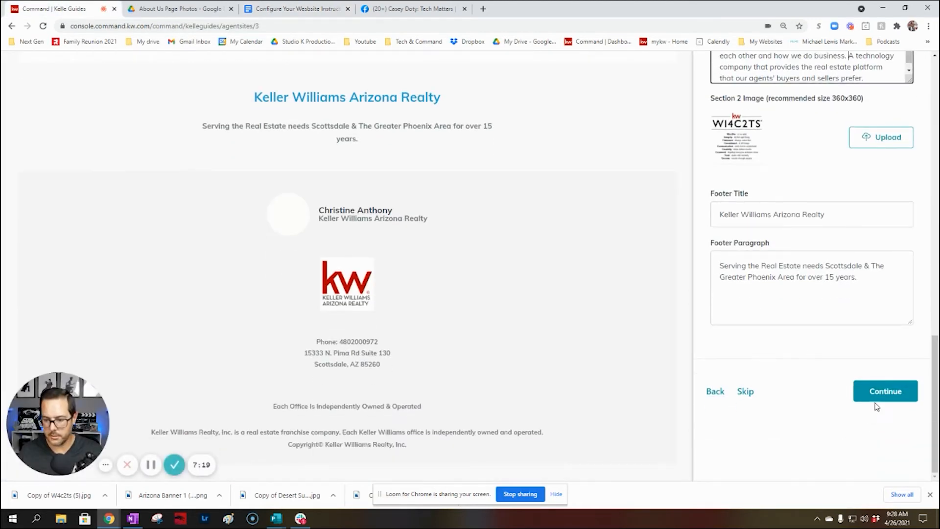
pyautogui.click(888, 395)
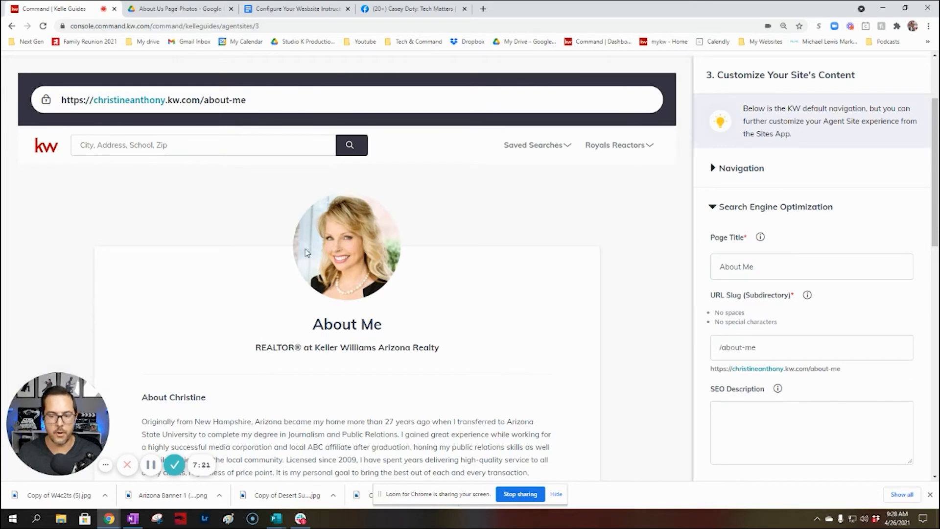
# Replace 'Me' in the title with the agent's first name and type her Realtor SEO description
pyautogui.doubleClick(773, 267)
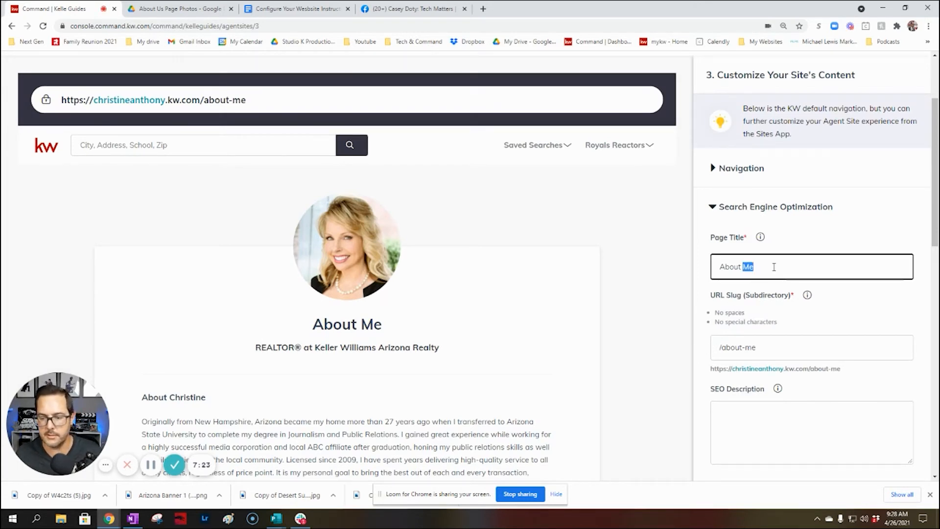
pyautogui.write('Christine')
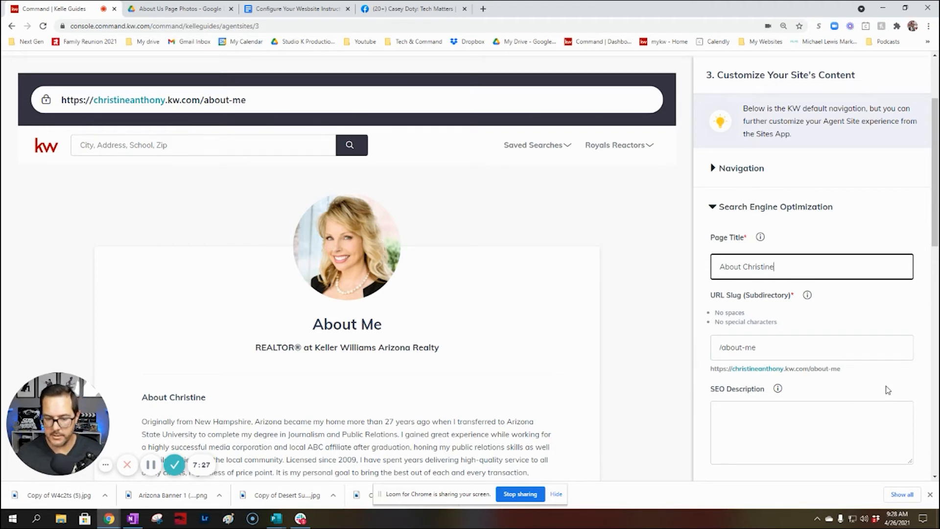
pyautogui.click(784, 404)
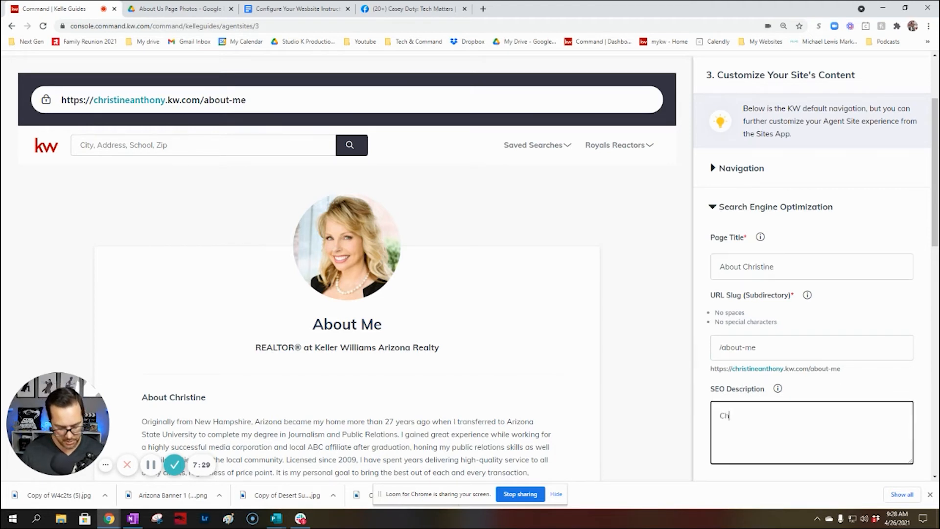
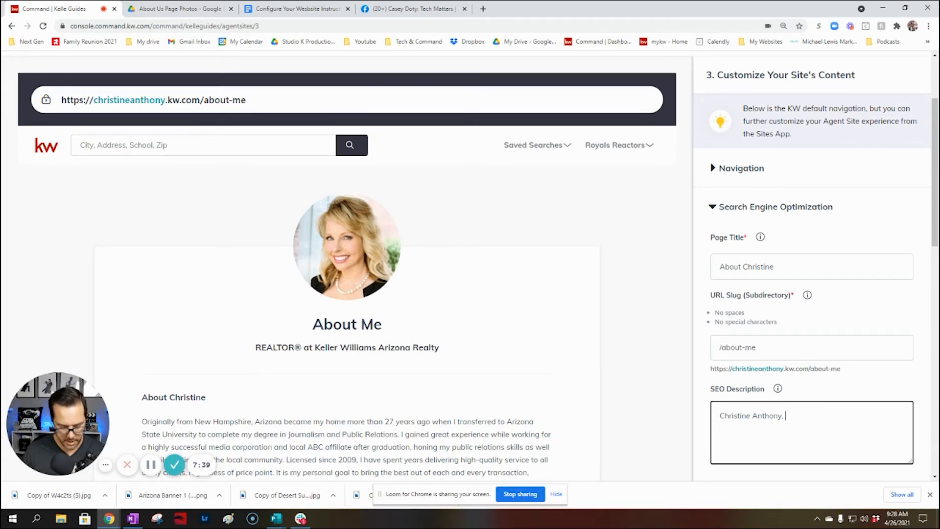
pyautogui.write('Realtor a')
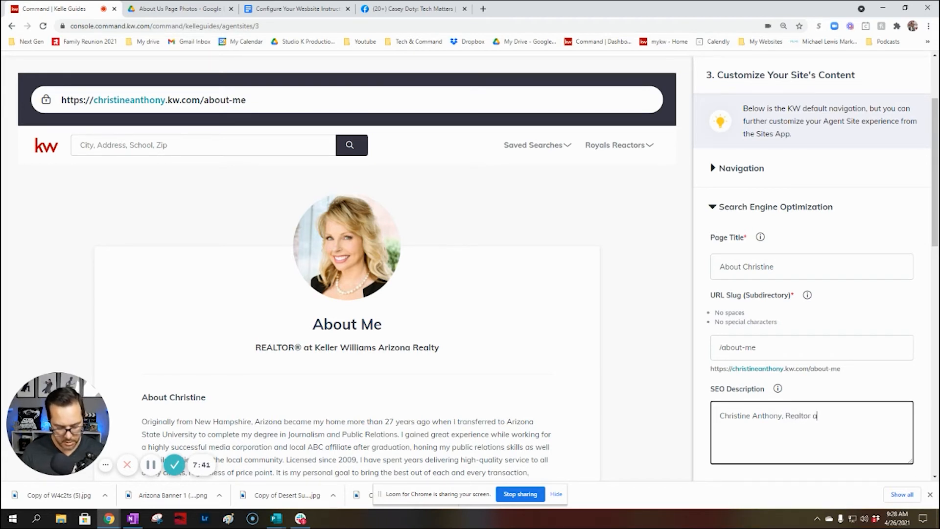
pyautogui.write('t Keller Wil')
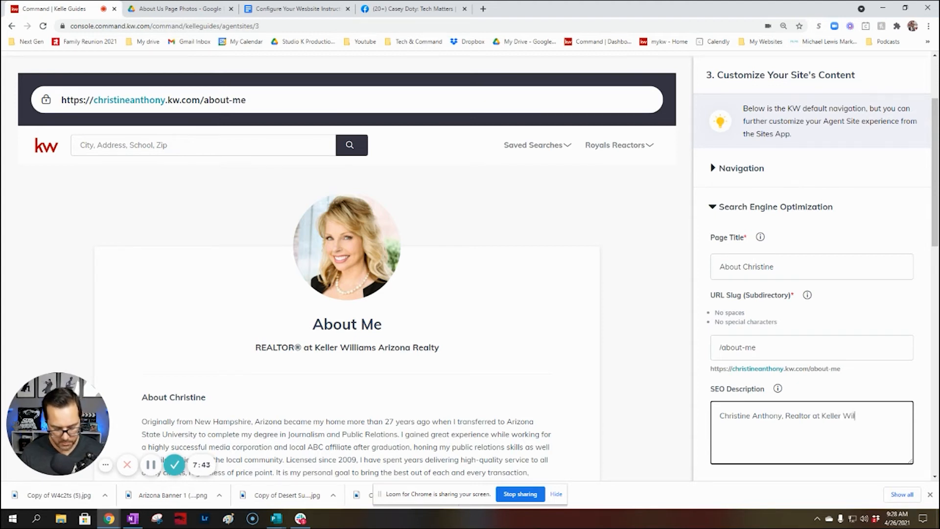
pyautogui.write('liams Arizona R')
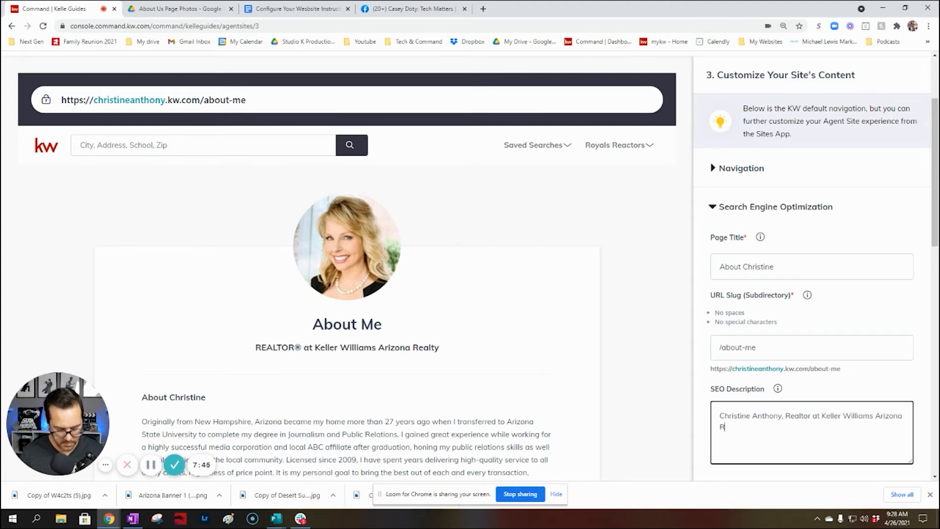
pyautogui.write('ealty')
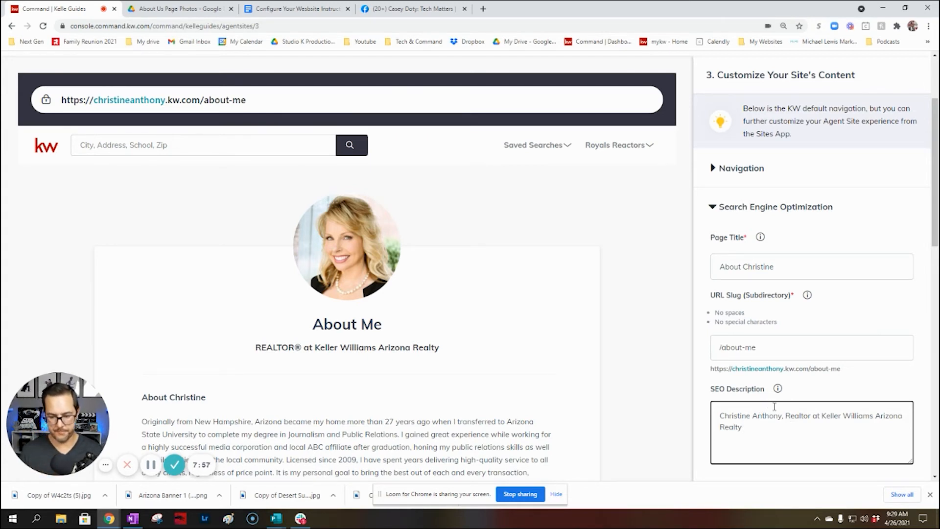
pyautogui.write('ser')
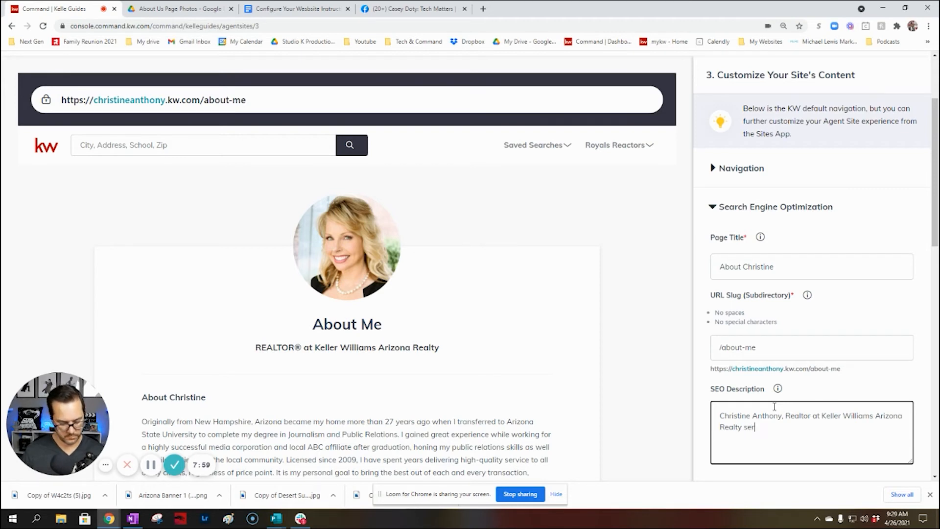
pyautogui.write('v')
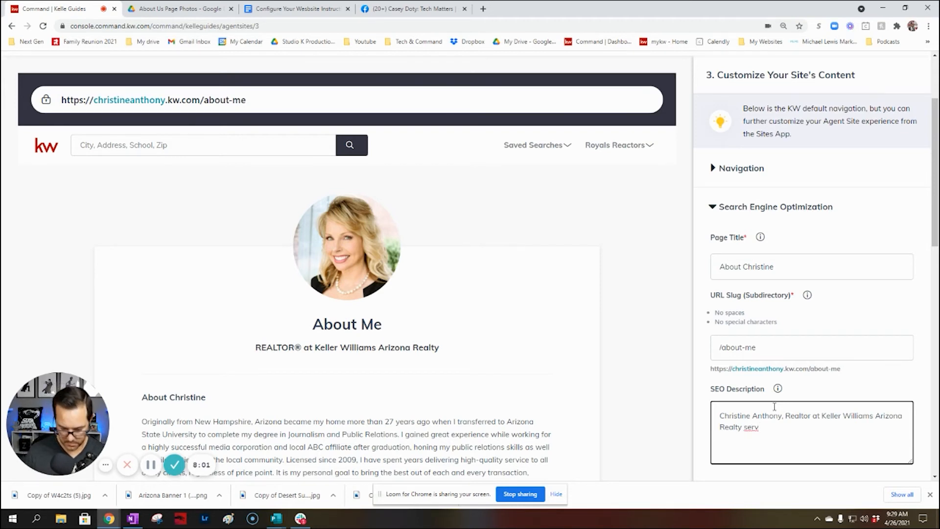
pyautogui.write('ing the Real')
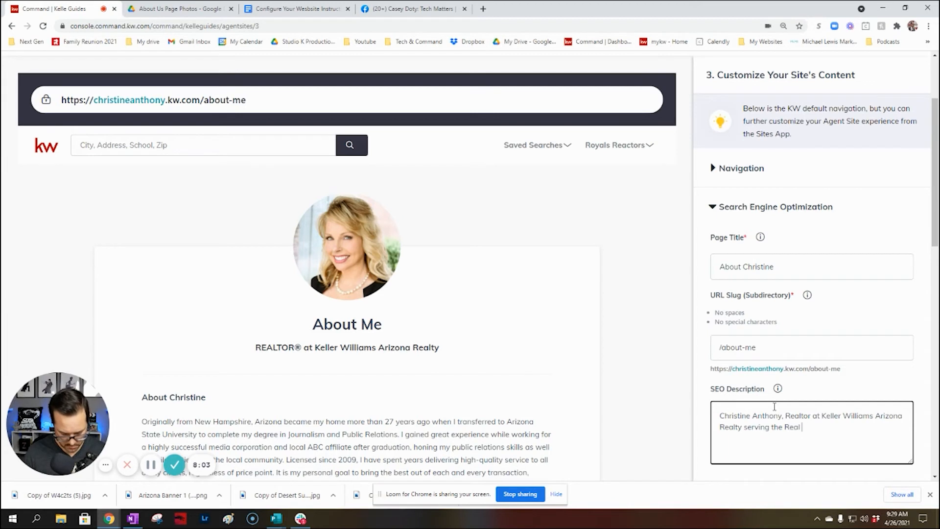
pyautogui.write(' es')
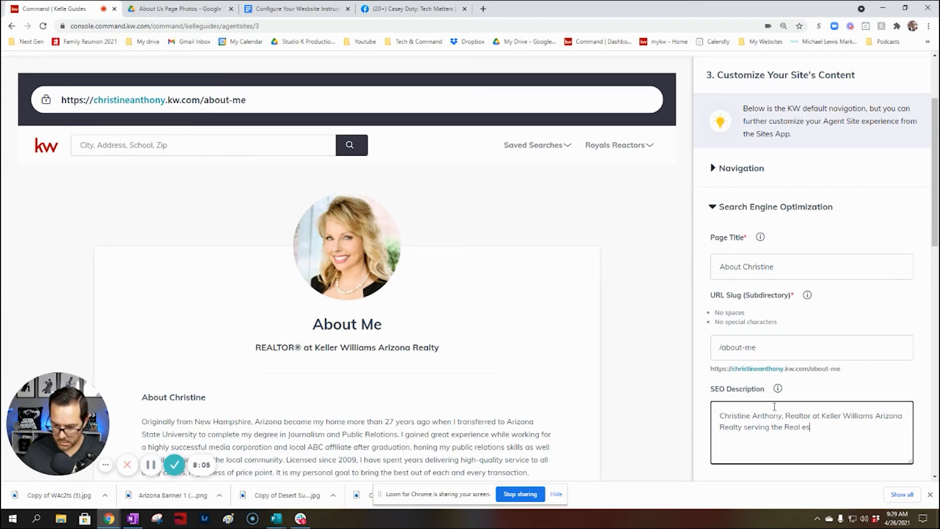
pyautogui.write('taetstate N')
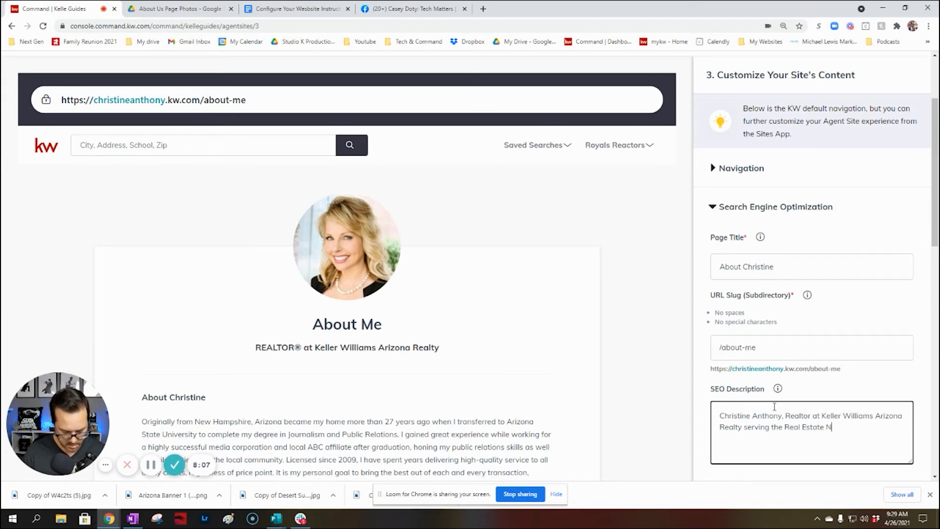
pyautogui.write('eeds of ')
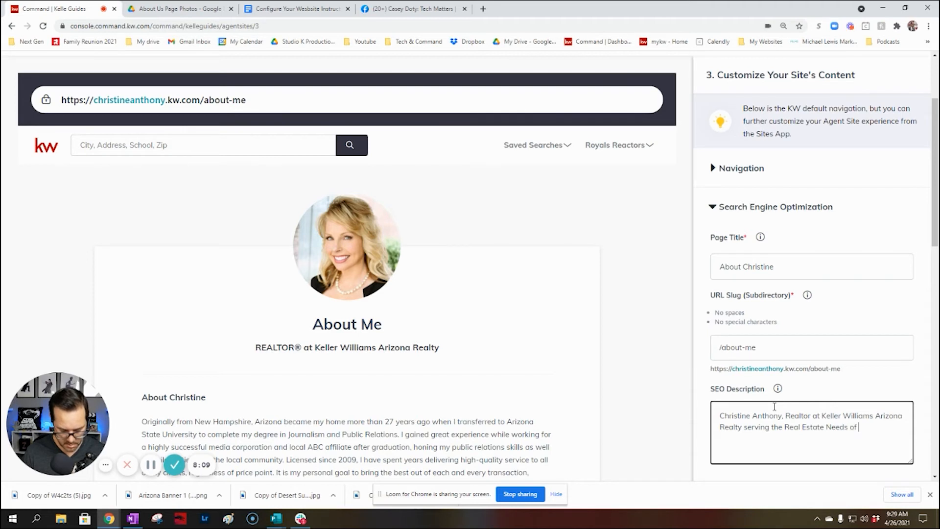
pyautogui.write('Scottsdale and')
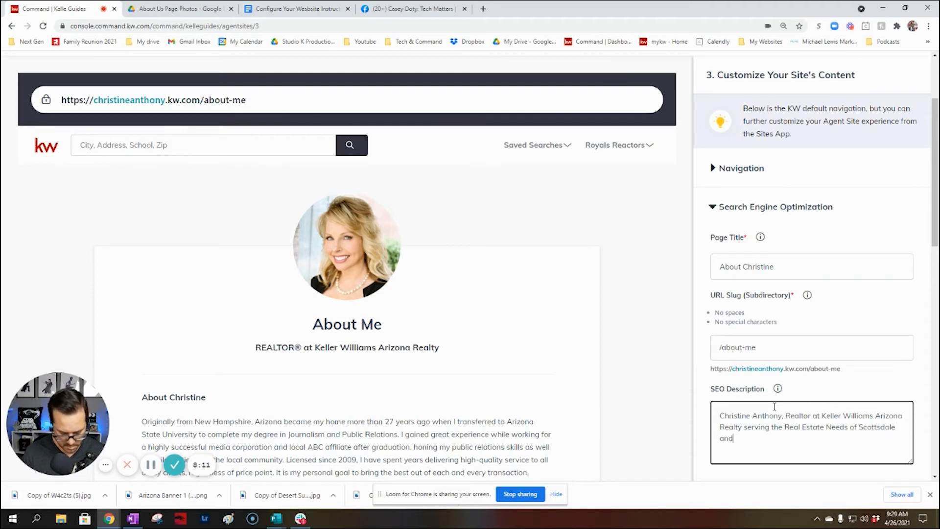
pyautogui.write(' the Greater Pho')
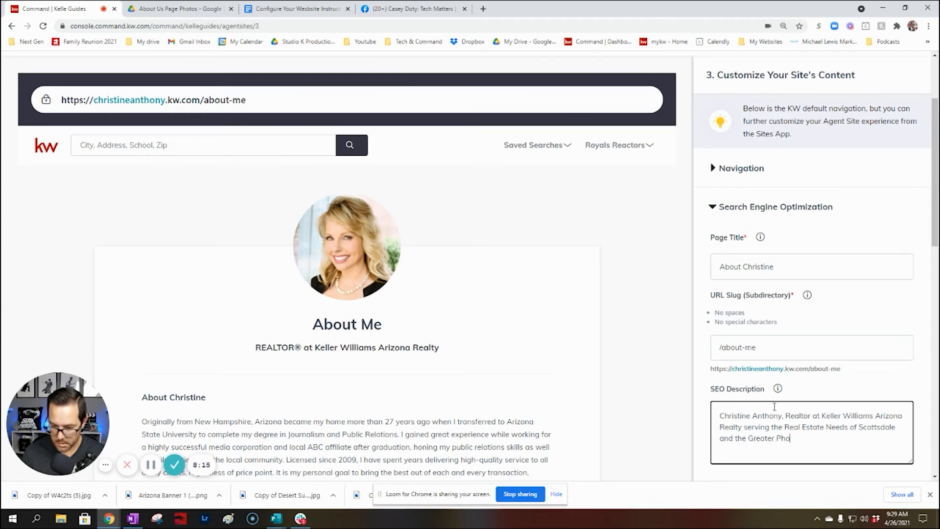
pyautogui.write('penix Area')
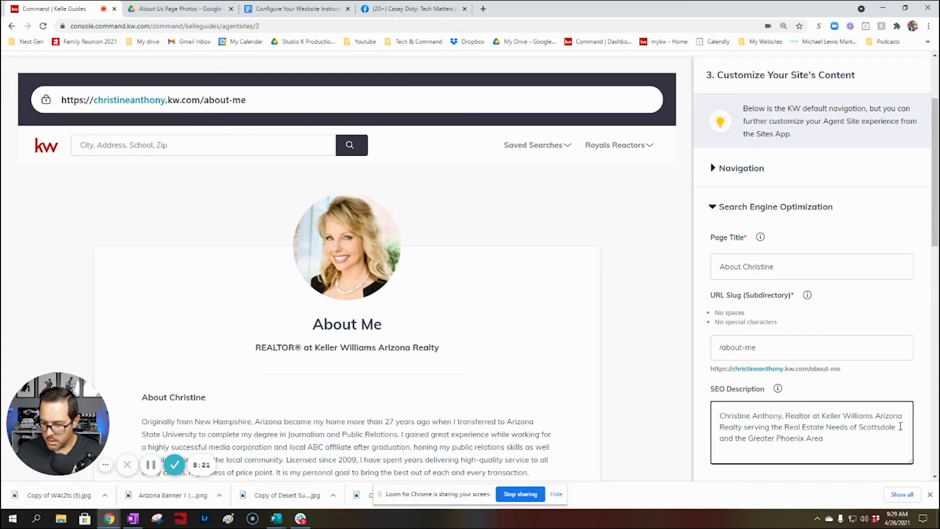
# Change Scottsdale to Mesa in the SEO description and end it with a period
pyautogui.moveTo(900, 426); pyautogui.dragTo(860, 426)
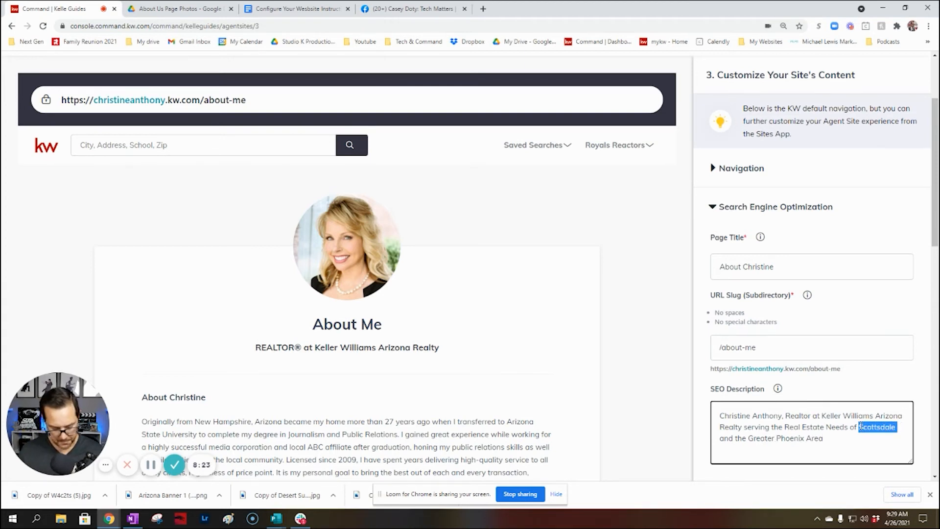
pyautogui.write('Mesa')
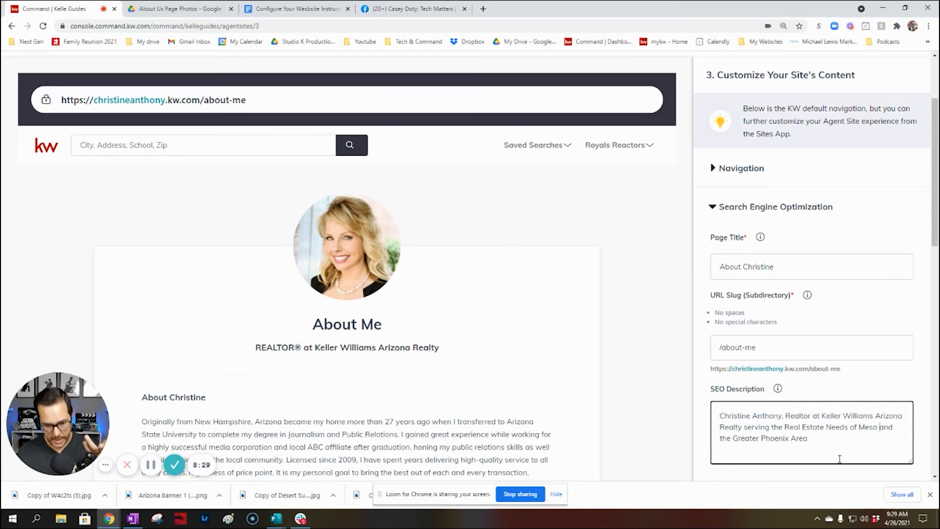
pyautogui.click(812, 438)
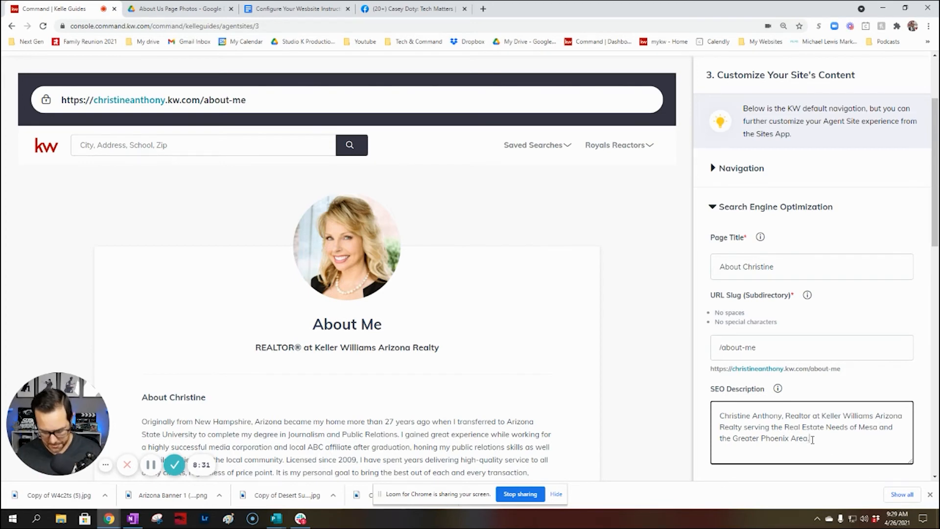
pyautogui.scroll(-3, 815, 431)
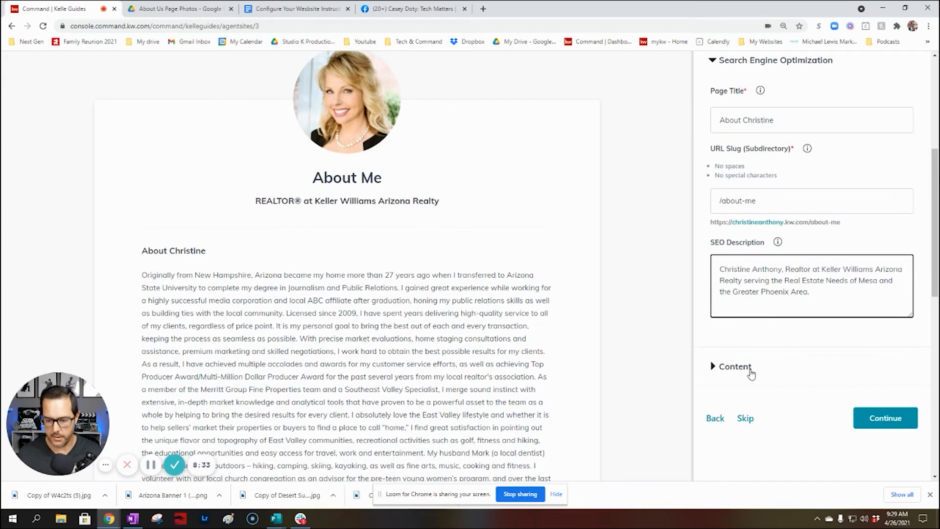
# Expand Content and change the page title from 'About Me' to 'About' plus the agent's first name
pyautogui.click(751, 373)
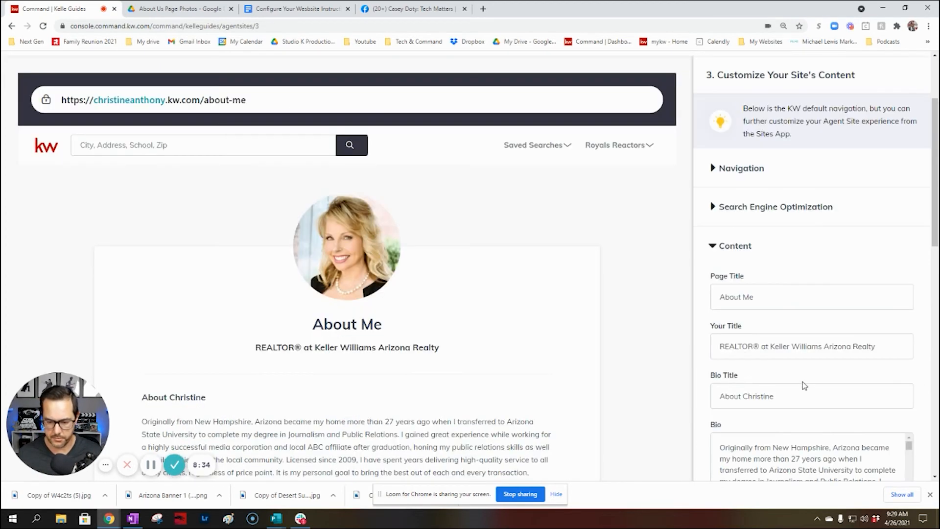
pyautogui.doubleClick(766, 297)
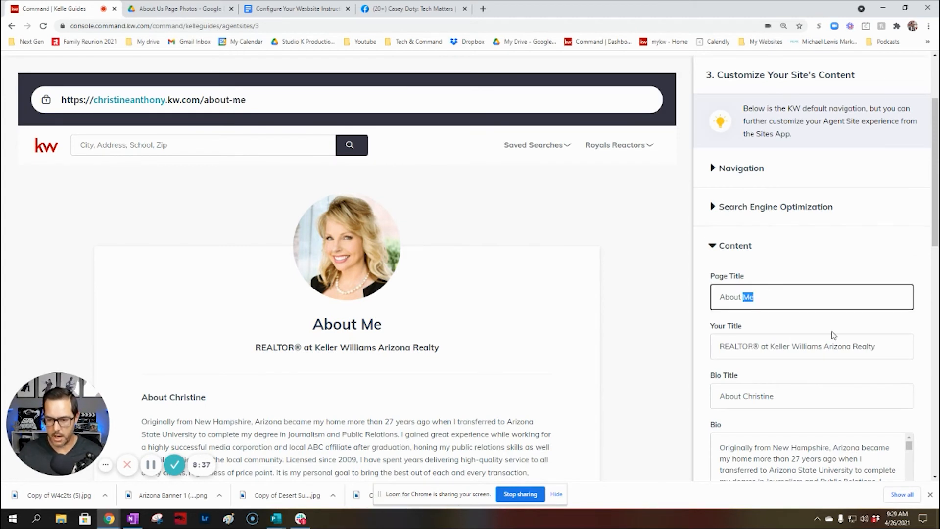
pyautogui.write('Christine')
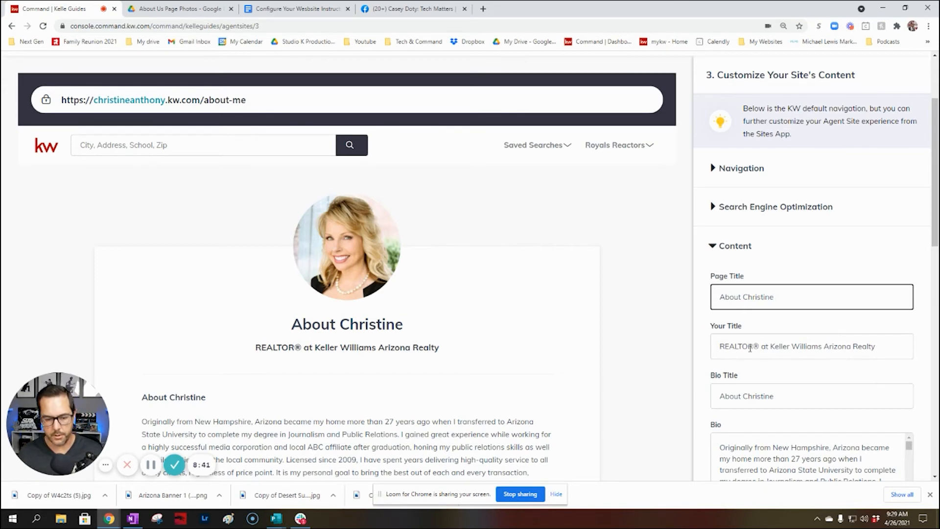
pyautogui.scroll(-4, 772, 357)
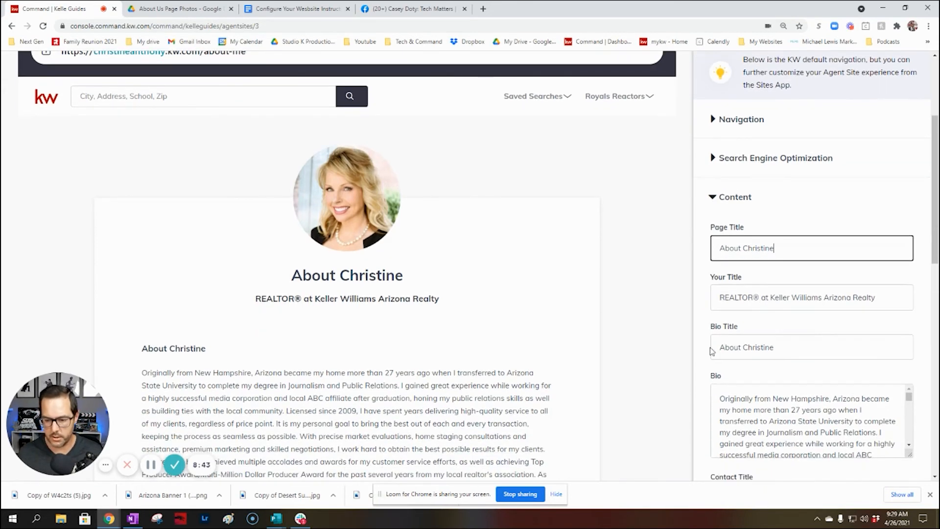
pyautogui.scroll(-2, 803, 345)
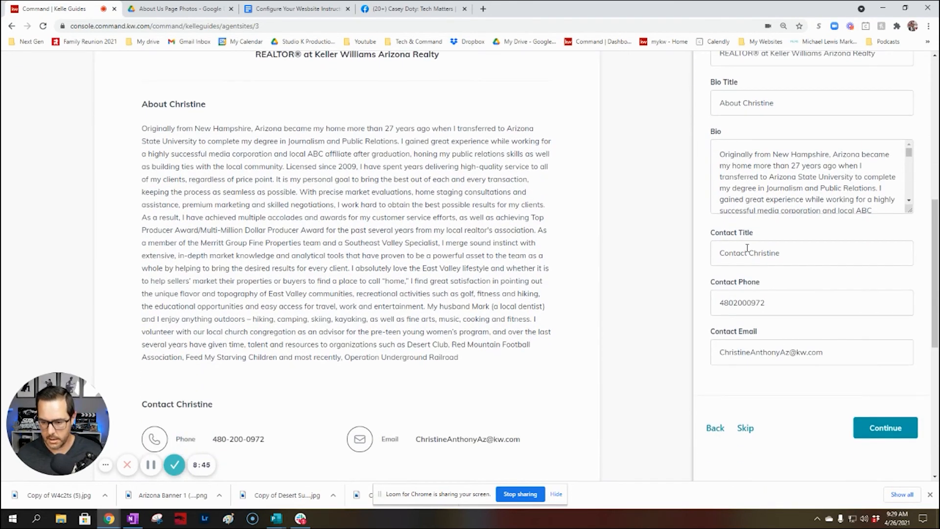
# Continue to the Contact page and replace 'Us' in its title with the agent's first name
pyautogui.click(878, 429)
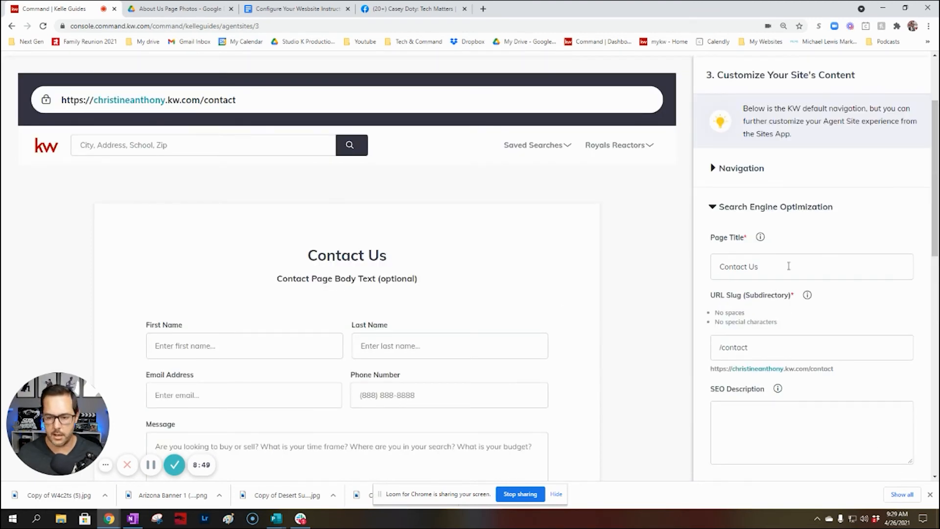
pyautogui.doubleClick(773, 264)
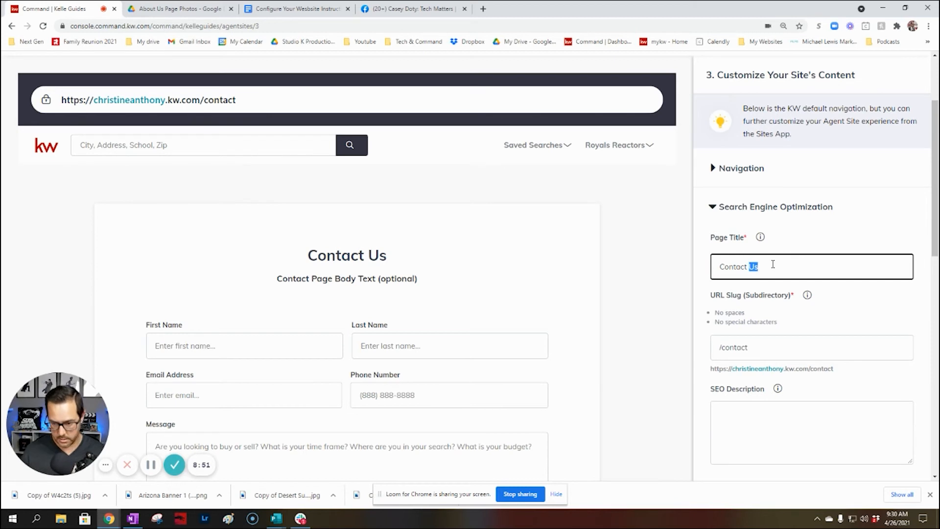
pyautogui.write('Christine')
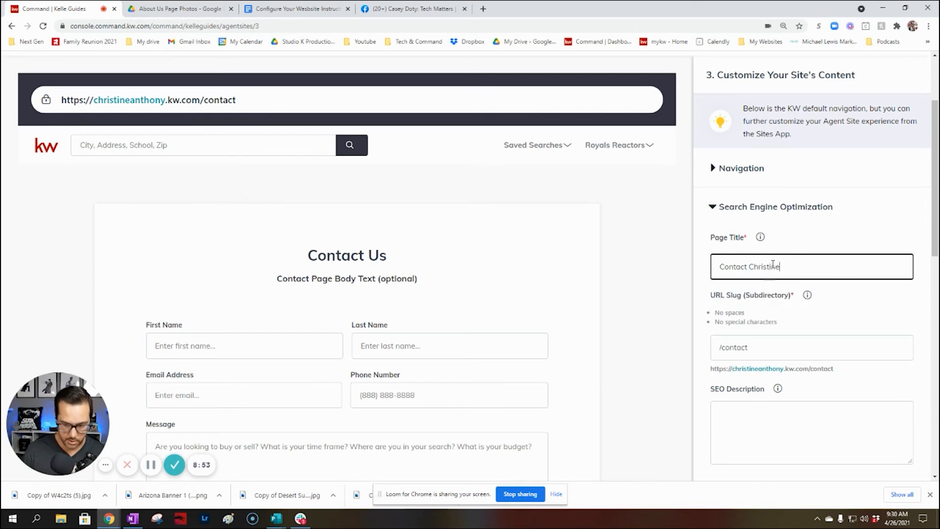
# Write an SEO description inviting visitors to contact the agent by phone or e-mail, then expand Content
pyautogui.click(777, 419)
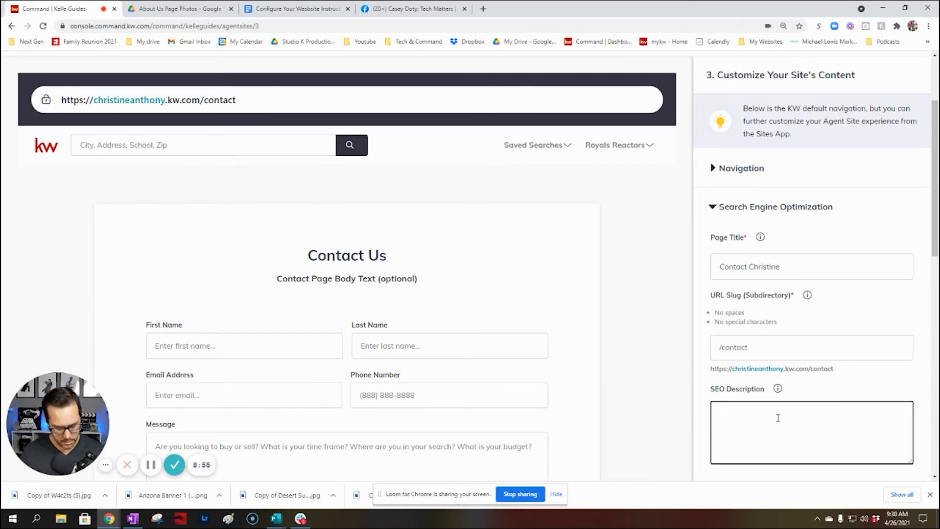
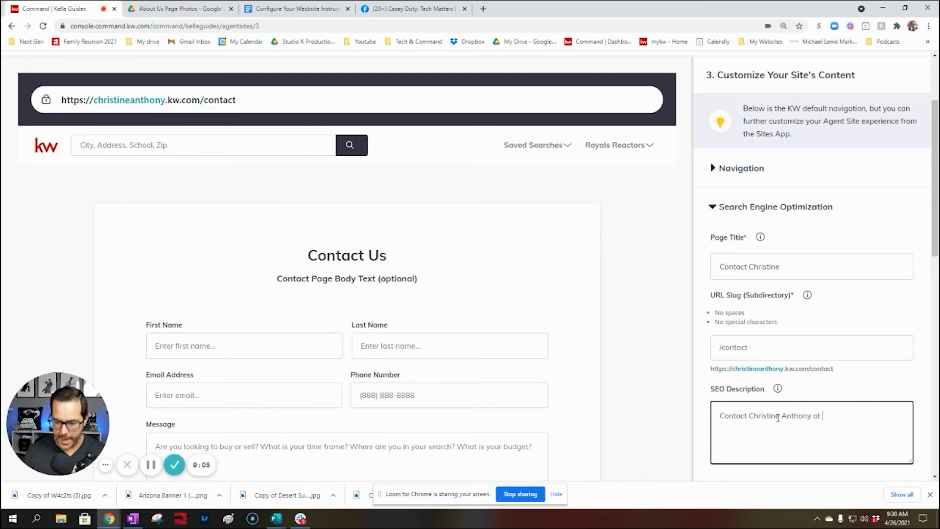
pyautogui.scroll(-7, 832, 399)
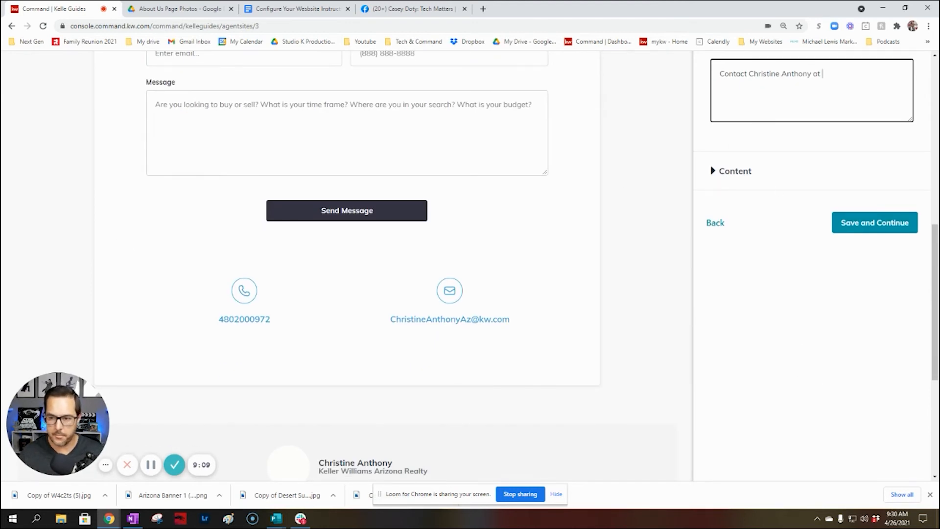
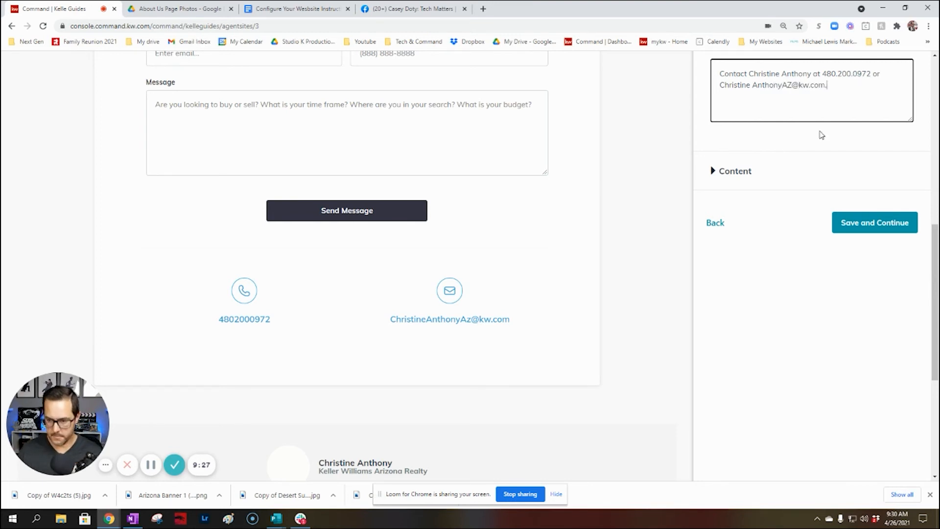
pyautogui.click(712, 171)
pyautogui.scroll(8, 855, 246)
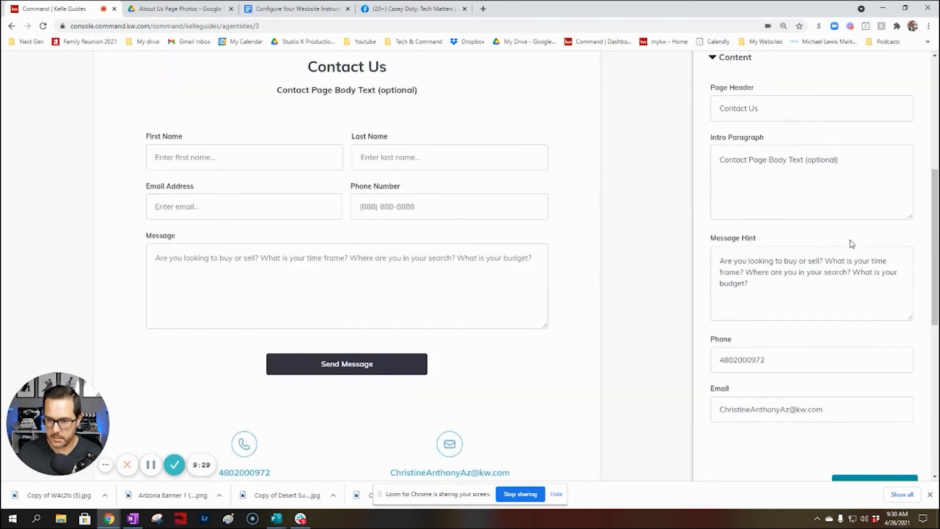
# Replace 'Us' in the Contact page header with the agent's first name and clear the intro paragraph
pyautogui.doubleClick(788, 360)
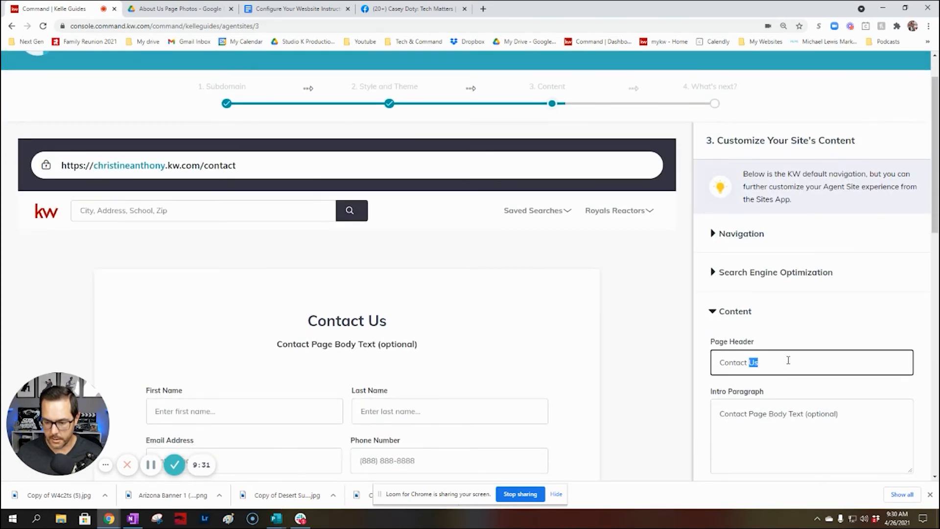
pyautogui.write('Christine')
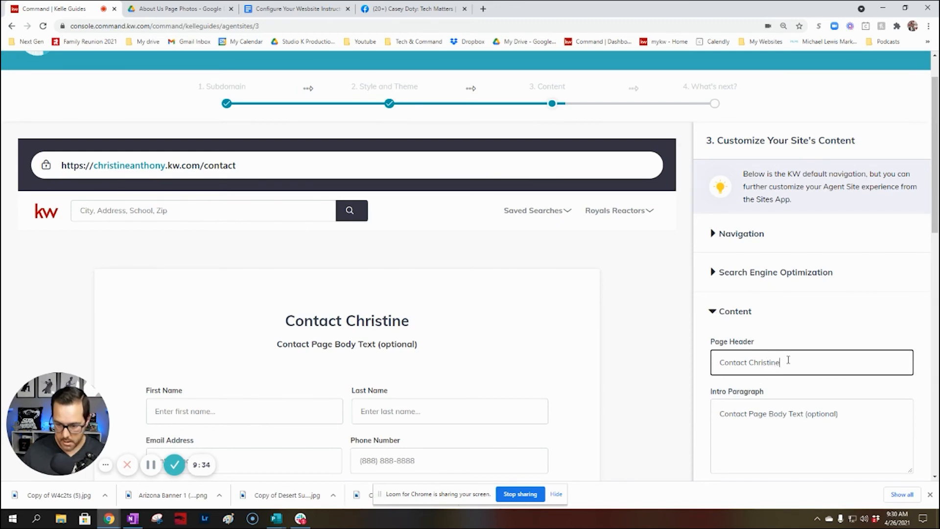
pyautogui.click(851, 412)
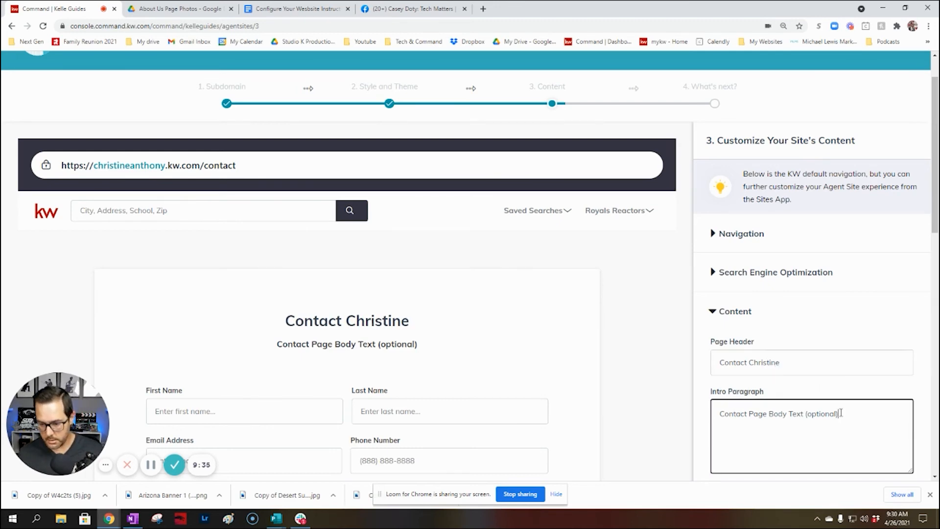
pyautogui.hotkey('ctrl', 'a')
pyautogui.press('BackSpace')
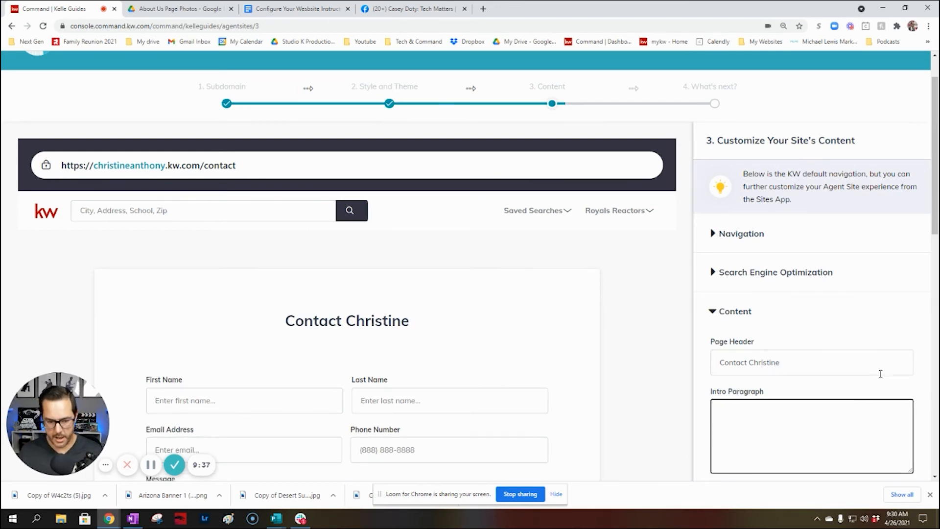
# Add dots to the phone number, then save the content to reach What's Next
pyautogui.scroll(-4, 861, 360)
pyautogui.scroll(-1, 842, 352)
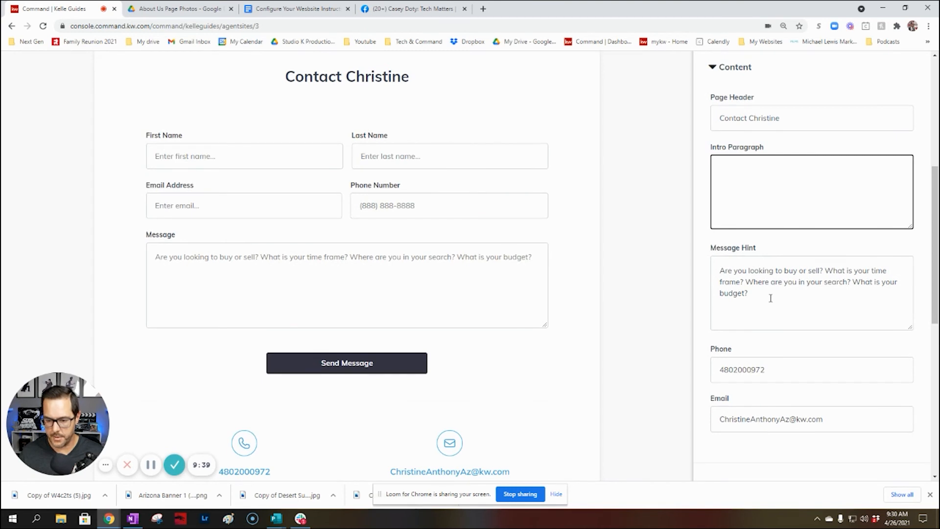
pyautogui.scroll(-1, 770, 298)
pyautogui.click(735, 321)
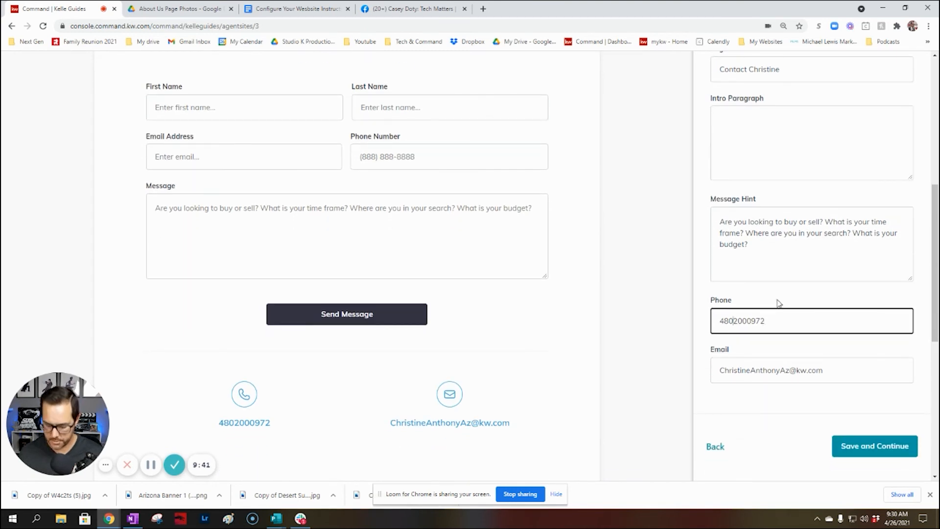
pyautogui.write('.200')
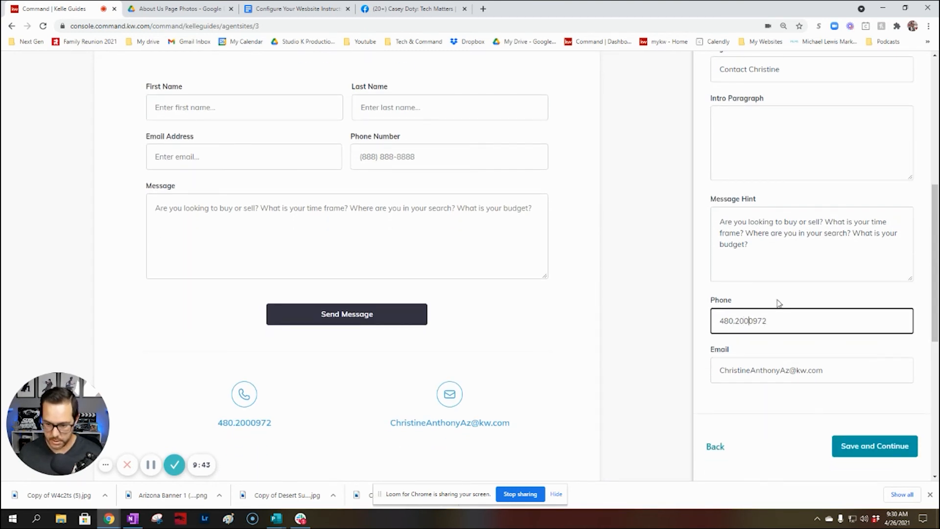
pyautogui.write('.')
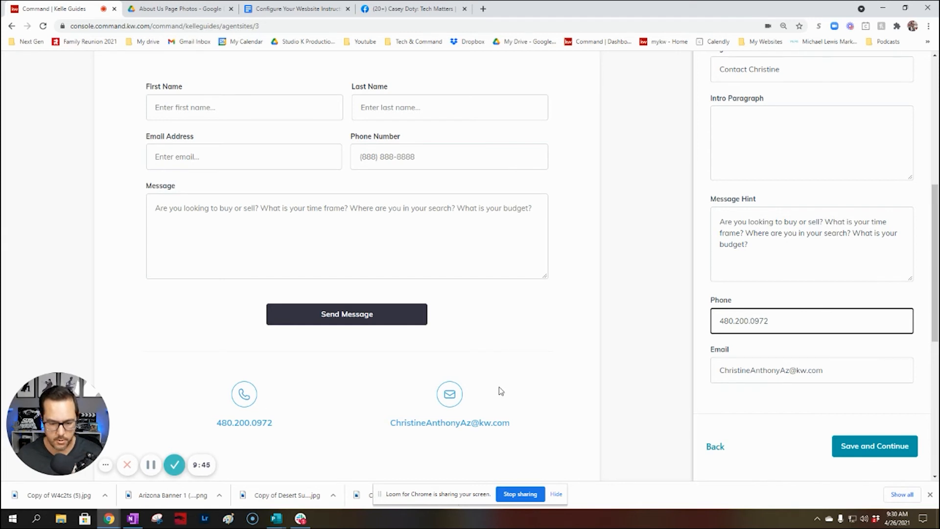
pyautogui.scroll(1, 797, 409)
pyautogui.scroll(-3, 858, 384)
pyautogui.click(881, 356)
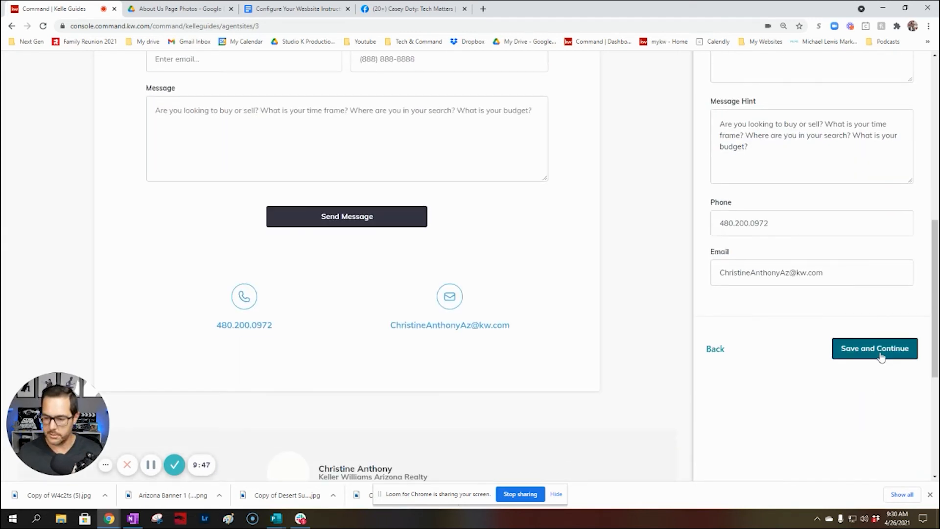
pyautogui.click(881, 356)
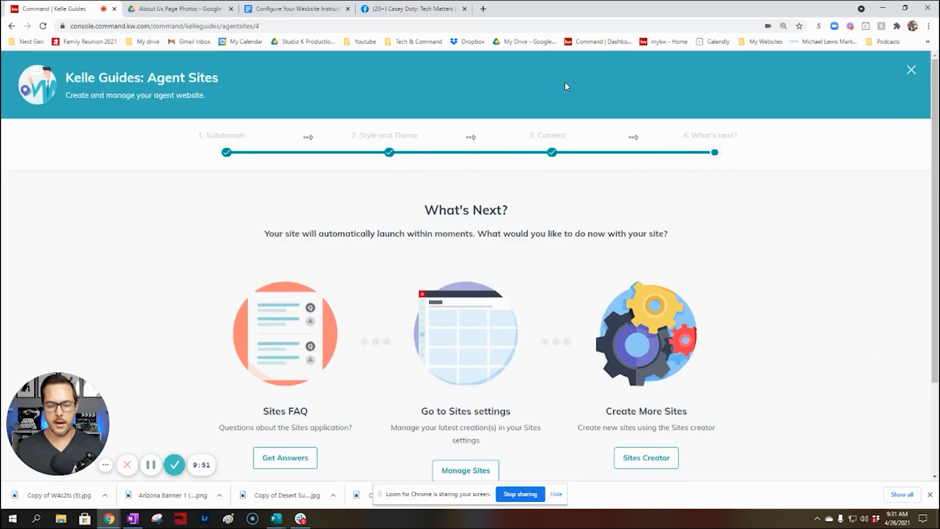
# Go to Manage Sites and open the agent site's Site & App Settings on the General tab
pyautogui.scroll(-2, 489, 343)
pyautogui.click(469, 353)
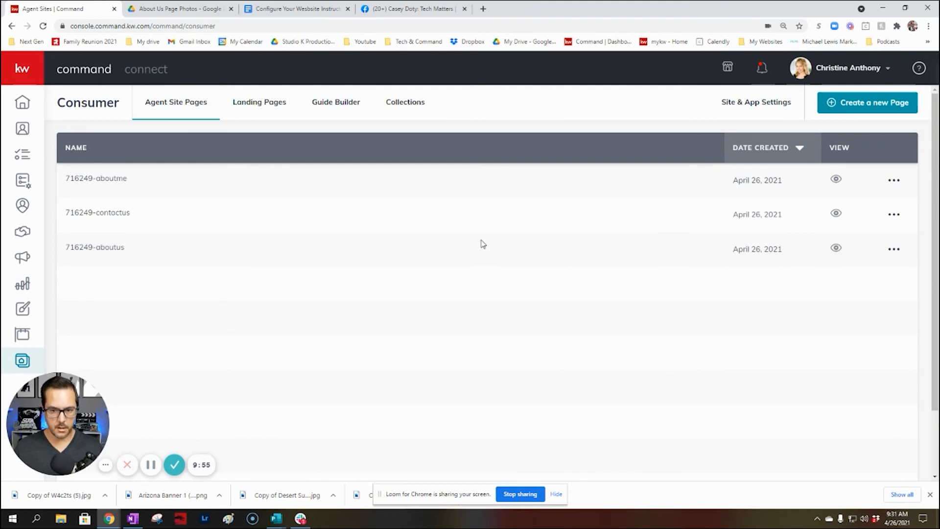
pyautogui.click(760, 103)
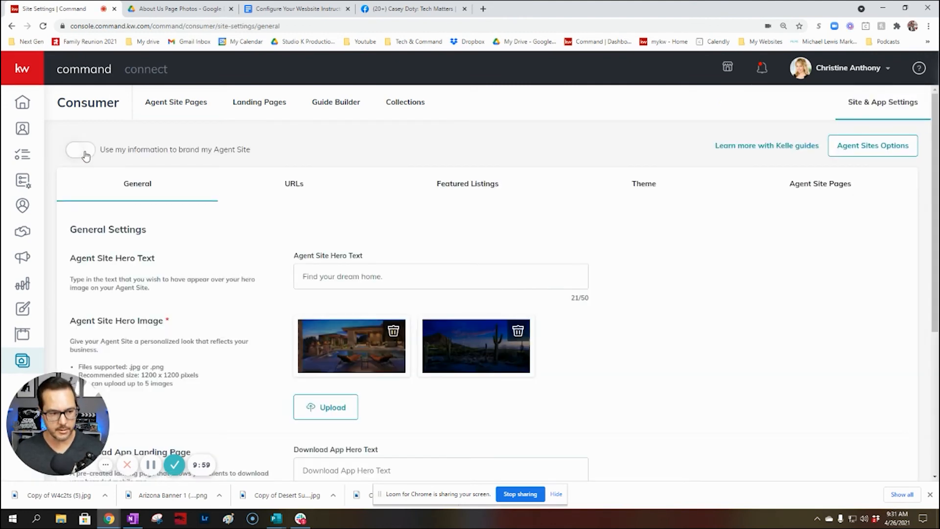
# Enable 'Use my information to brand my Agent Site', acknowledge the reminder, and return to Agent Site Pages
pyautogui.click(86, 154)
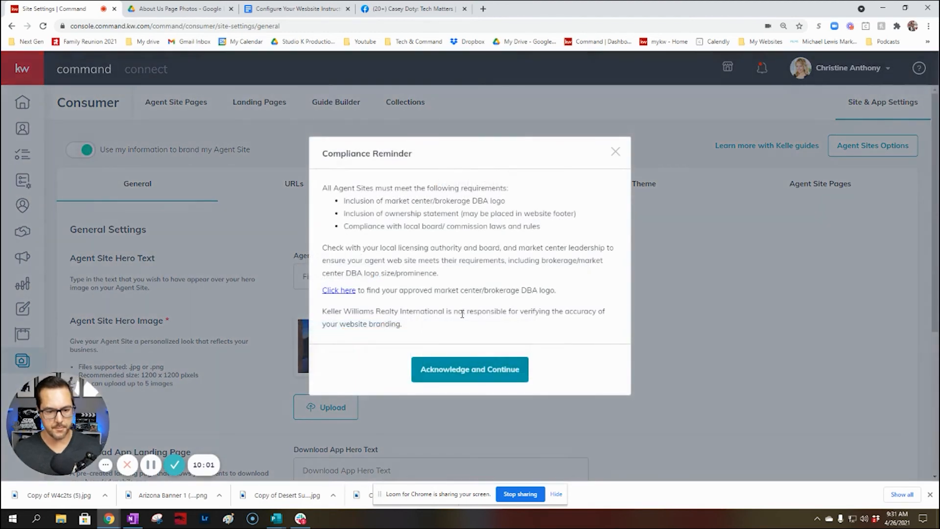
pyautogui.click(487, 370)
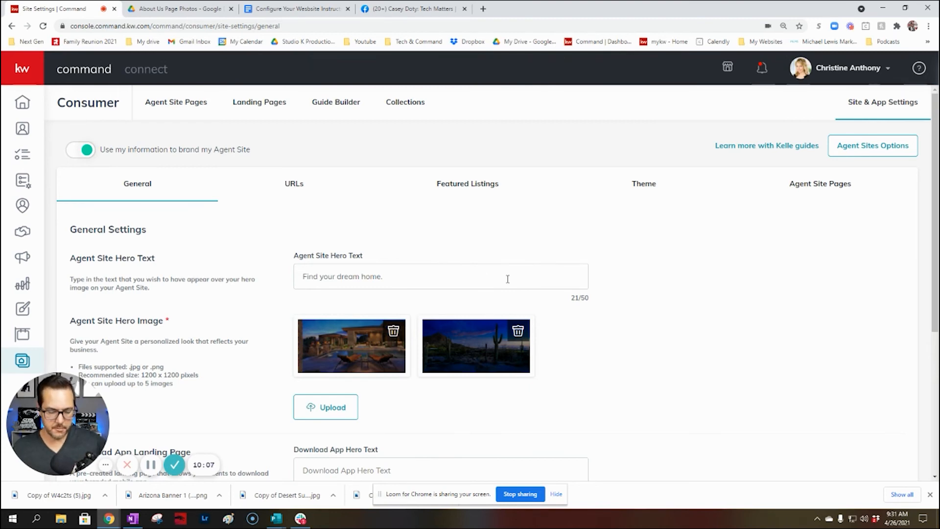
pyautogui.scroll(-3, 507, 279)
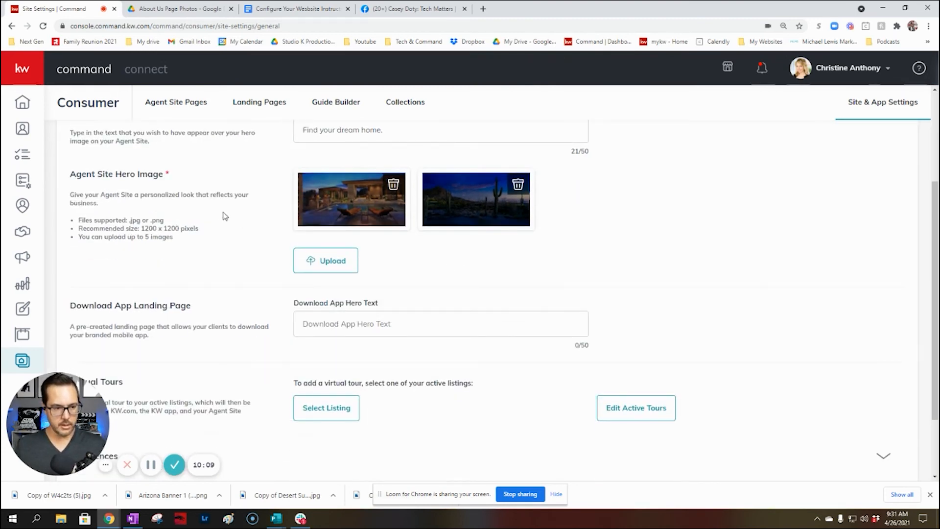
pyautogui.scroll(2, 206, 186)
pyautogui.click(189, 107)
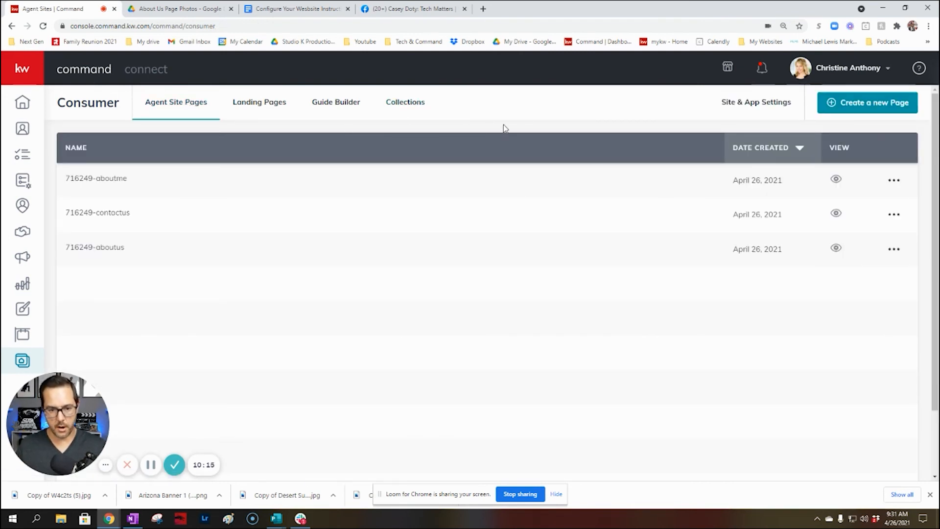
# Reopen Site & App Settings and scroll through the General tab's settings
pyautogui.click(766, 103)
pyautogui.scroll(-3, 482, 212)
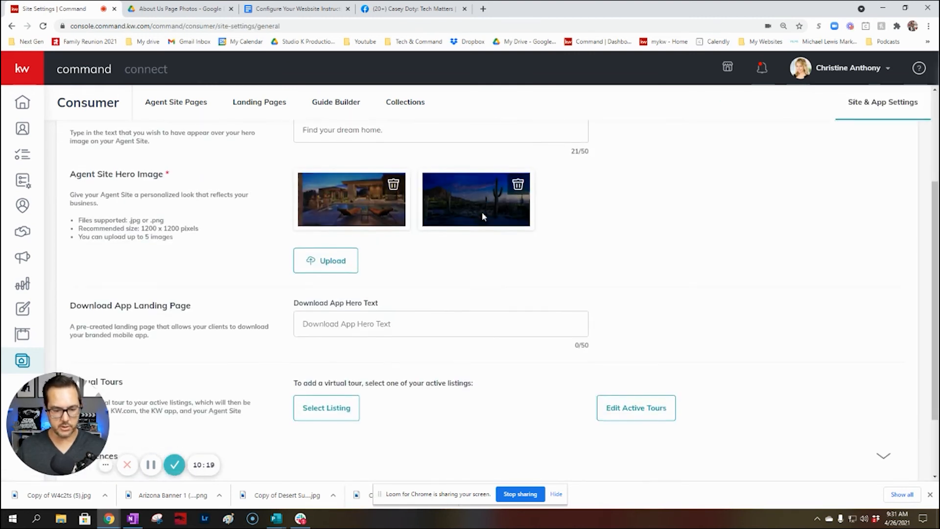
pyautogui.scroll(1, 482, 212)
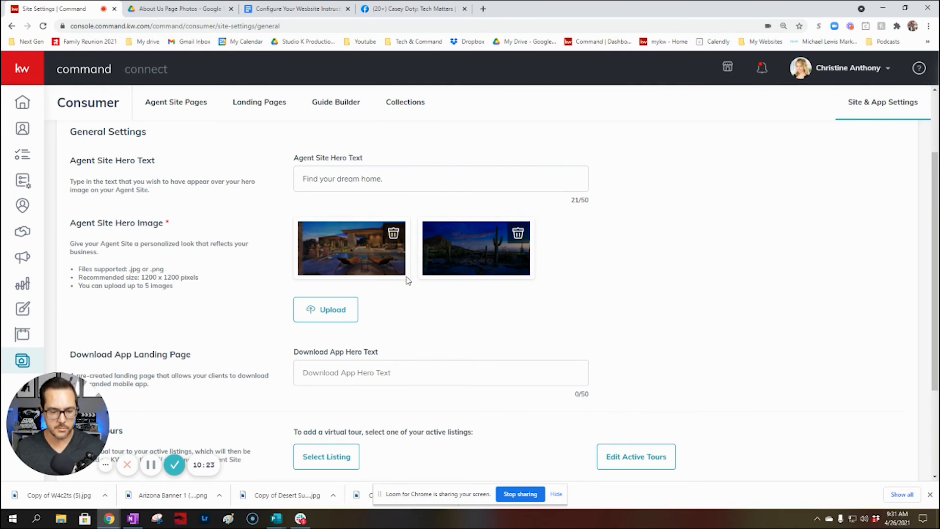
pyautogui.scroll(-1, 470, 276)
pyautogui.scroll(-1, 480, 276)
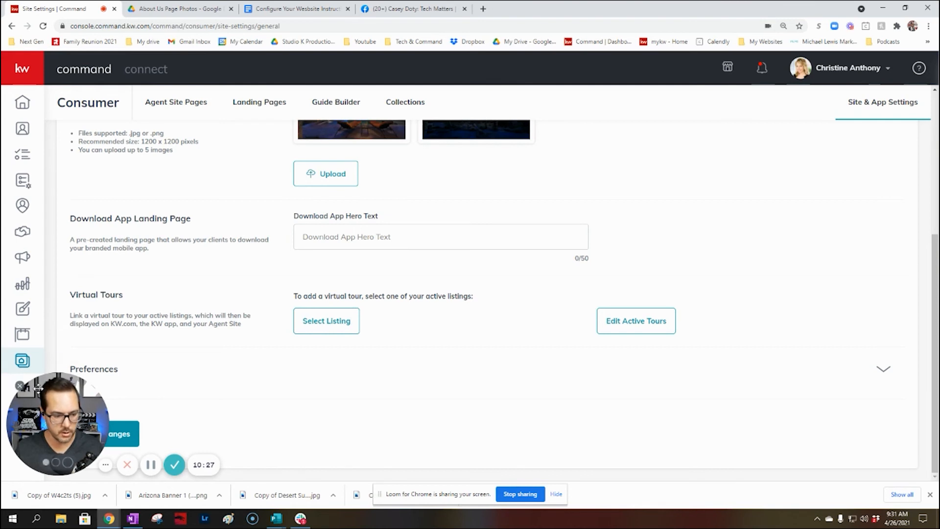
pyautogui.moveTo(59, 390); pyautogui.dragTo(139, 228)
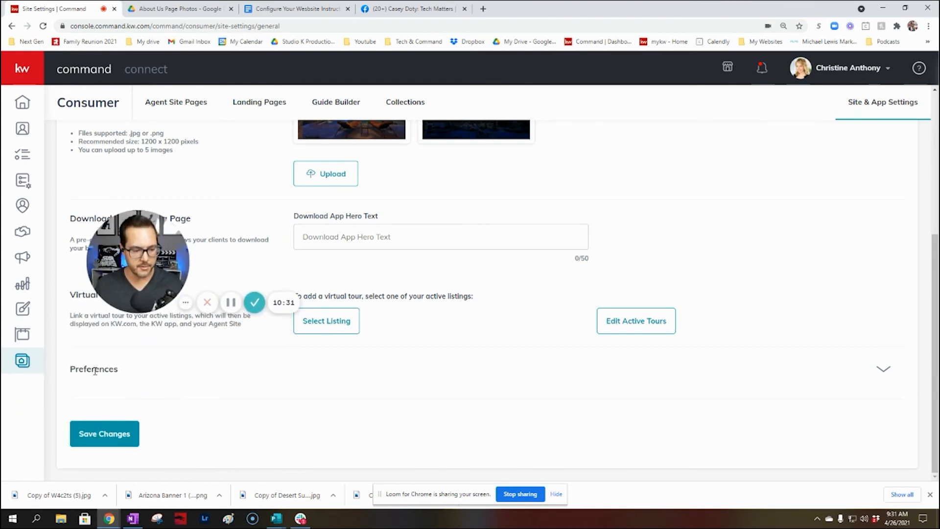
# Expand Preferences, review its options, then switch to the Featured Listings configuration
pyautogui.click(884, 369)
pyautogui.scroll(-3, 533, 388)
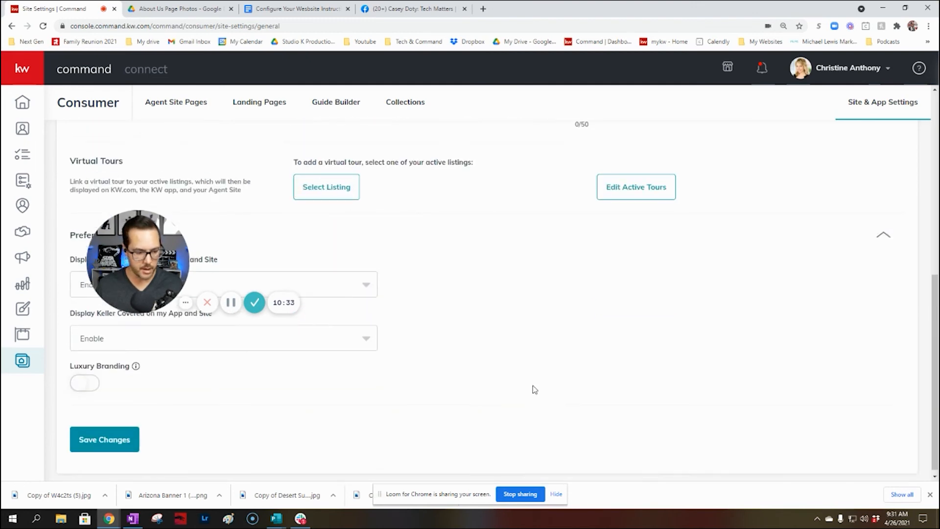
pyautogui.scroll(3, 392, 359)
pyautogui.moveTo(141, 269); pyautogui.dragTo(223, 206)
pyautogui.scroll(-2, 265, 430)
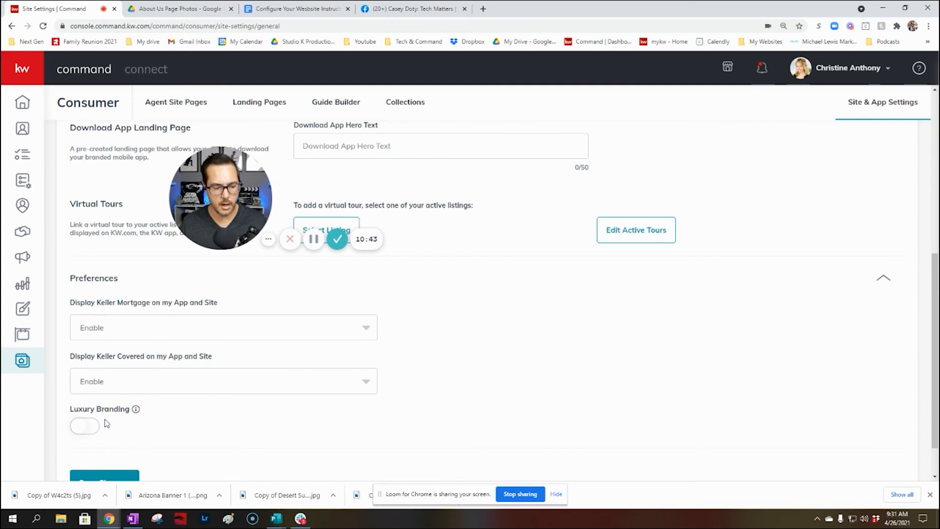
pyautogui.scroll(2, 293, 441)
pyautogui.scroll(-3, 137, 443)
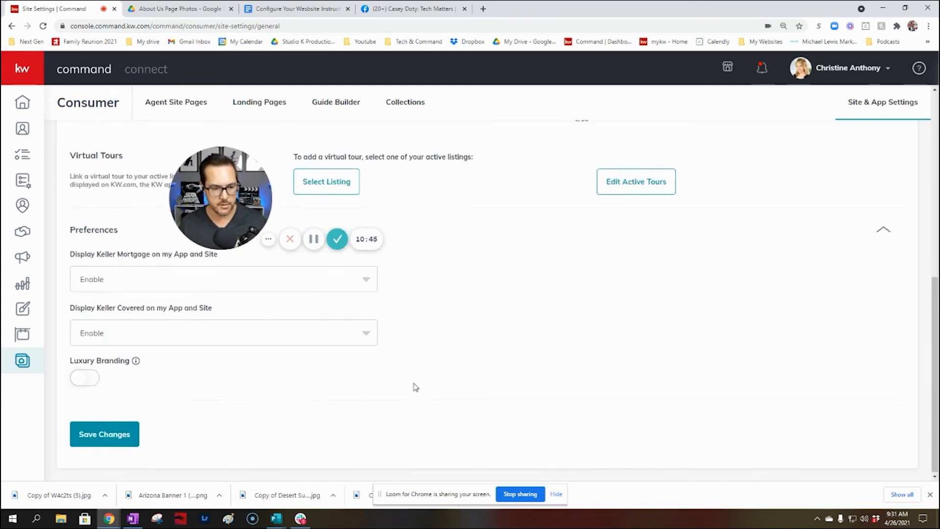
pyautogui.scroll(10, 415, 377)
pyautogui.moveTo(242, 191); pyautogui.dragTo(79, 417)
pyautogui.click(456, 180)
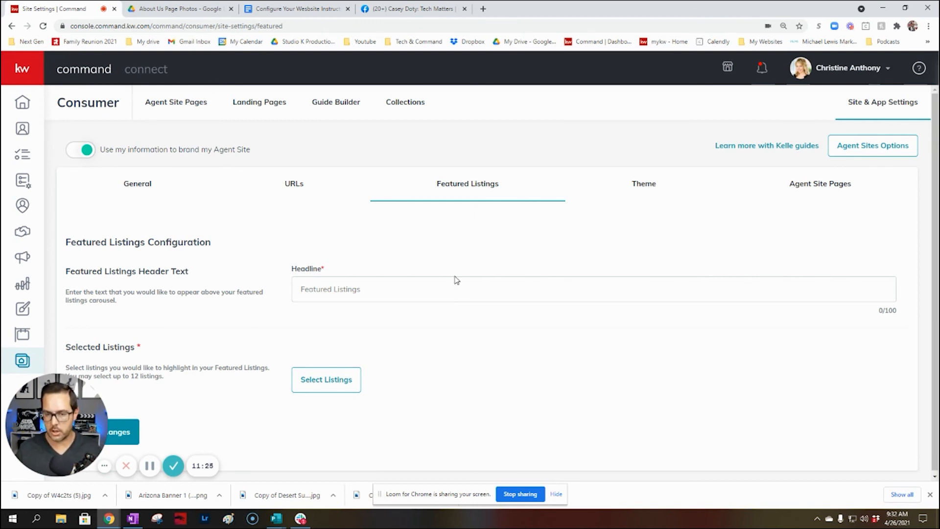
pyautogui.scroll(-1, 458, 272)
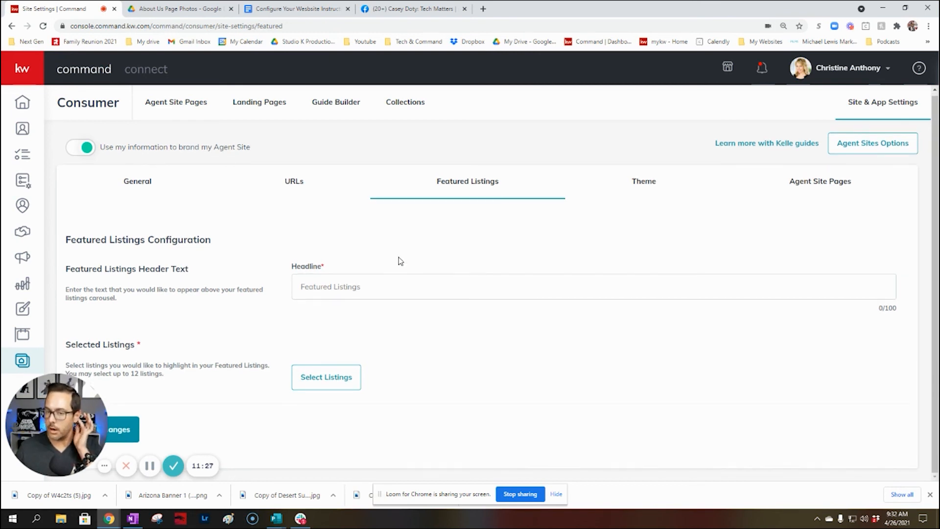